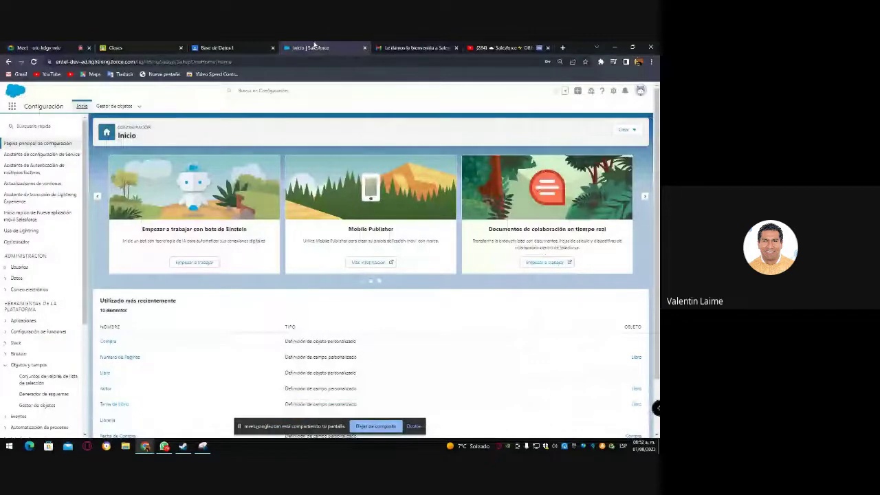
Unmute the microphone in the call, then return to Salesforce Setup and open Gestor de objetos
{"action": "key", "text": "ctrl+1"}
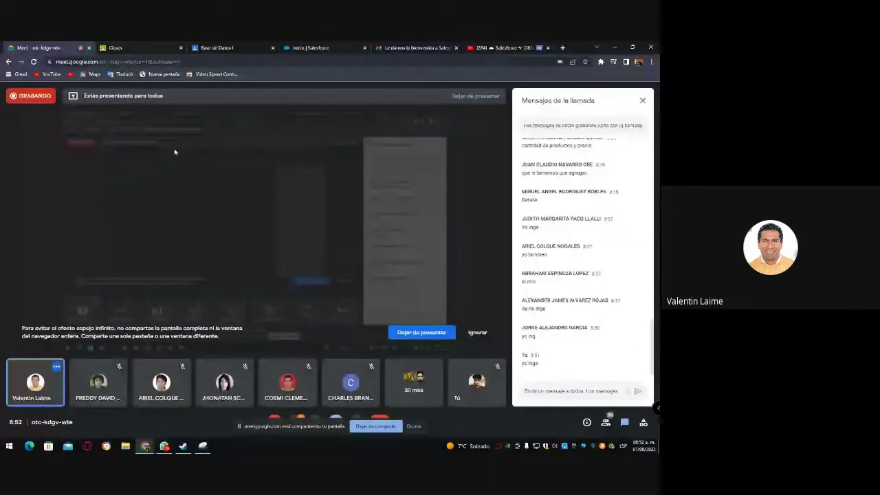
{"action": "key", "text": "ctrl+d"}
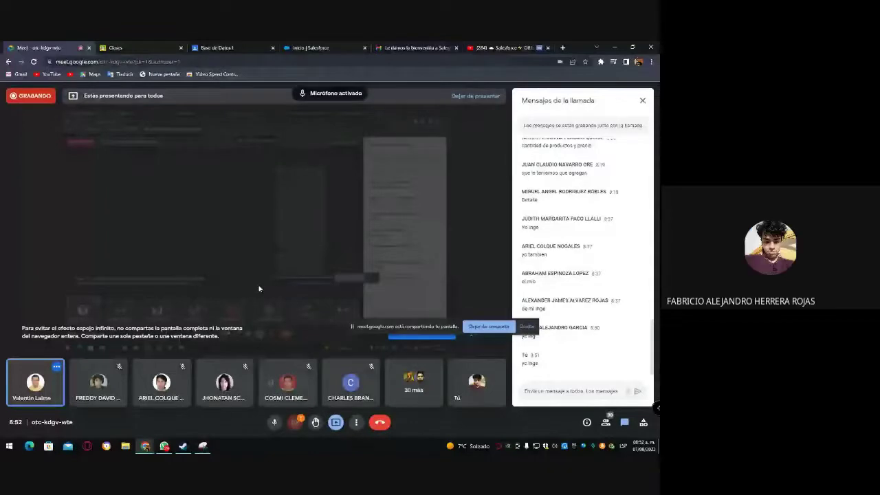
{"action": "left_click", "coordinate": [302, 47]}
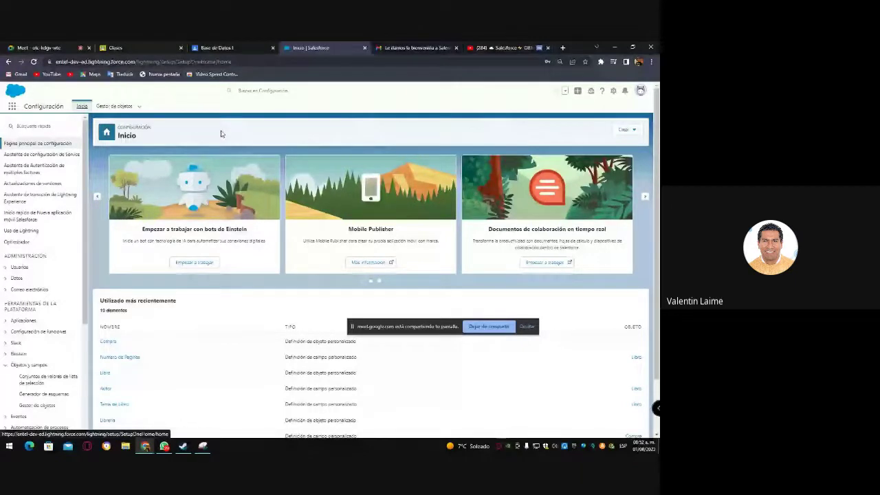
{"action": "scroll", "coordinate": [221, 134], "scroll_direction": "down", "scroll_amount": 1}
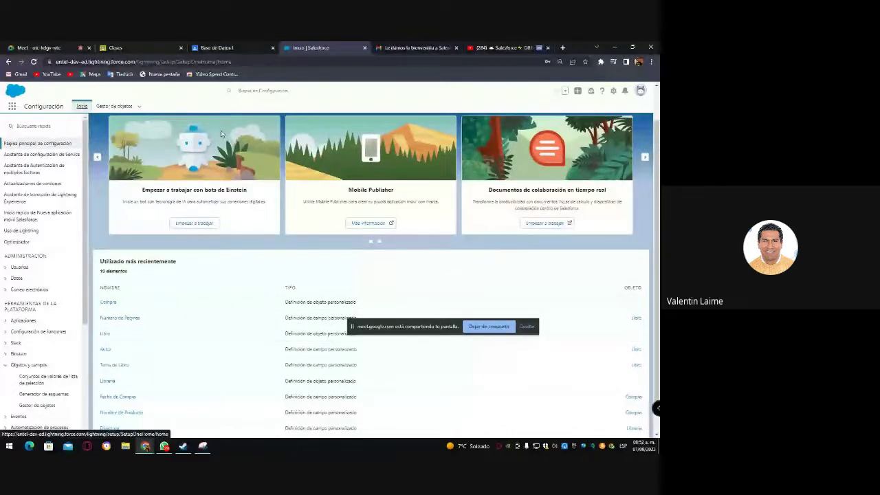
{"action": "left_click", "coordinate": [122, 108]}
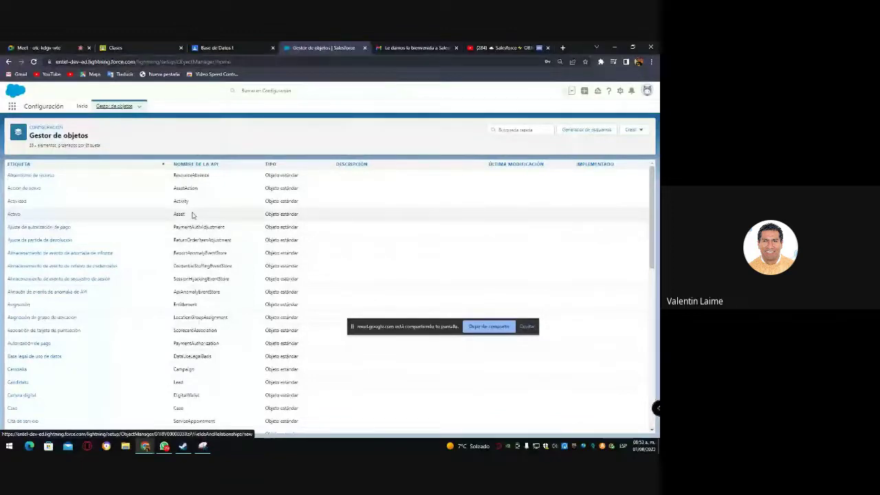
Open Generador de esquemas and browse its Objetos checklist showing Persona, Librería, Libro and Compra
{"action": "left_click", "coordinate": [585, 133]}
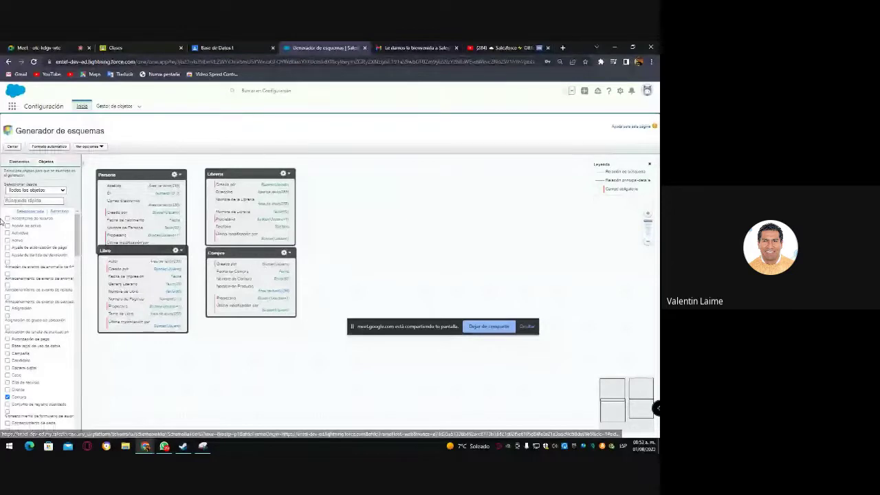
{"action": "scroll", "coordinate": [28, 259], "scroll_direction": "down", "scroll_amount": 5}
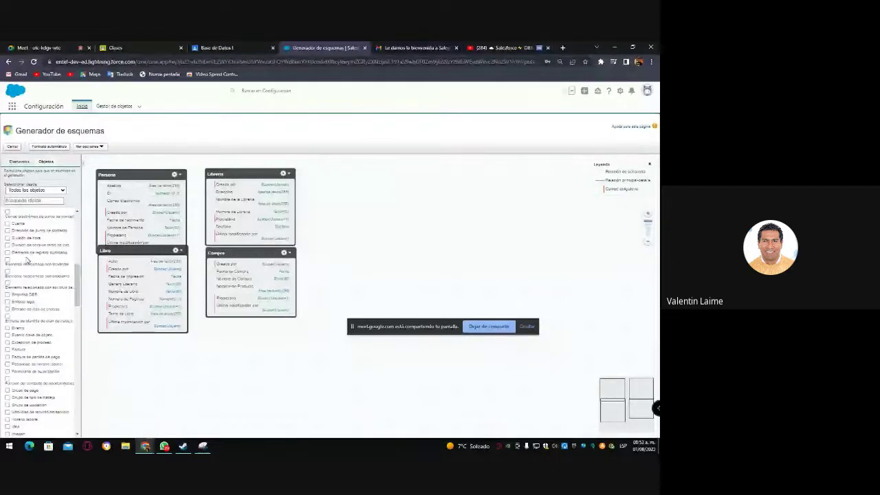
{"action": "scroll", "coordinate": [31, 267], "scroll_direction": "down", "scroll_amount": 4}
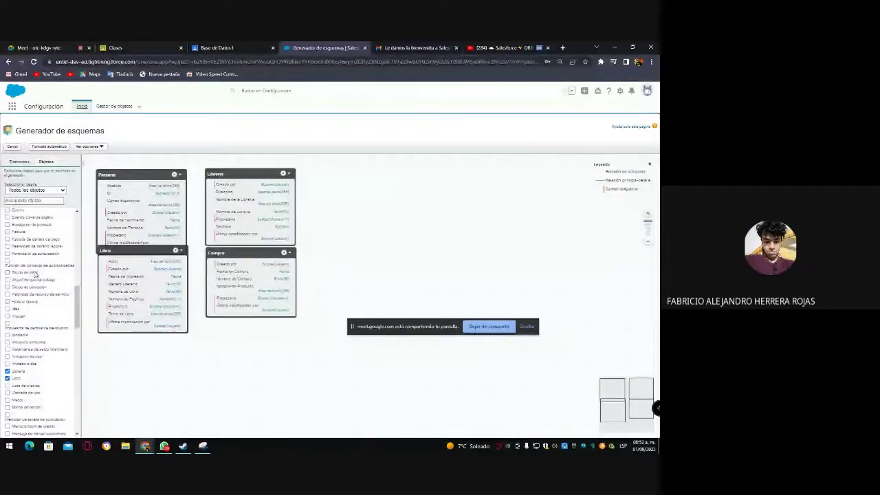
{"action": "scroll", "coordinate": [35, 275], "scroll_direction": "up", "scroll_amount": 1}
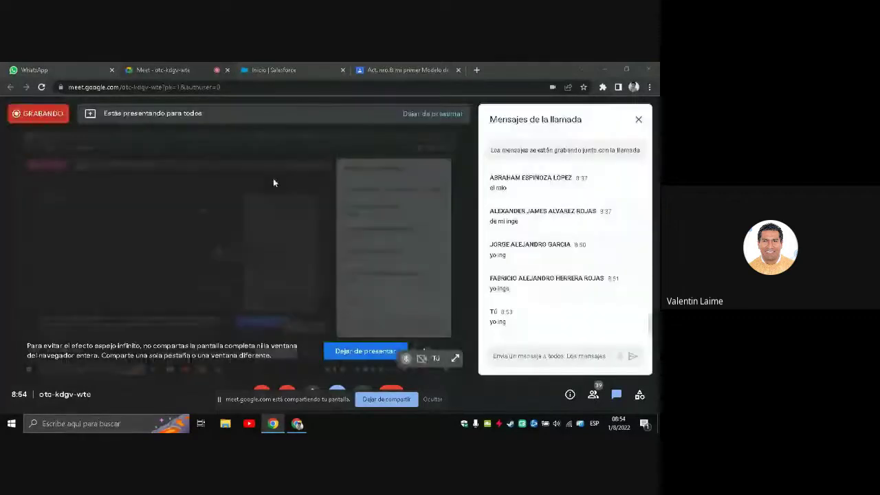
Return to the Salesforce schema diagram and adjust the system volume
{"action": "left_click", "coordinate": [295, 69]}
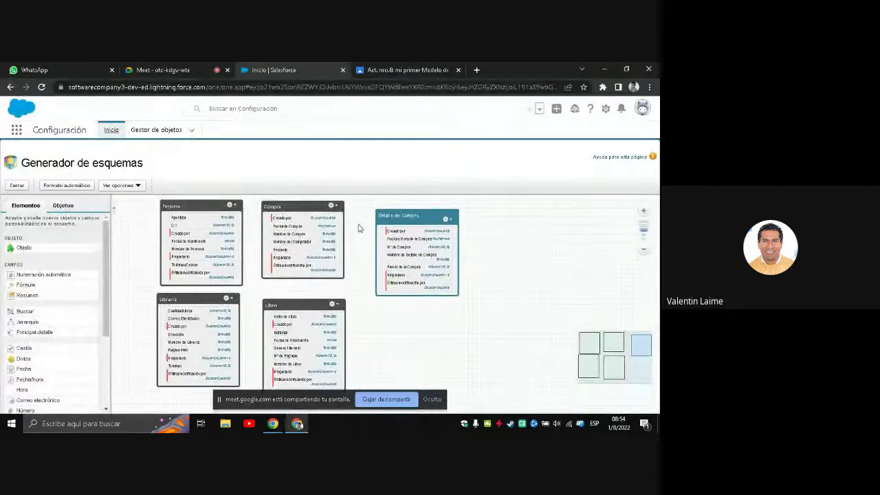
{"action": "scroll", "coordinate": [358, 233], "scroll_direction": "down", "scroll_amount": 2}
{"action": "scroll", "coordinate": [367, 234], "scroll_direction": "up", "scroll_amount": 2}
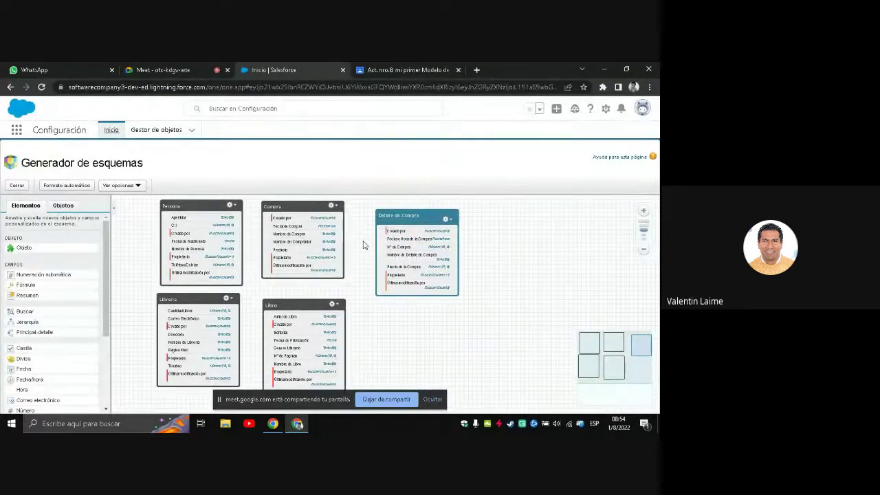
{"action": "key", "text": "XF86AudioLowerVolume"}
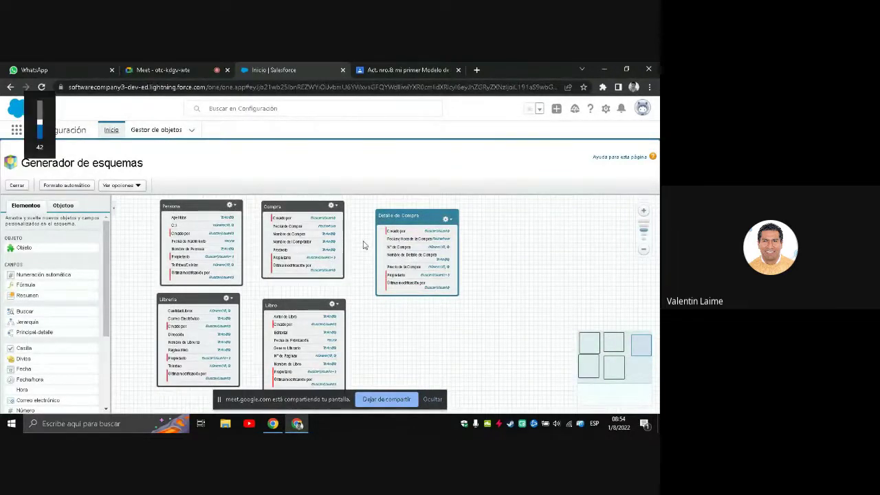
{"action": "key", "text": "XF86AudioRaiseVolume"}
{"action": "key", "text": "XF86AudioRaiseVolume"}
{"action": "key", "text": "XF86AudioRaiseVolume"}
{"action": "key", "text": "XF86AudioRaiseVolume"}
{"action": "key", "text": "XF86AudioRaiseVolume"}
{"action": "key", "text": "XF86AudioRaiseVolume"}
{"action": "key", "text": "XF86AudioRaiseVolume"}
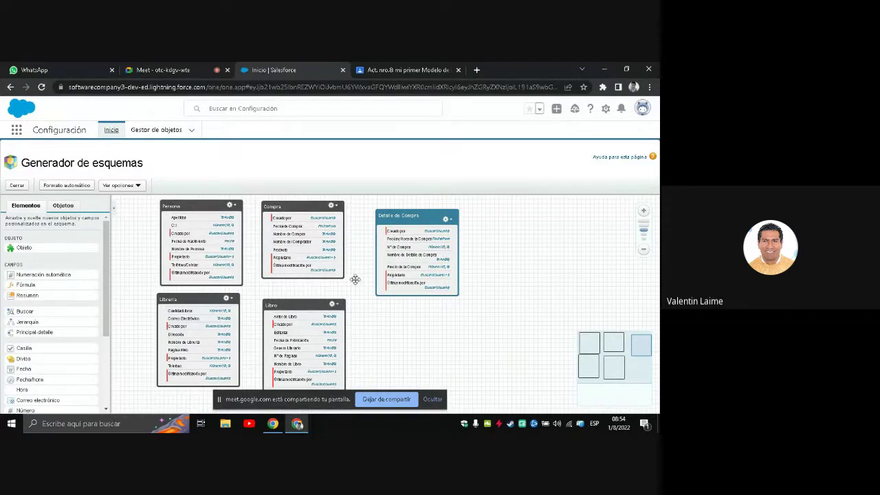
Pan the diagram slightly and move the Detalle de Compra and Librería boxes lower
{"action": "left_click_drag", "start_coordinate": [355, 279], "coordinate": [349, 280]}
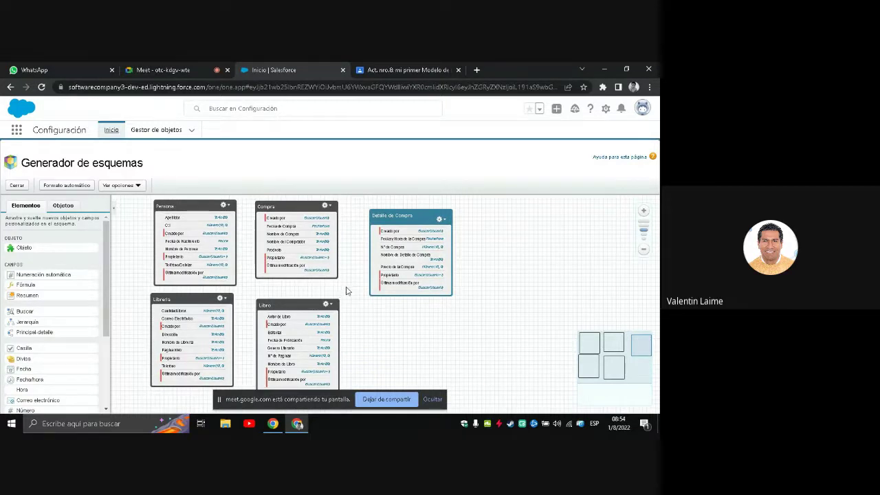
{"action": "left_click_drag", "start_coordinate": [348, 291], "coordinate": [348, 287]}
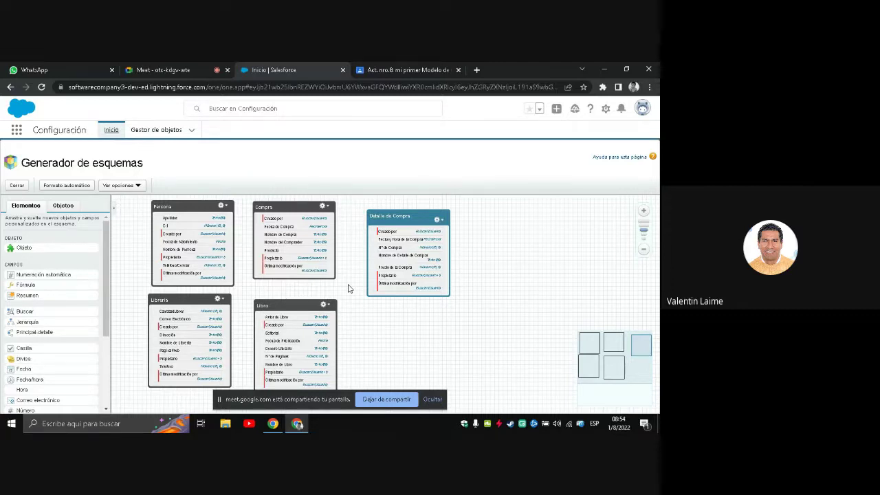
{"action": "mouse_move", "coordinate": [396, 216]}
{"action": "left_mouse_down"}
{"action": "mouse_move", "coordinate": [392, 226]}
{"action": "mouse_move", "coordinate": [391, 216]}
{"action": "left_mouse_up"}
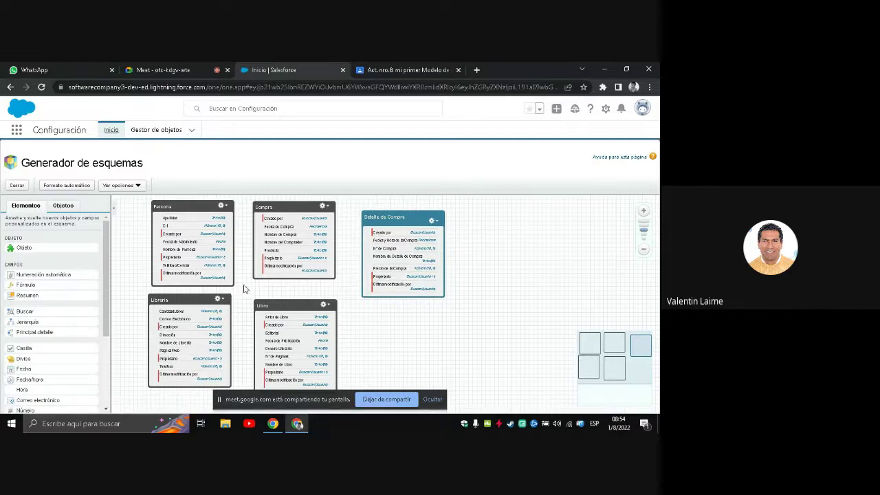
{"action": "left_click_drag", "start_coordinate": [194, 299], "coordinate": [195, 308]}
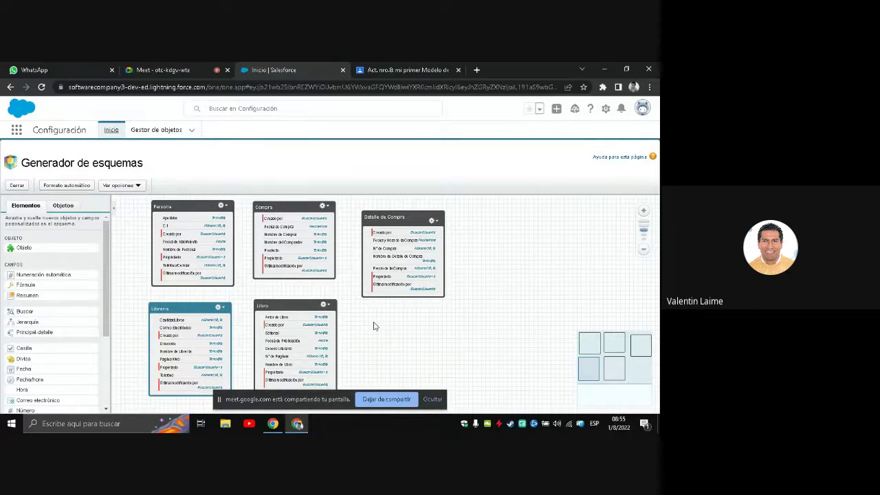
Shift Persona and Librería left and Compra, Libro and Detalle de Compra right to spread the layout
{"action": "scroll", "coordinate": [373, 326], "scroll_direction": "down", "scroll_amount": 1}
{"action": "scroll", "coordinate": [373, 324], "scroll_direction": "up", "scroll_amount": 1}
{"action": "scroll", "coordinate": [374, 322], "scroll_direction": "down", "scroll_amount": 1}
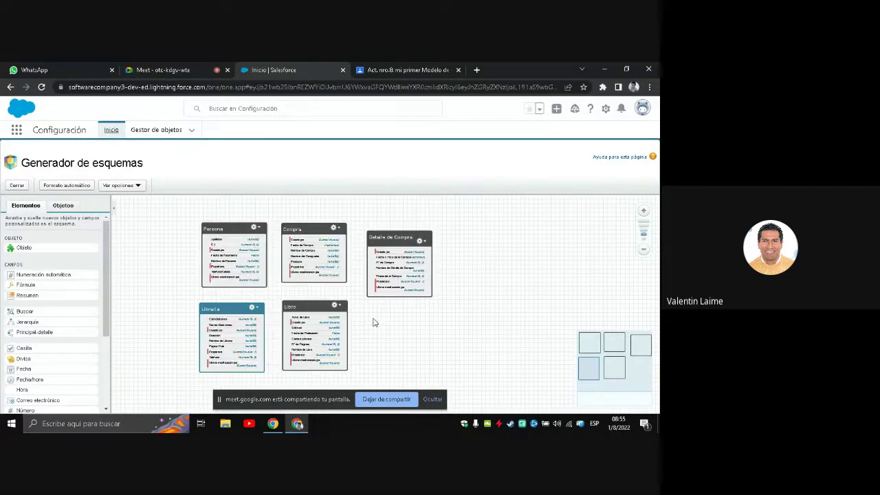
{"action": "left_click_drag", "start_coordinate": [382, 241], "coordinate": [389, 239]}
{"action": "left_click_drag", "start_coordinate": [311, 230], "coordinate": [319, 231]}
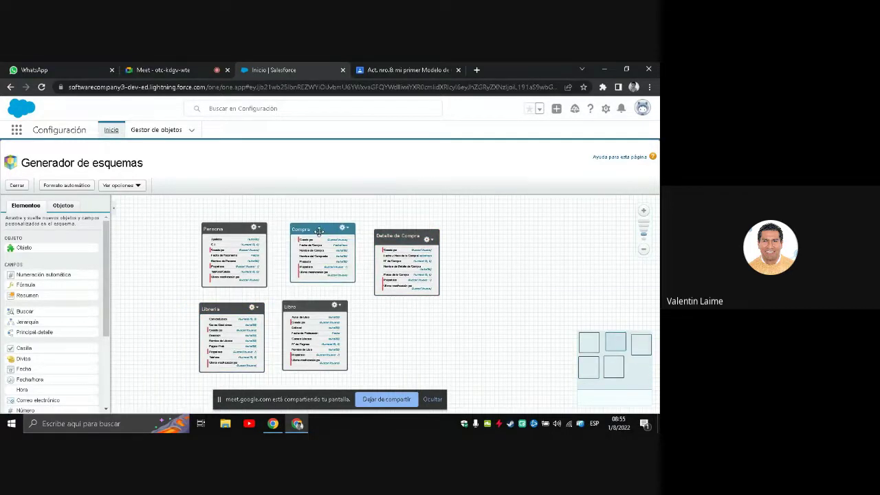
{"action": "left_click_drag", "start_coordinate": [231, 228], "coordinate": [212, 225]}
{"action": "left_click_drag", "start_coordinate": [228, 310], "coordinate": [207, 310]}
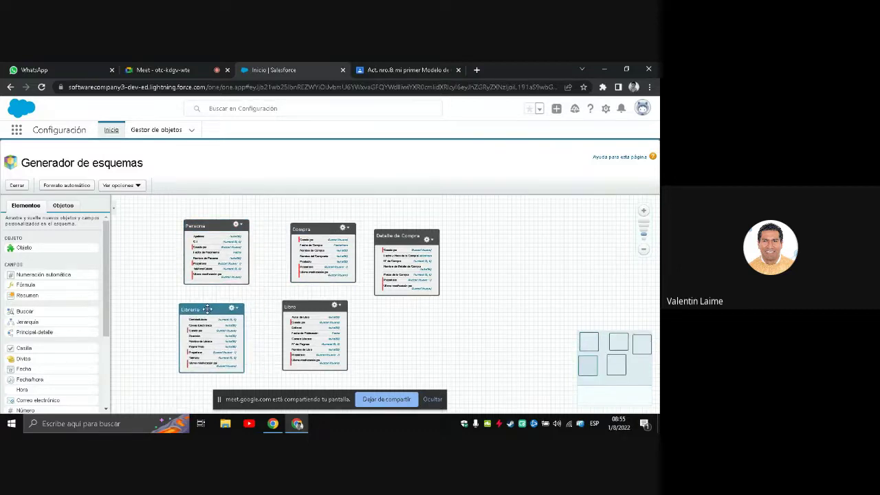
{"action": "left_click_drag", "start_coordinate": [338, 304], "coordinate": [351, 304]}
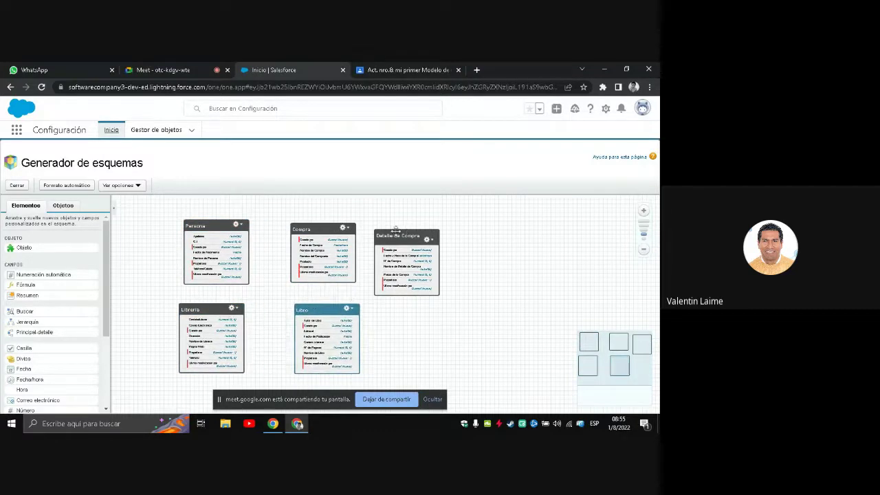
{"action": "left_click_drag", "start_coordinate": [396, 229], "coordinate": [416, 233]}
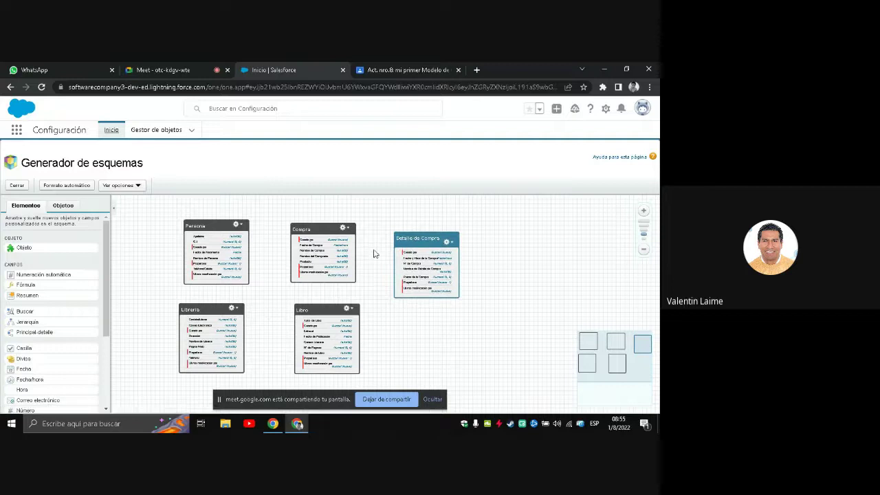
{"action": "scroll", "coordinate": [373, 254], "scroll_direction": "up", "scroll_amount": 1}
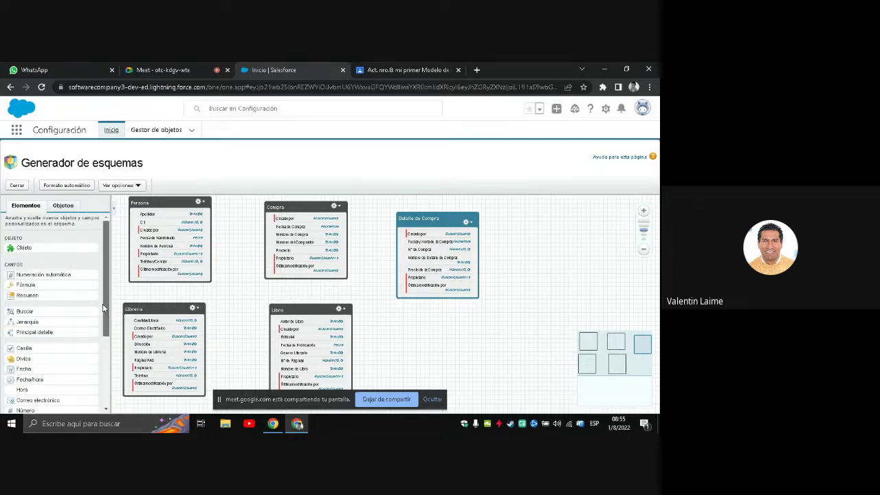
{"action": "left_click", "coordinate": [66, 209]}
{"action": "left_click", "coordinate": [34, 210]}
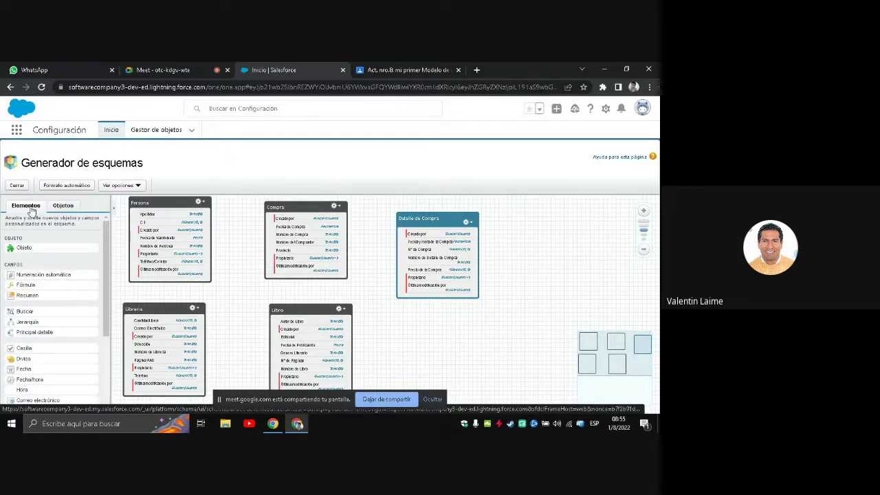
{"action": "scroll", "coordinate": [42, 239], "scroll_direction": "down", "scroll_amount": 1}
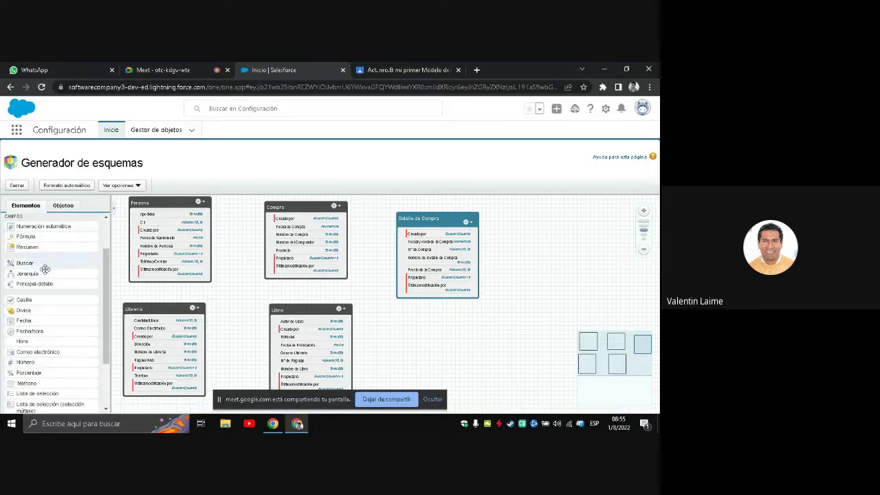
{"action": "scroll", "coordinate": [43, 266], "scroll_direction": "down", "scroll_amount": 1}
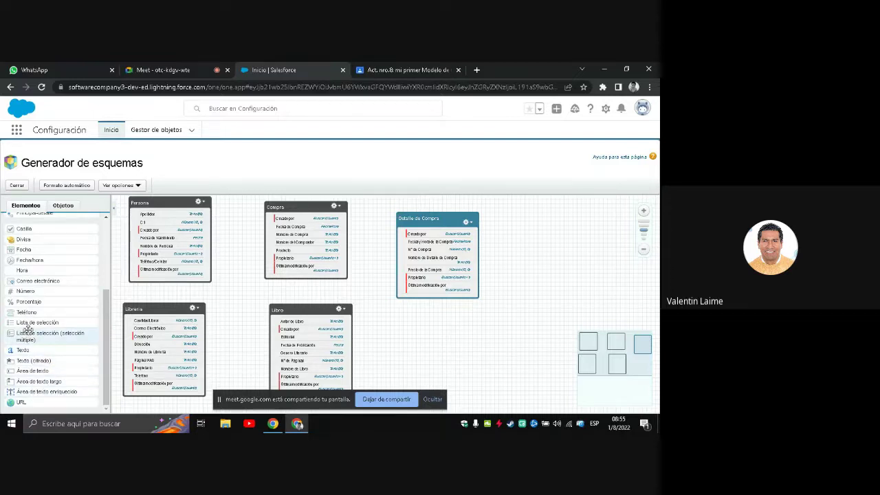
{"action": "scroll", "coordinate": [28, 285], "scroll_direction": "up", "scroll_amount": 2}
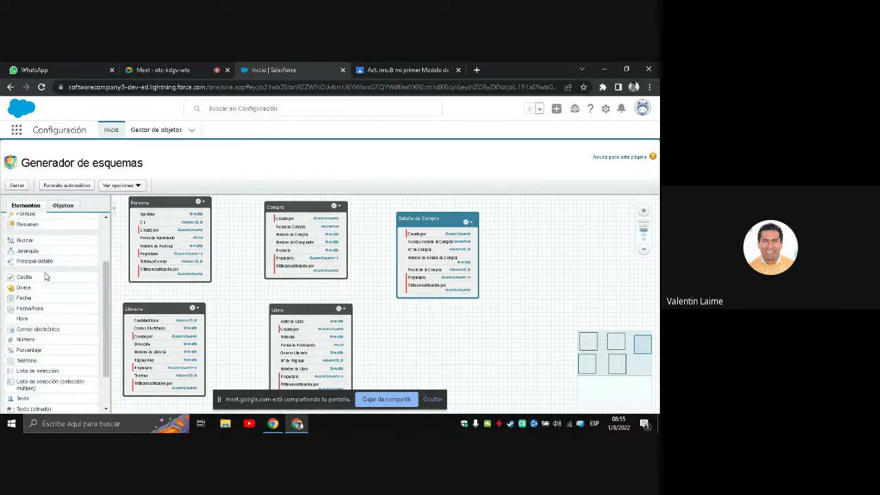
{"action": "scroll", "coordinate": [40, 323], "scroll_direction": "up", "scroll_amount": 1}
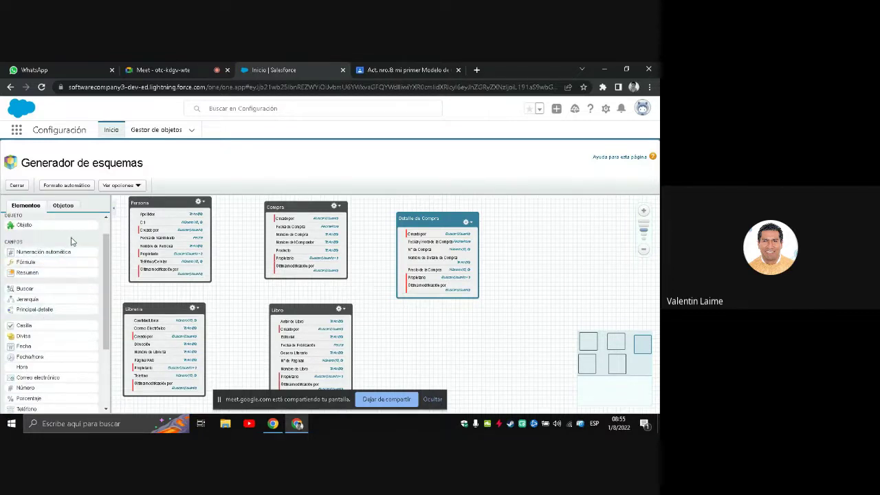
{"action": "scroll", "coordinate": [70, 242], "scroll_direction": "up", "scroll_amount": 1}
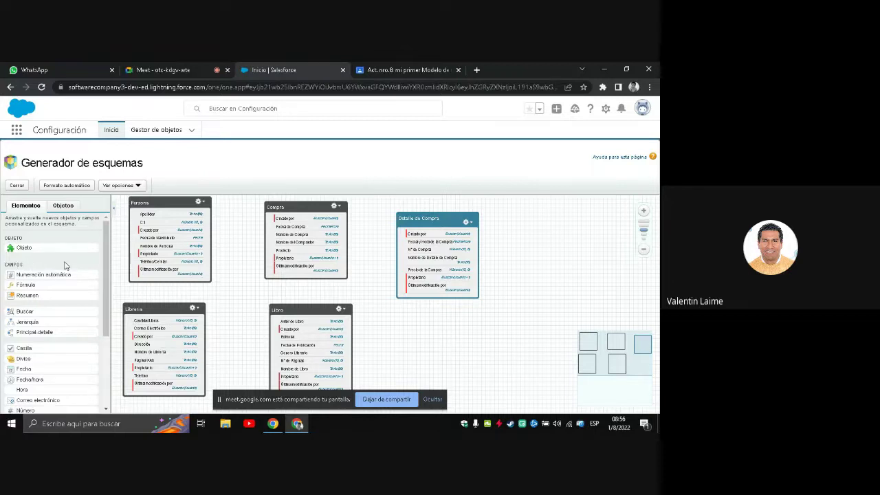
{"action": "scroll", "coordinate": [67, 266], "scroll_direction": "down", "scroll_amount": 2}
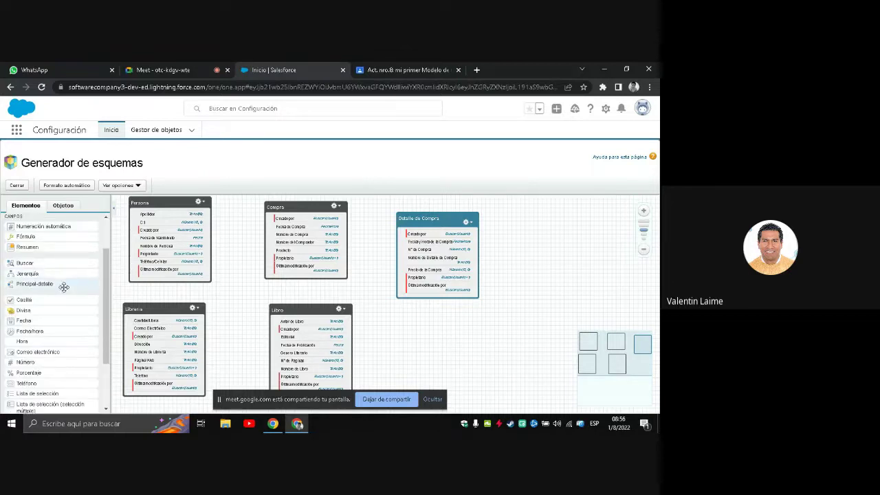
{"action": "scroll", "coordinate": [64, 286], "scroll_direction": "down", "scroll_amount": 2}
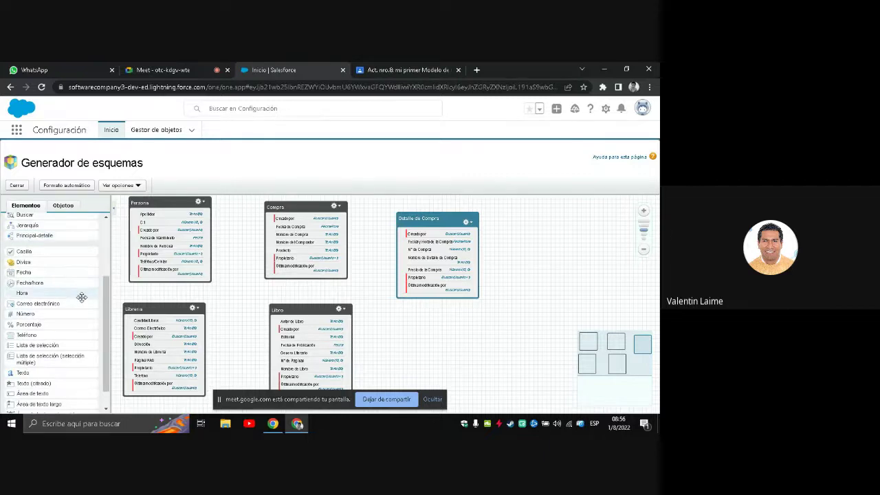
{"action": "scroll", "coordinate": [76, 306], "scroll_direction": "down", "scroll_amount": 1}
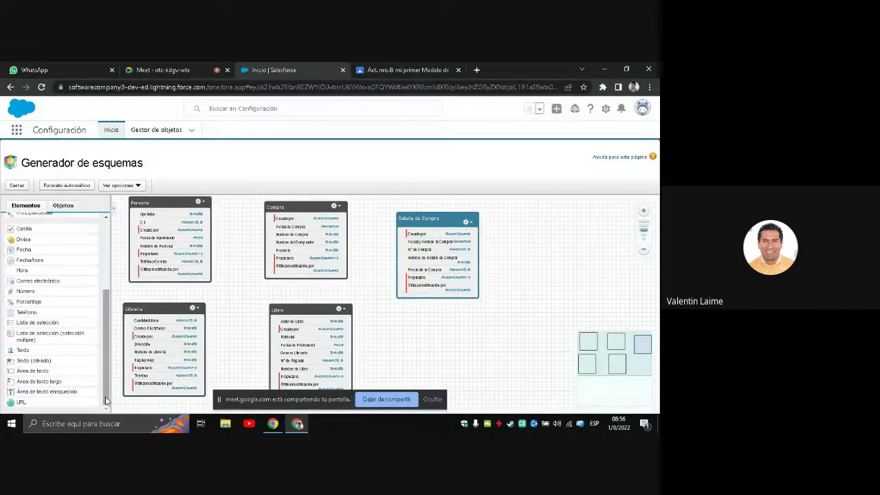
{"action": "left_click_drag", "start_coordinate": [106, 396], "coordinate": [106, 317]}
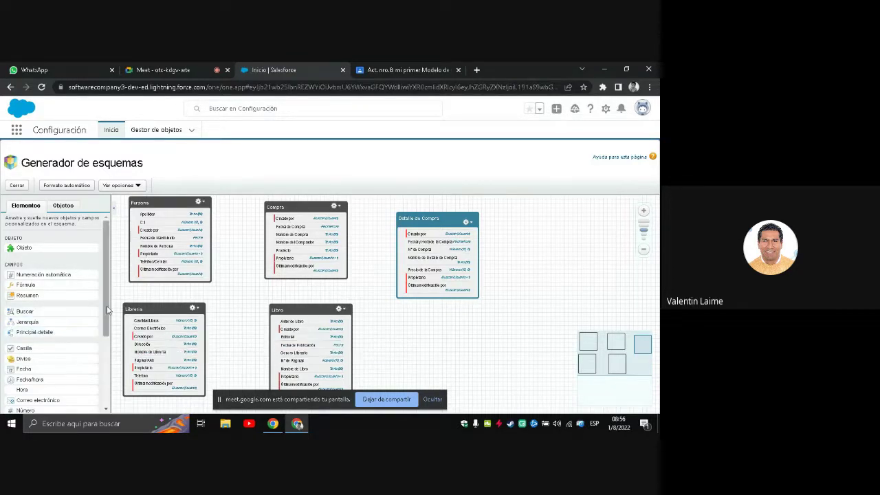
{"action": "scroll", "coordinate": [107, 337], "scroll_direction": "down", "scroll_amount": 3}
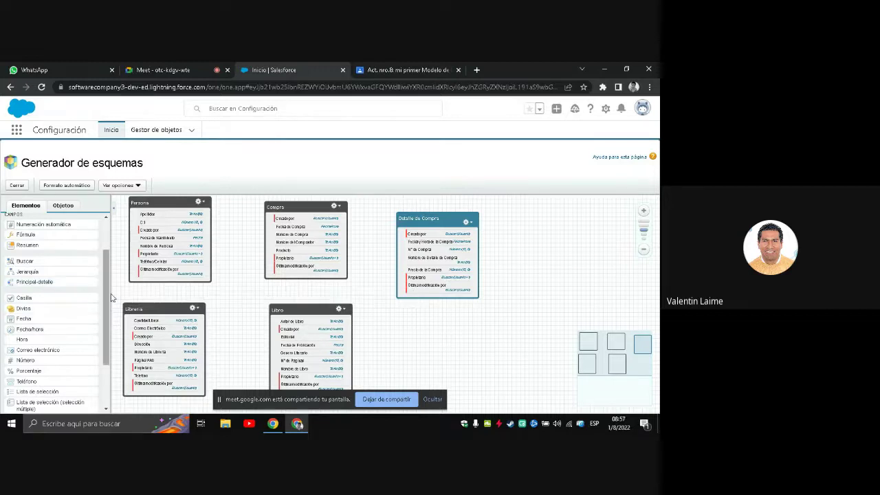
{"action": "scroll", "coordinate": [106, 303], "scroll_direction": "up", "scroll_amount": 1}
Drop a Principal-detalle field from the Elementos palette onto the Detalle de Compra object
{"action": "left_click_drag", "start_coordinate": [107, 303], "coordinate": [110, 286]}
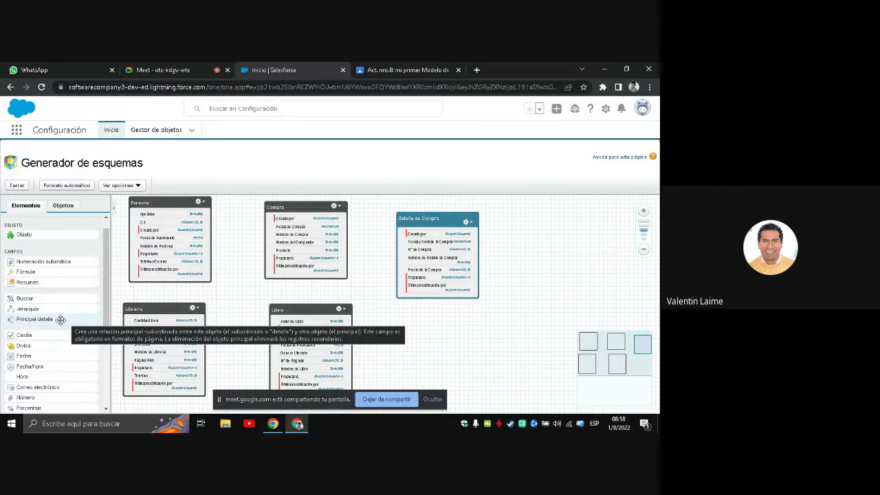
{"action": "mouse_move", "coordinate": [60, 320]}
{"action": "left_mouse_down"}
{"action": "mouse_move", "coordinate": [295, 232]}
{"action": "mouse_move", "coordinate": [49, 328]}
{"action": "mouse_move", "coordinate": [56, 328]}
{"action": "left_mouse_up"}
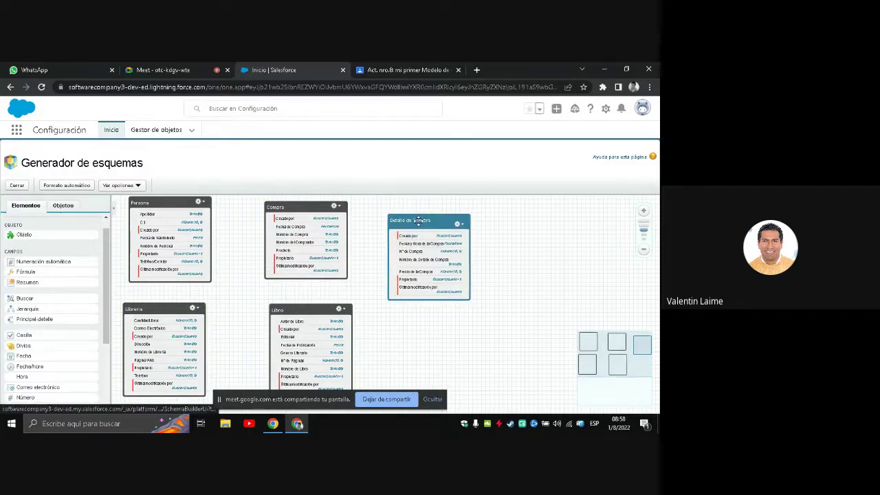
{"action": "left_click", "coordinate": [303, 207]}
{"action": "left_click", "coordinate": [405, 249]}
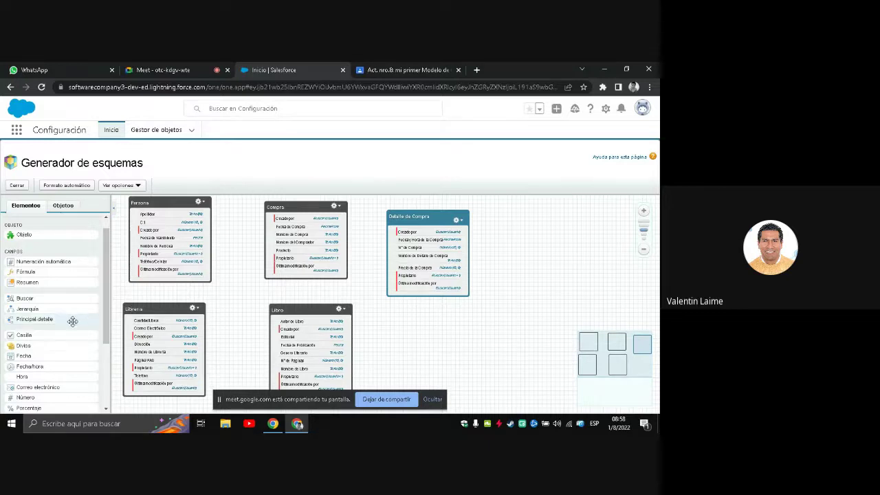
{"action": "left_click_drag", "start_coordinate": [69, 322], "coordinate": [433, 232]}
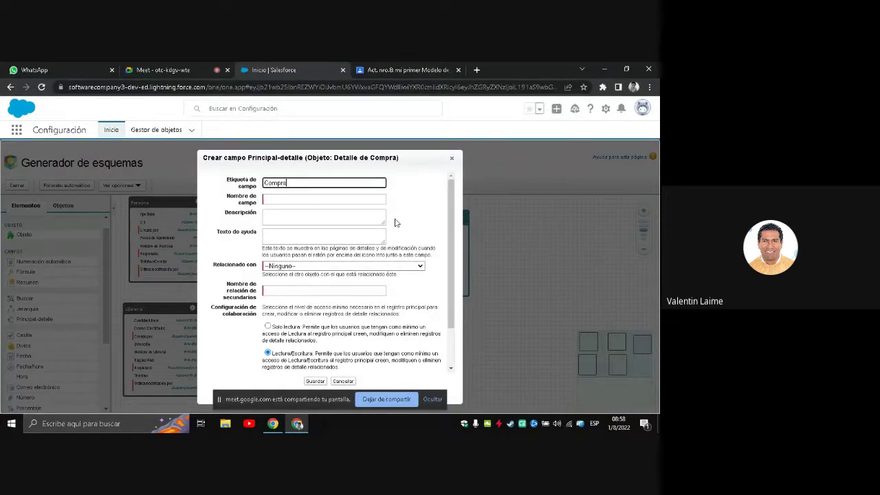
Fill the field name from the Compra label, leaving description and help text blank
{"action": "left_click", "coordinate": [338, 202]}
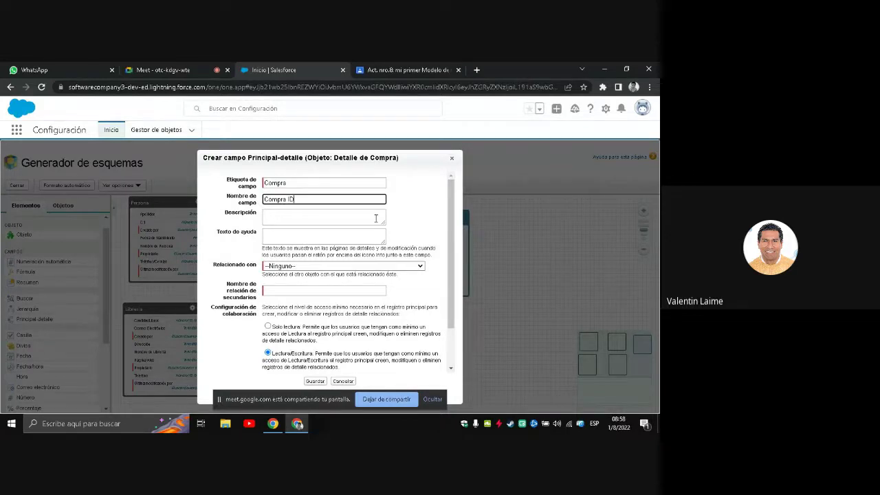
{"action": "left_click", "coordinate": [376, 218]}
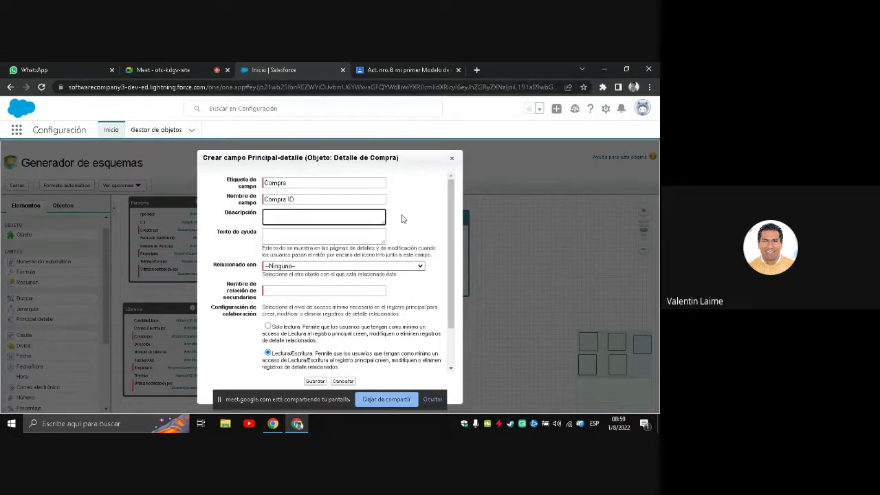
{"action": "left_click", "coordinate": [357, 236]}
{"action": "left_click", "coordinate": [413, 239]}
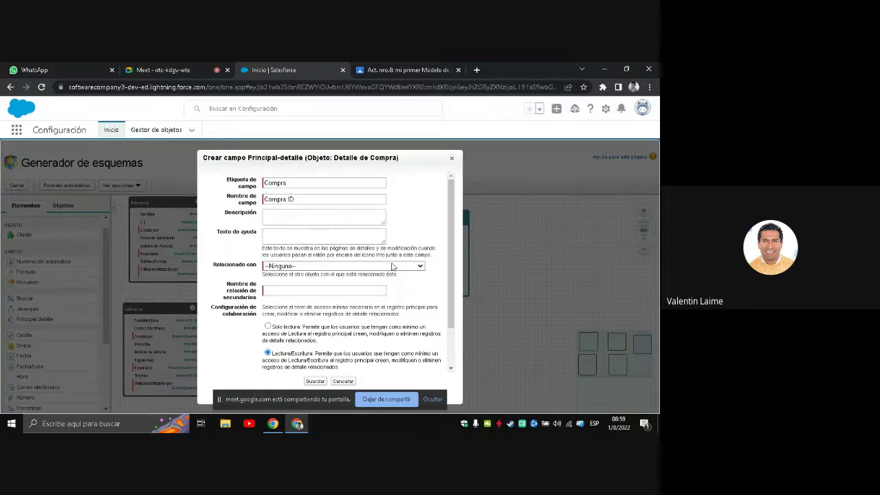
Set Relacionado con to the Compra object
{"action": "left_click", "coordinate": [394, 267]}
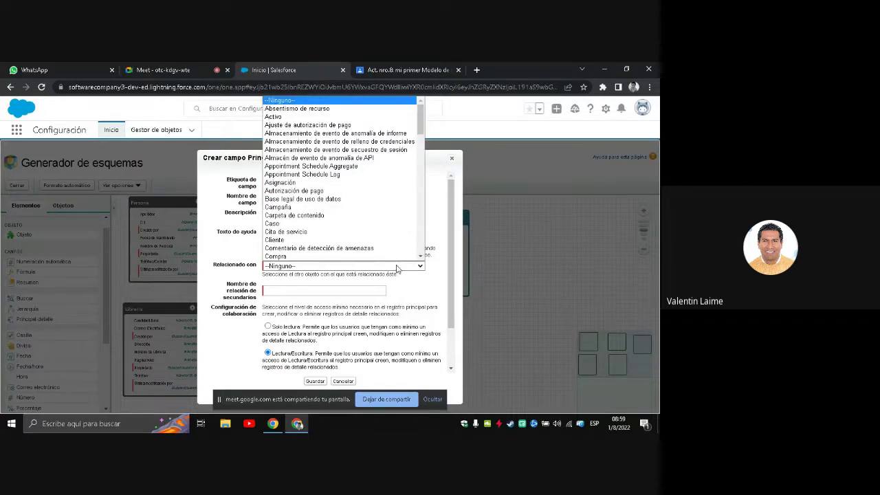
{"action": "left_click", "coordinate": [396, 268]}
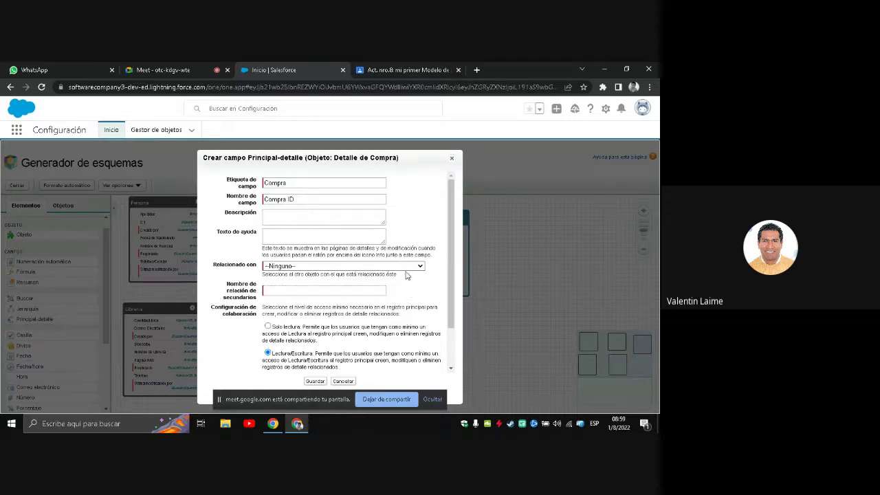
{"action": "left_click", "coordinate": [405, 267]}
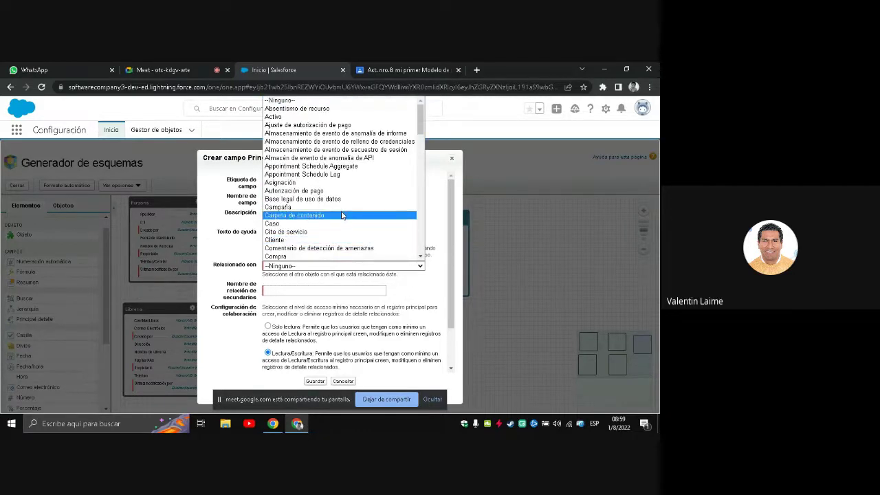
{"action": "scroll", "coordinate": [343, 227], "scroll_direction": "down", "scroll_amount": 3}
{"action": "scroll", "coordinate": [335, 218], "scroll_direction": "up", "scroll_amount": 3}
{"action": "scroll", "coordinate": [339, 218], "scroll_direction": "down", "scroll_amount": 8}
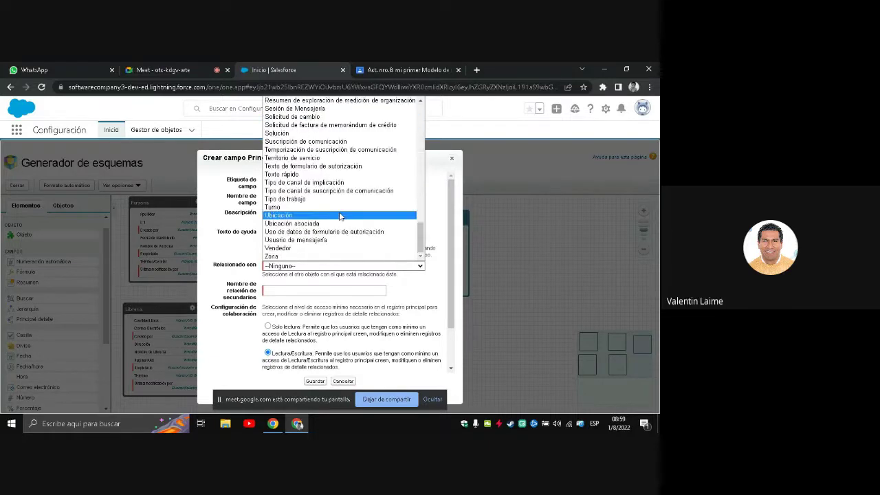
{"action": "scroll", "coordinate": [343, 219], "scroll_direction": "up", "scroll_amount": 8}
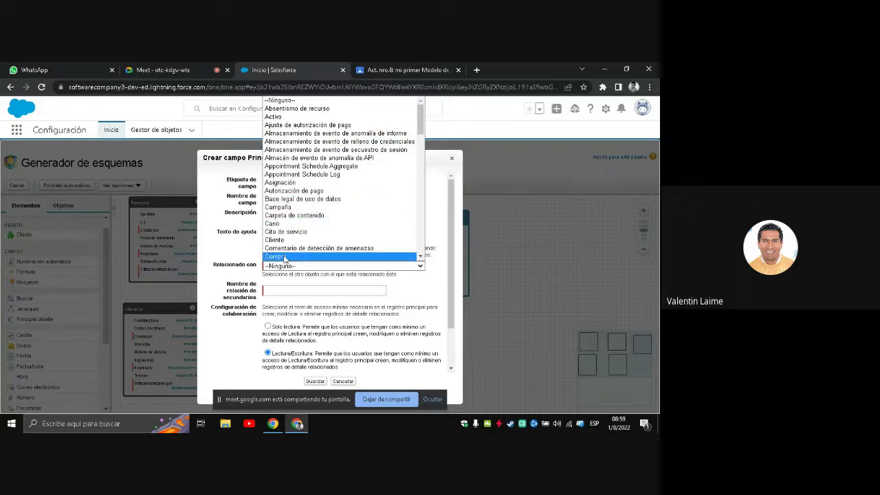
{"action": "left_click", "coordinate": [347, 256]}
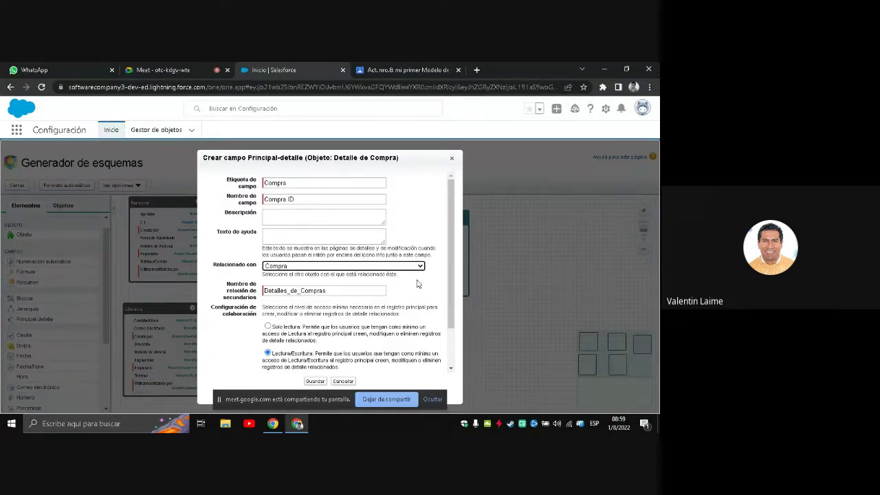
Save the Compra master-detail field after correcting its field name
{"action": "scroll", "coordinate": [416, 283], "scroll_direction": "down", "scroll_amount": 1}
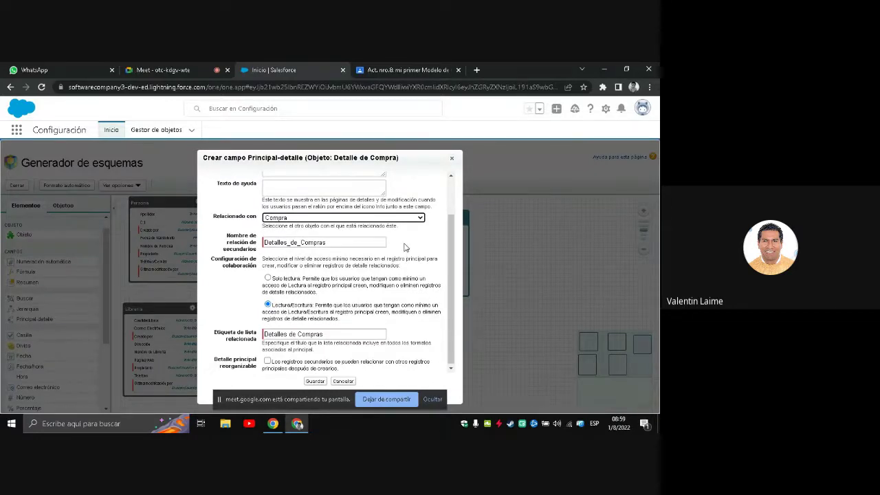
{"action": "scroll", "coordinate": [405, 248], "scroll_direction": "down", "scroll_amount": 1}
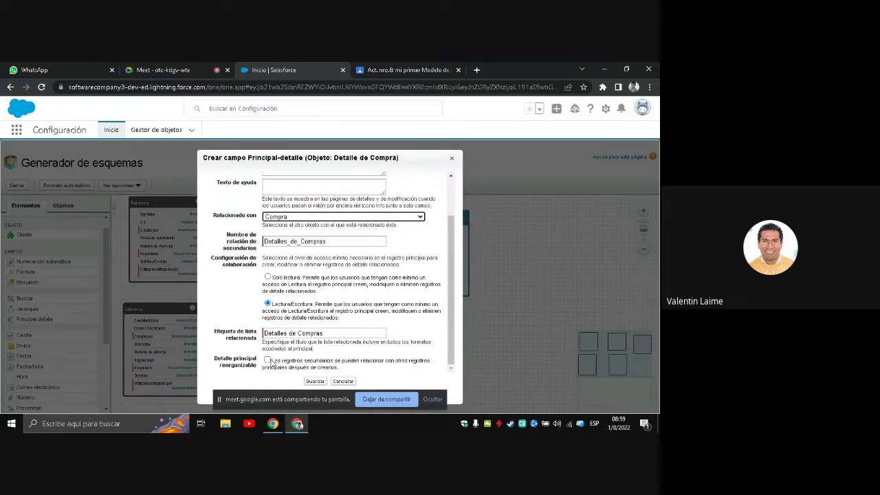
{"action": "left_click", "coordinate": [315, 381]}
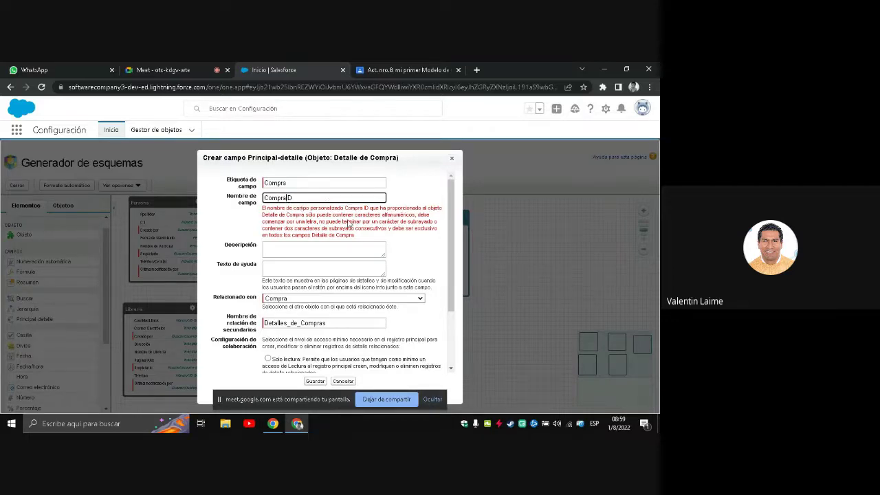
{"action": "scroll", "coordinate": [398, 246], "scroll_direction": "down", "scroll_amount": 2}
{"action": "left_click", "coordinate": [317, 381]}
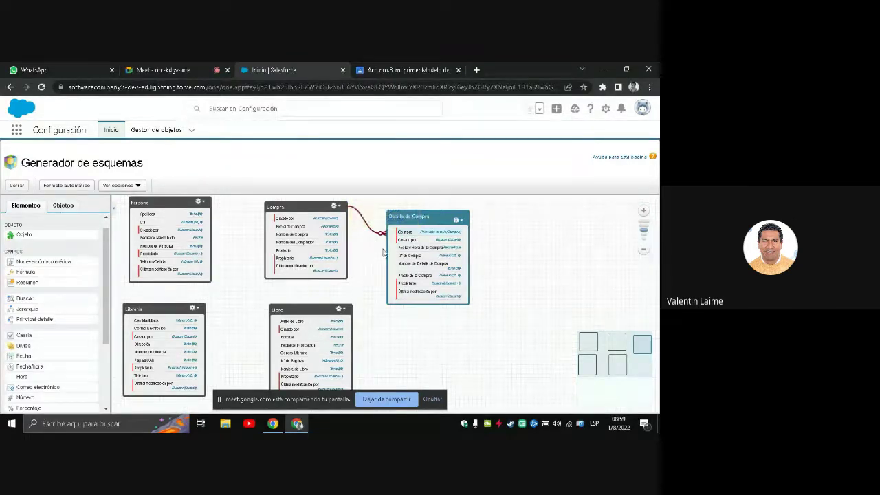
Reposition the Detalle de Compra and Libro boxes, then drop a Buscar lookup onto Detalle de Compra
{"action": "mouse_move", "coordinate": [418, 221]}
{"action": "left_mouse_down"}
{"action": "mouse_move", "coordinate": [411, 227]}
{"action": "mouse_move", "coordinate": [428, 250]}
{"action": "mouse_move", "coordinate": [422, 219]}
{"action": "left_mouse_up"}
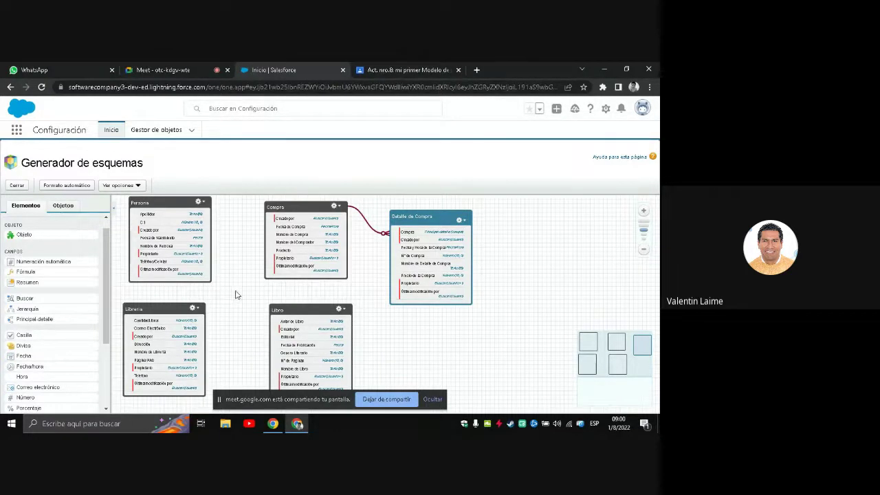
{"action": "left_click_drag", "start_coordinate": [286, 308], "coordinate": [273, 300]}
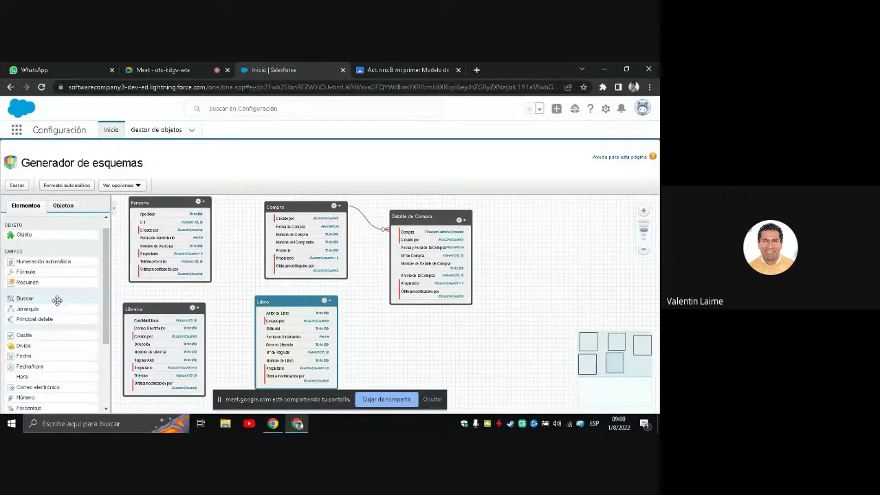
{"action": "left_click_drag", "start_coordinate": [57, 299], "coordinate": [434, 242]}
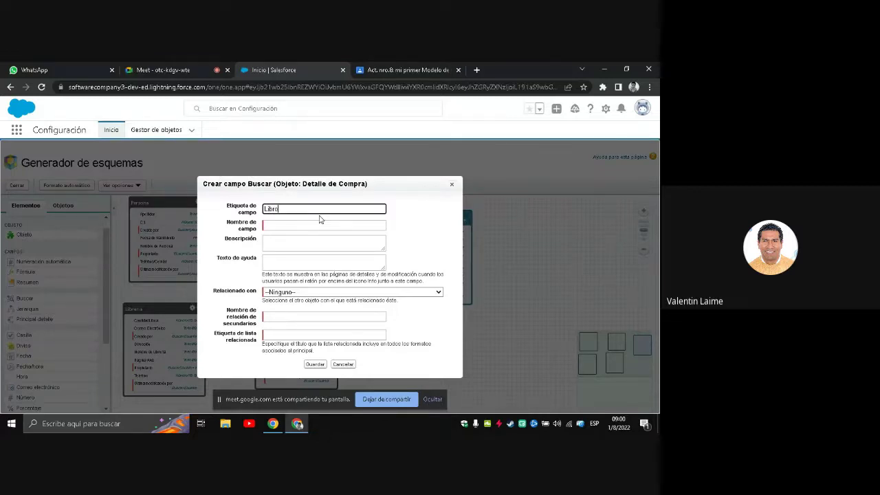
Fill the field name from the Libro label and browse the Relacionado con object list
{"action": "left_click", "coordinate": [316, 230]}
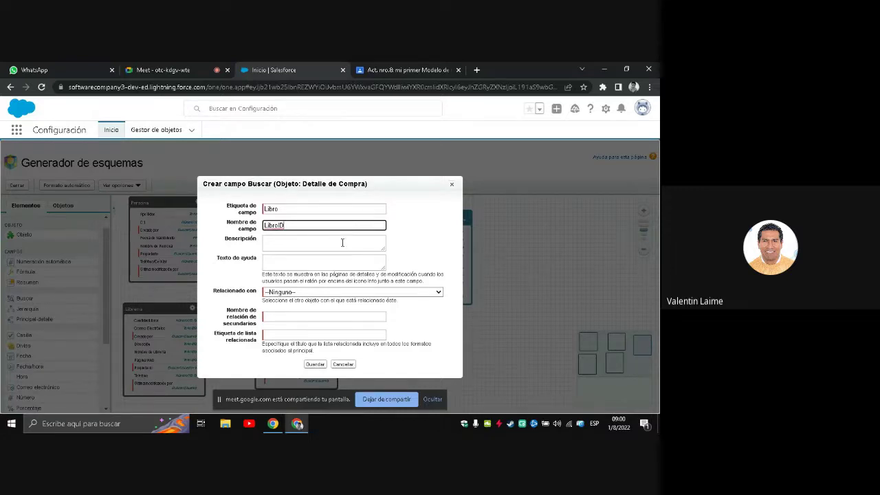
{"action": "left_click", "coordinate": [342, 243]}
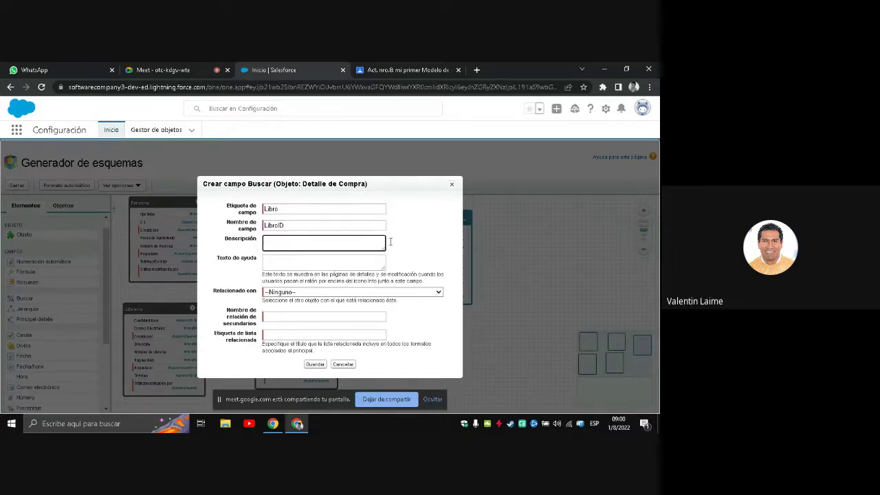
{"action": "left_click", "coordinate": [364, 292]}
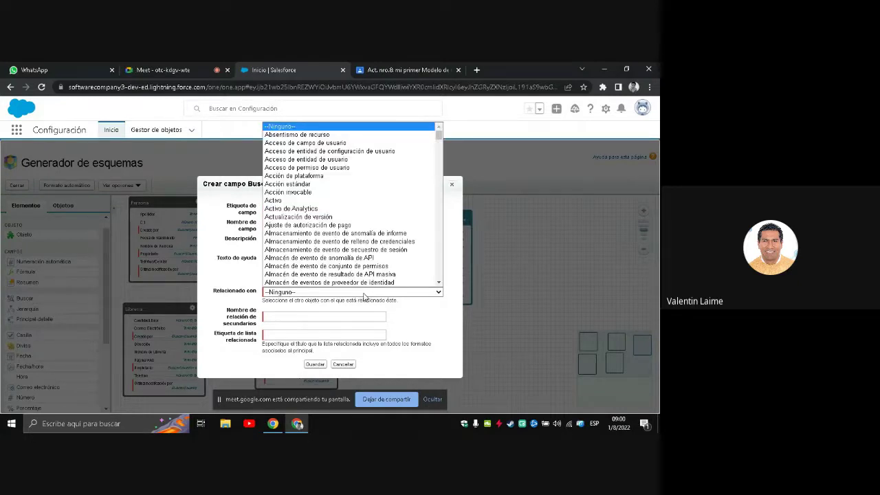
{"action": "scroll", "coordinate": [359, 255], "scroll_direction": "down", "scroll_amount": 15}
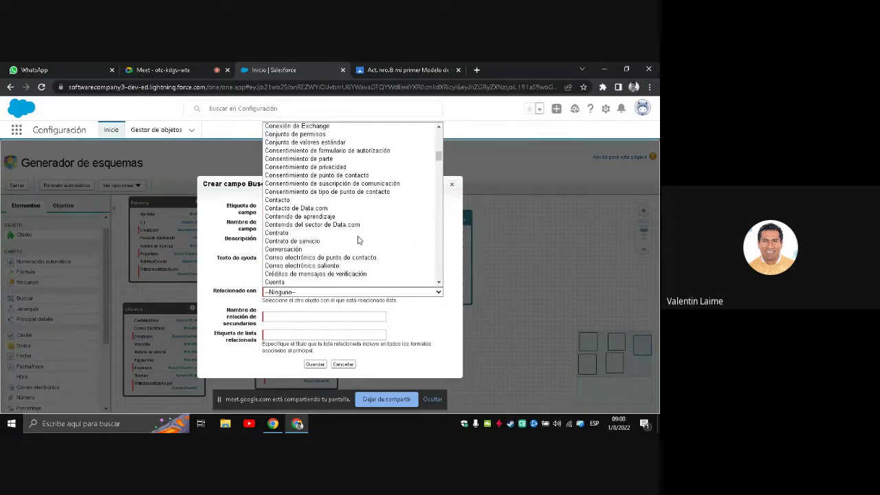
{"action": "scroll", "coordinate": [357, 236], "scroll_direction": "down", "scroll_amount": 10}
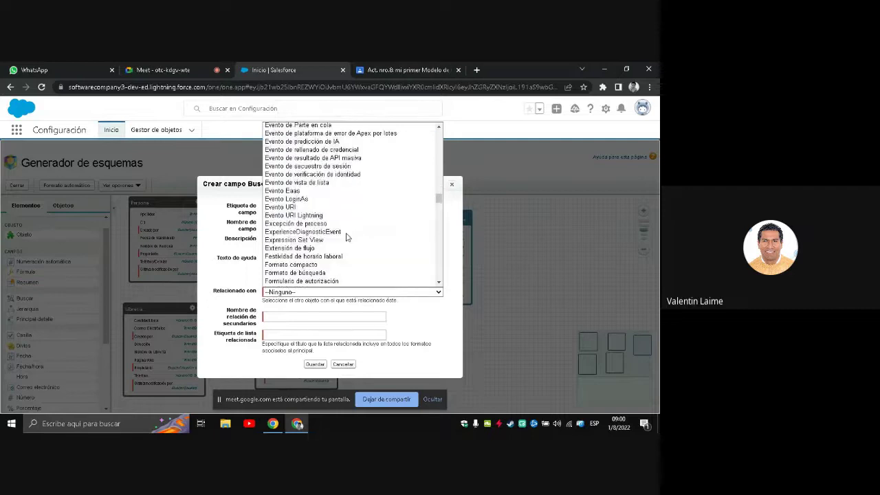
{"action": "scroll", "coordinate": [347, 236], "scroll_direction": "up", "scroll_amount": 10}
{"action": "scroll", "coordinate": [344, 234], "scroll_direction": "up", "scroll_amount": 8}
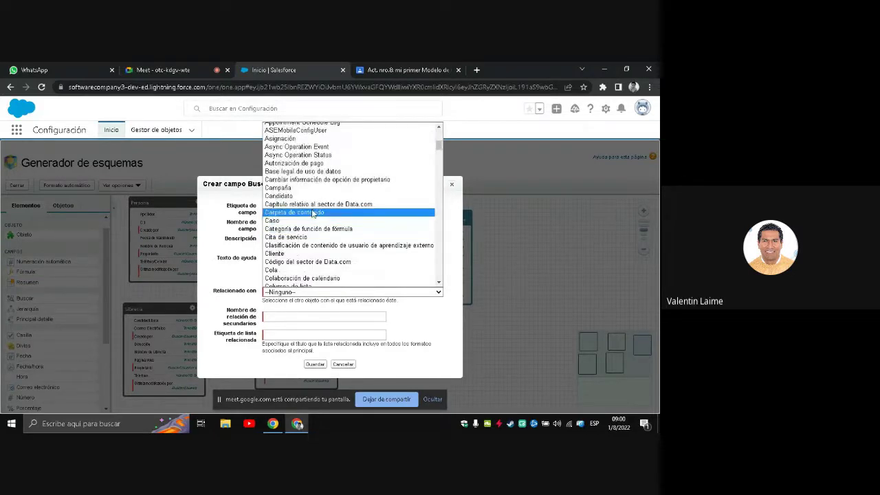
{"action": "scroll", "coordinate": [310, 220], "scroll_direction": "down", "scroll_amount": 3}
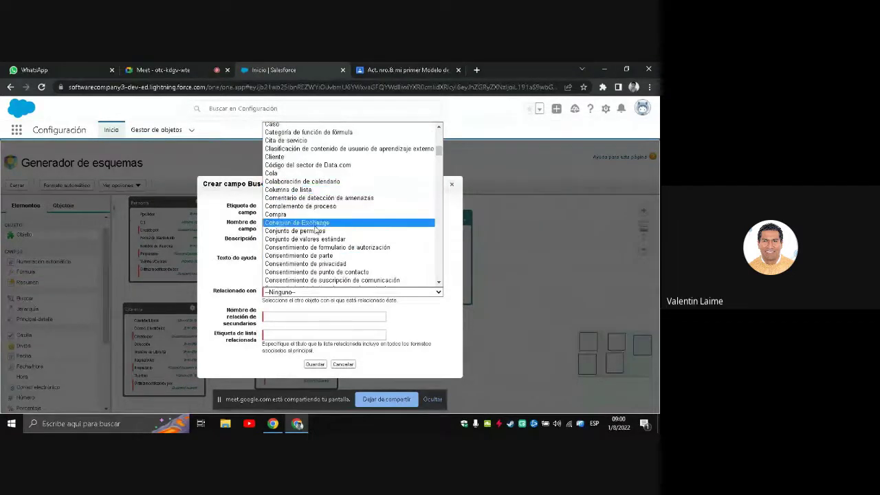
{"action": "scroll", "coordinate": [315, 225], "scroll_direction": "up", "scroll_amount": 10}
{"action": "scroll", "coordinate": [315, 225], "scroll_direction": "down", "scroll_amount": 12}
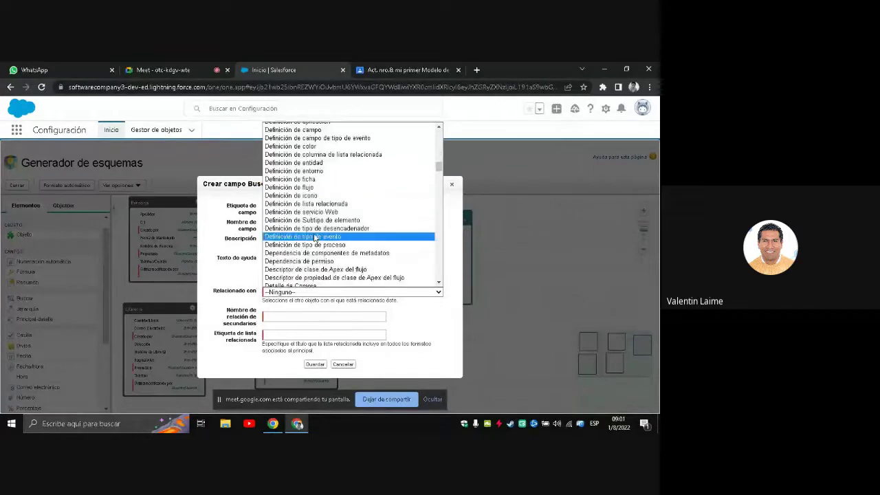
{"action": "scroll", "coordinate": [310, 227], "scroll_direction": "down", "scroll_amount": 3}
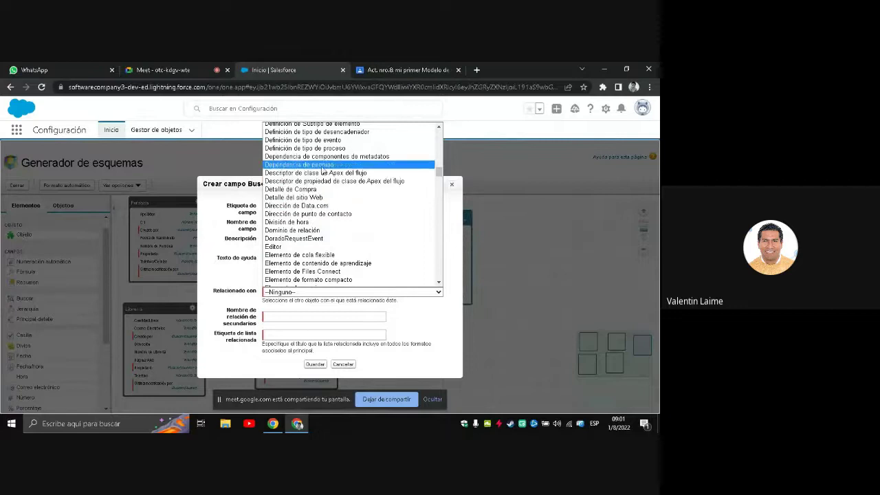
{"action": "scroll", "coordinate": [311, 179], "scroll_direction": "up", "scroll_amount": 10}
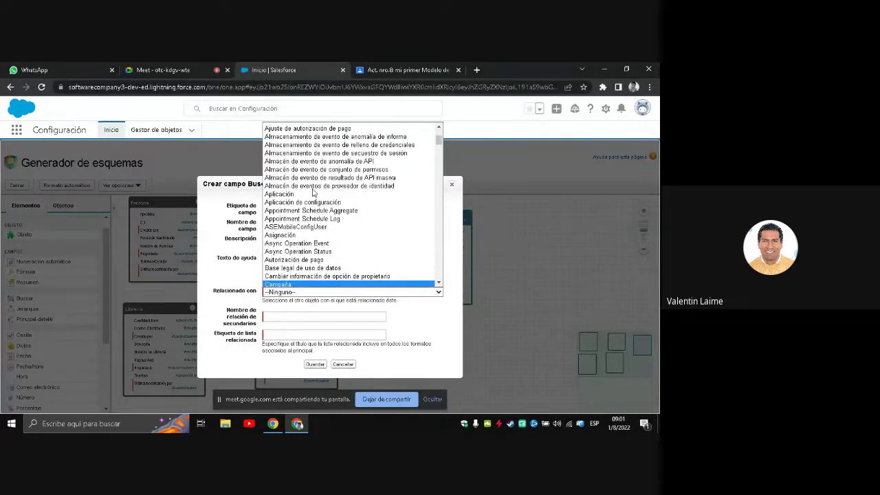
{"action": "scroll", "coordinate": [313, 199], "scroll_direction": "down", "scroll_amount": 20}
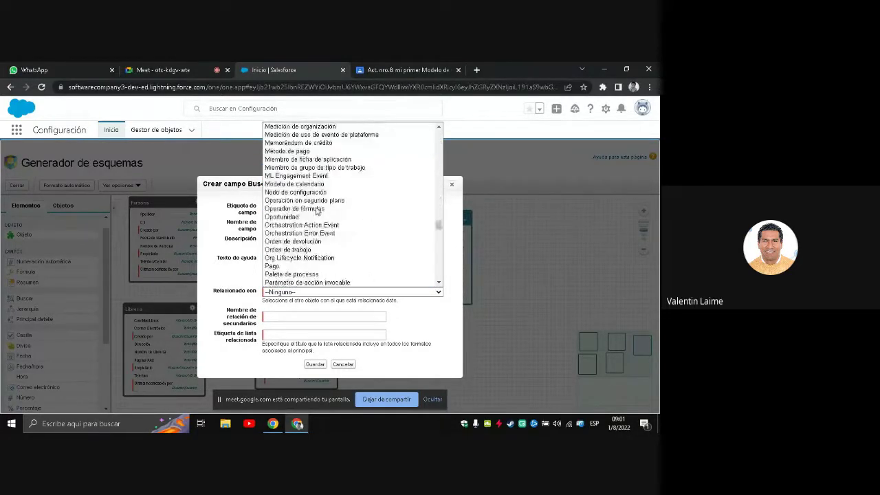
Choose Libro as the related object and save the lookup field
{"action": "left_click", "coordinate": [313, 148]}
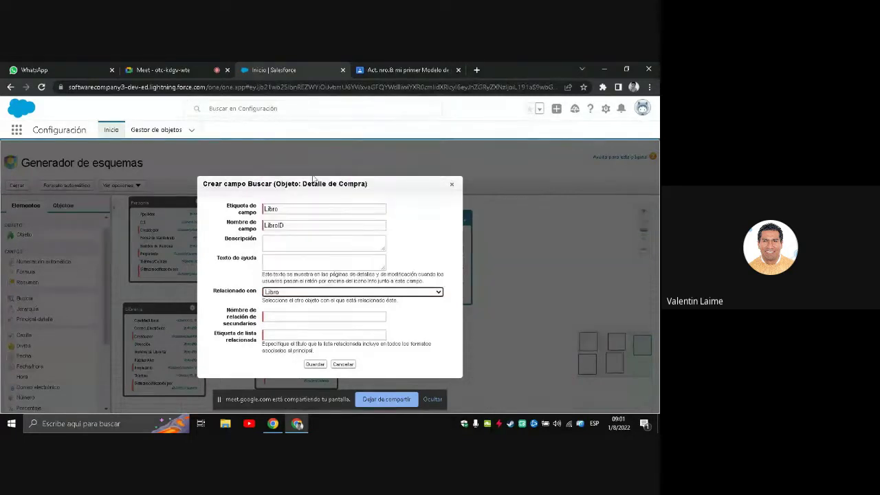
{"action": "left_click", "coordinate": [422, 321]}
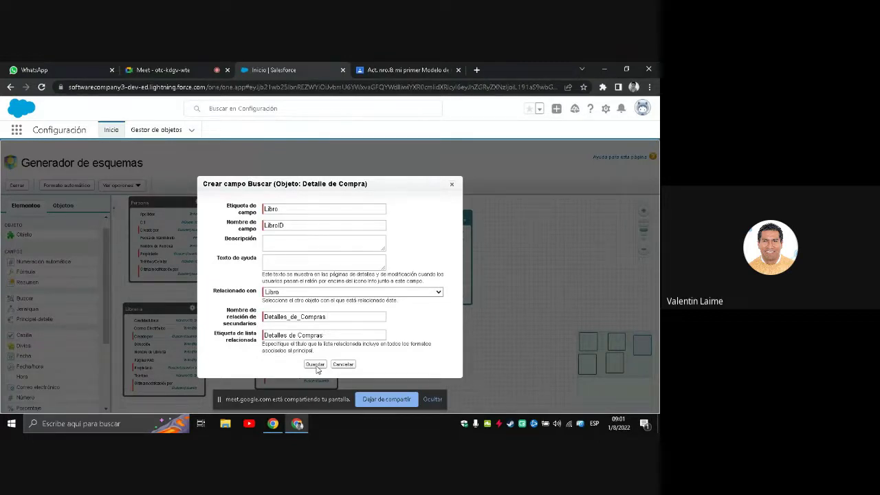
{"action": "left_click", "coordinate": [316, 365]}
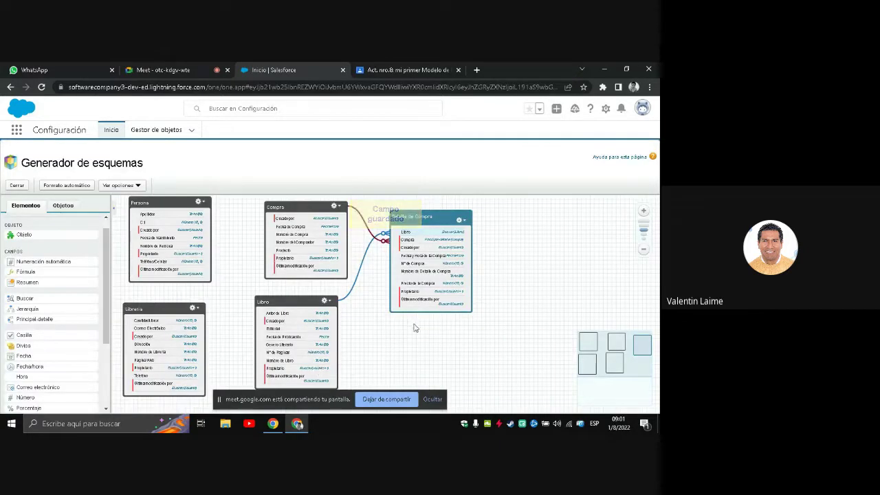
Nudge Detalle de Compra right and drop a Buscar lookup field onto the Libro object
{"action": "left_click_drag", "start_coordinate": [424, 217], "coordinate": [432, 223]}
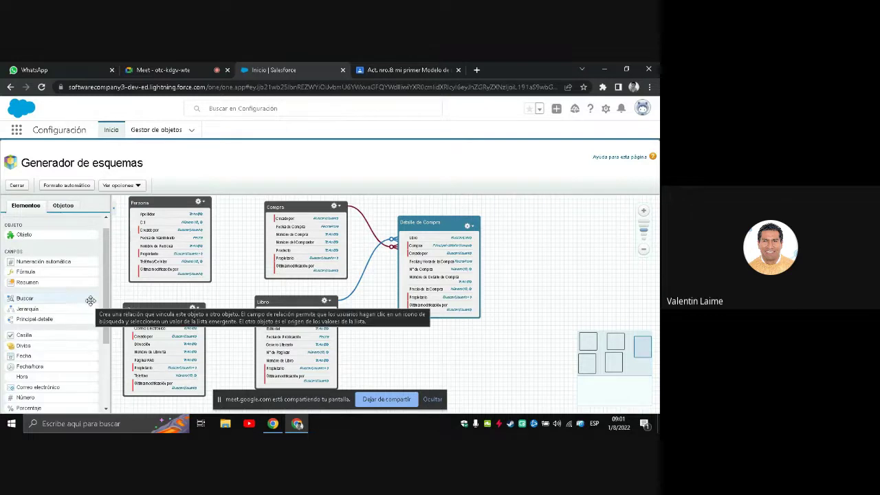
{"action": "left_click_drag", "start_coordinate": [90, 301], "coordinate": [286, 331]}
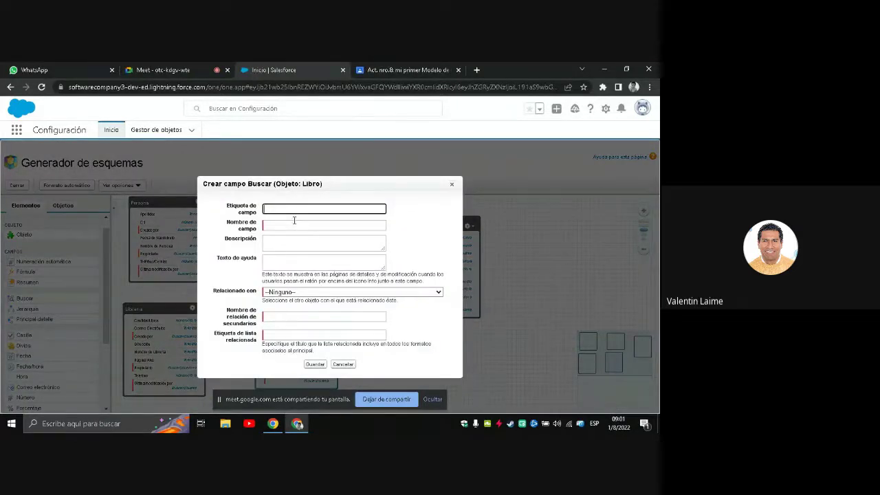
Label the lookup Libreria, name it LibreriaID, relate it to Libreria, and save
{"action": "type", "text": "L"}
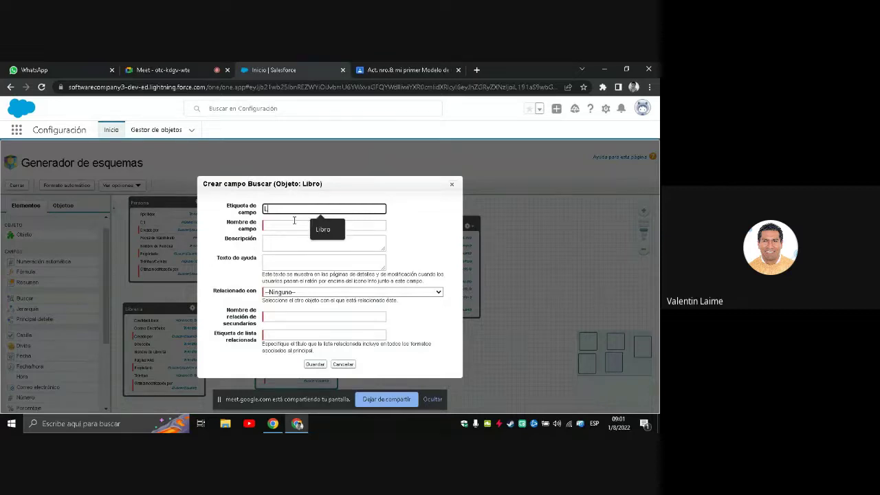
{"action": "type", "text": "ibreria"}
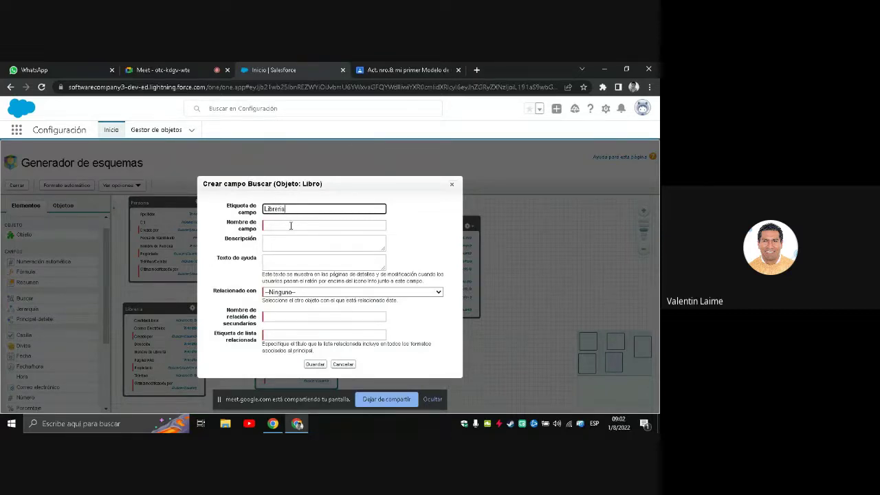
{"action": "left_click", "coordinate": [290, 225]}
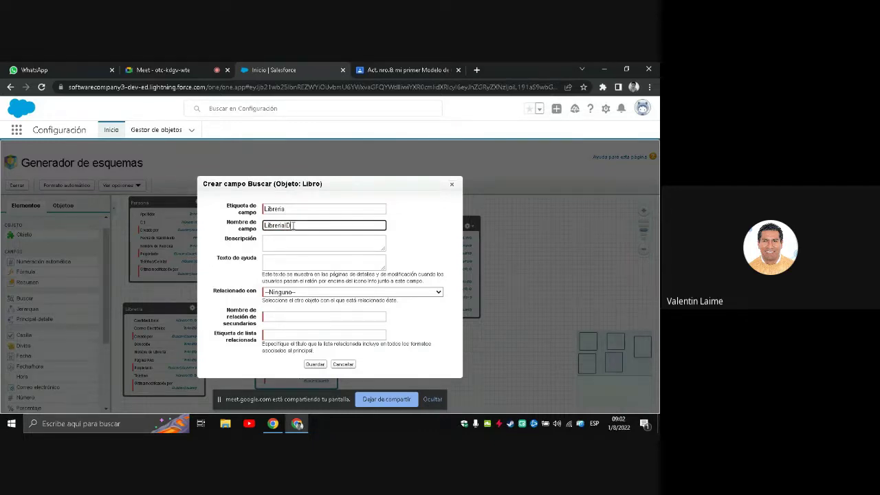
{"action": "type", "text": "ID"}
{"action": "left_click", "coordinate": [297, 292]}
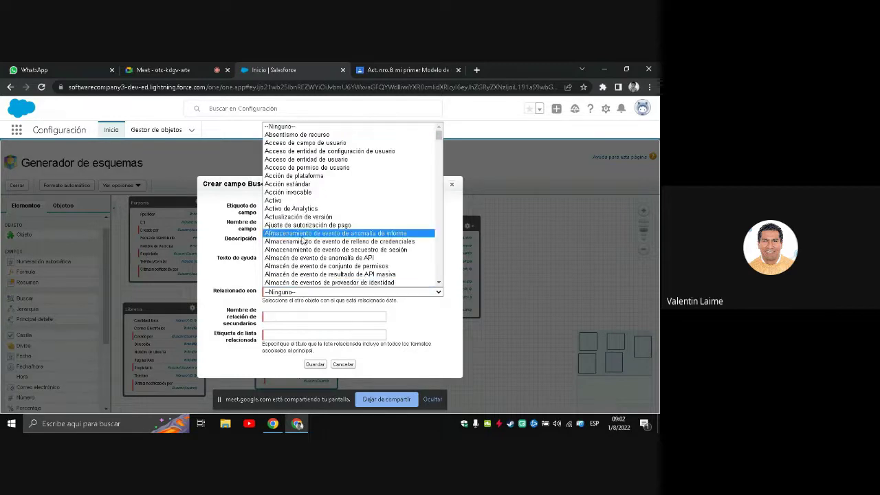
{"action": "scroll", "coordinate": [303, 239], "scroll_direction": "down", "scroll_amount": 5}
{"action": "scroll", "coordinate": [303, 240], "scroll_direction": "down", "scroll_amount": 5}
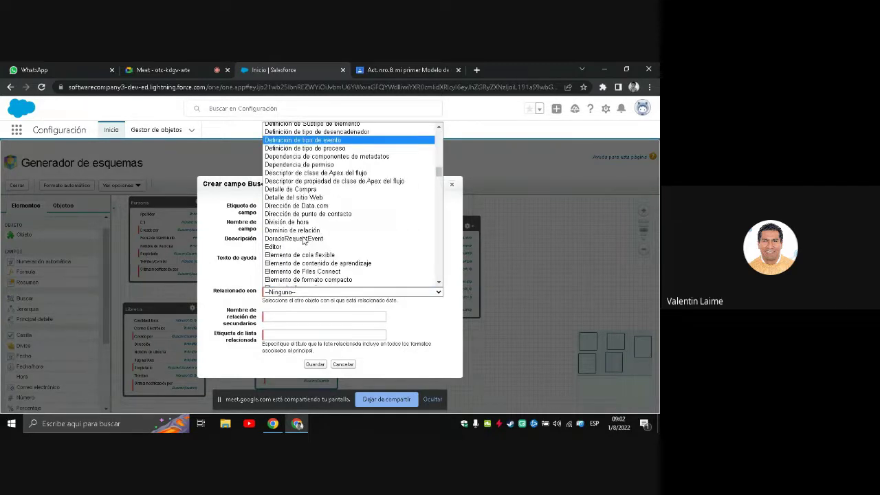
{"action": "scroll", "coordinate": [303, 240], "scroll_direction": "down", "scroll_amount": 5}
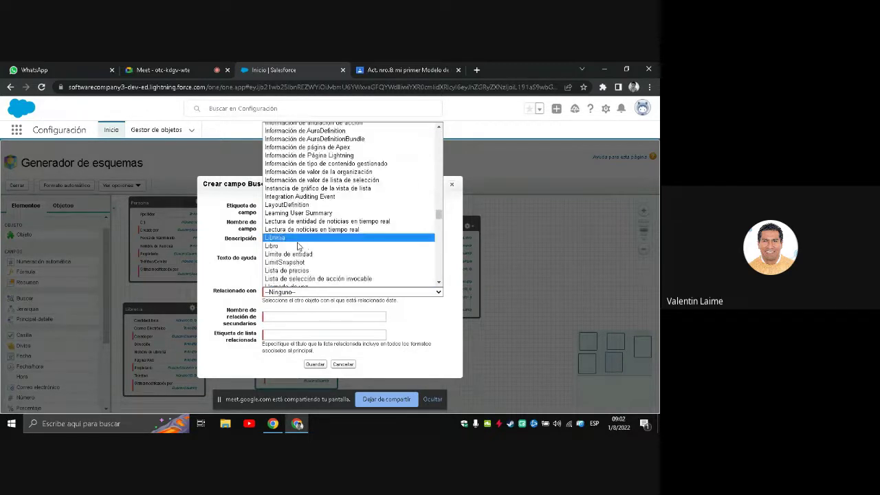
{"action": "left_click", "coordinate": [303, 237]}
{"action": "left_click", "coordinate": [431, 321]}
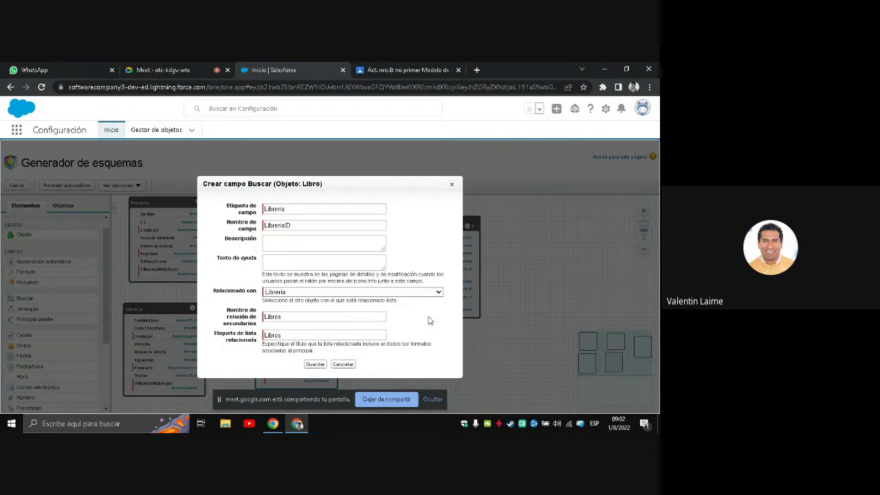
{"action": "left_click", "coordinate": [316, 365]}
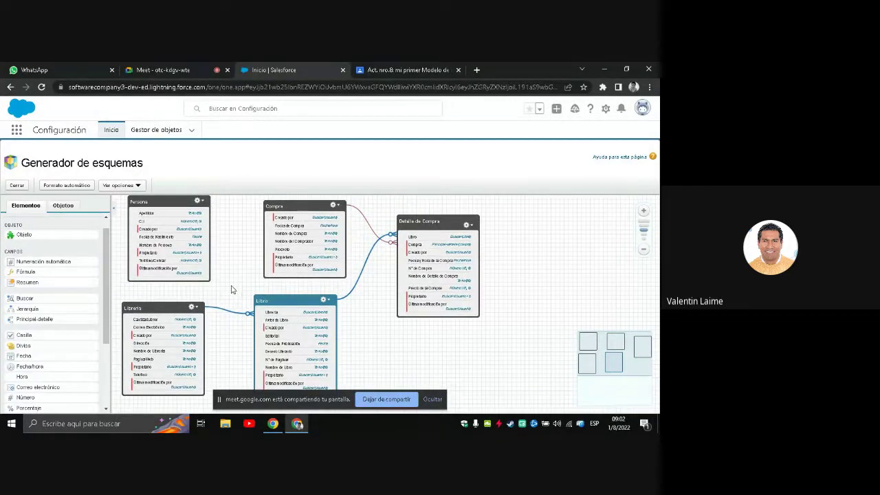
Nudge the Libro box slightly up and right, then drop a lookup field onto Compra
{"action": "left_click_drag", "start_coordinate": [278, 302], "coordinate": [287, 296]}
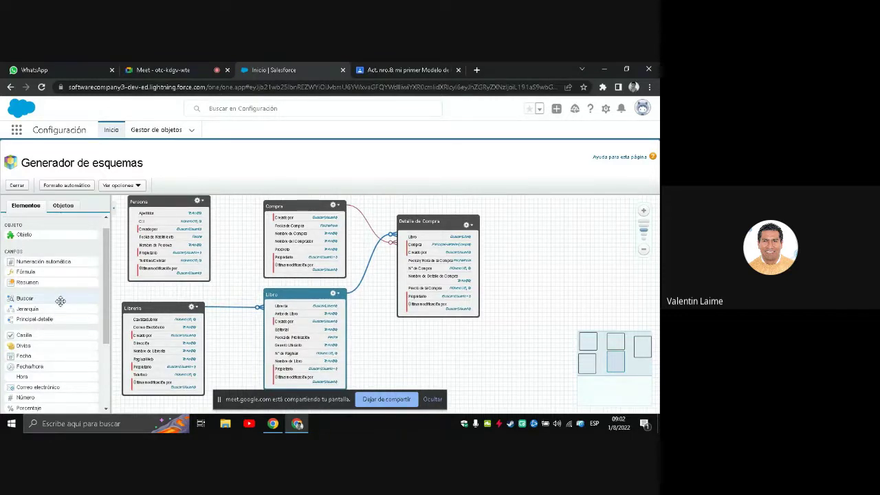
{"action": "left_click_drag", "start_coordinate": [61, 300], "coordinate": [317, 233]}
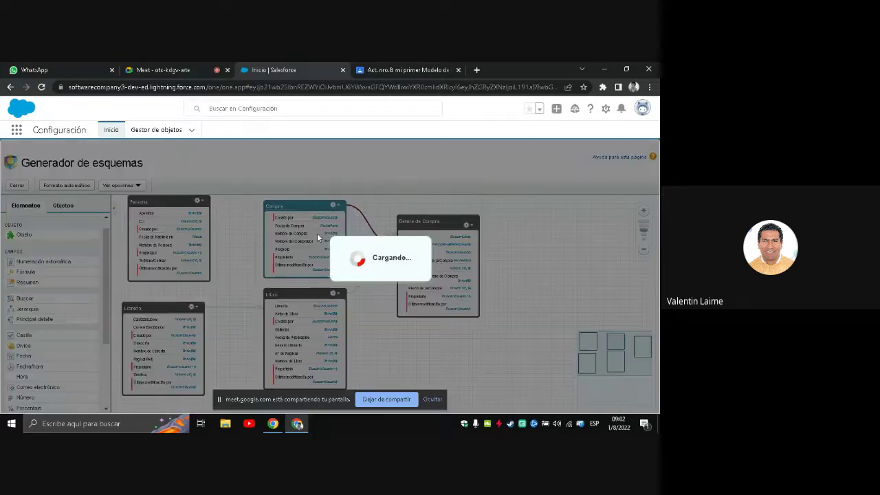
Label the new Compra lookup field Persona, with field name PersonaID
{"action": "left_click", "coordinate": [298, 211]}
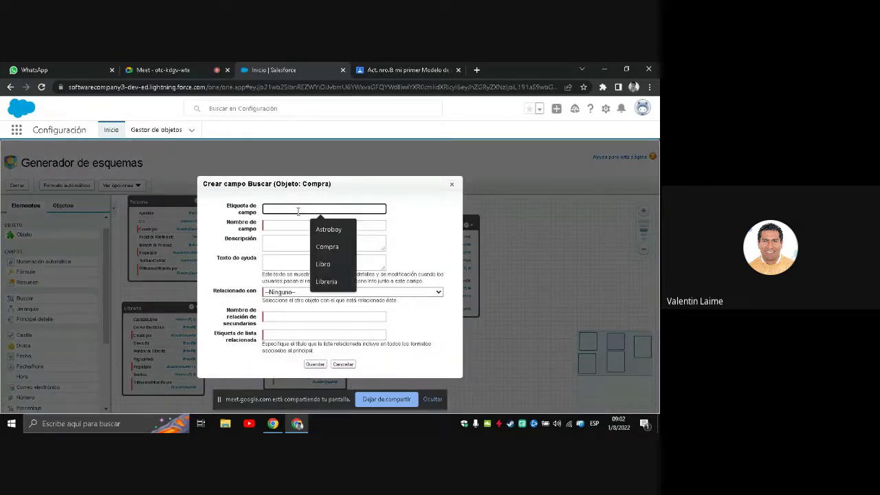
{"action": "type", "text": "pe"}
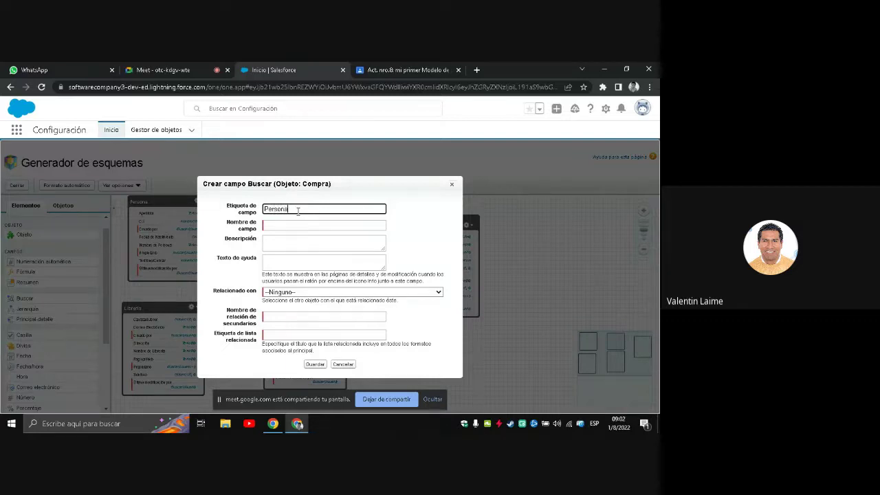
{"action": "left_click", "coordinate": [301, 229]}
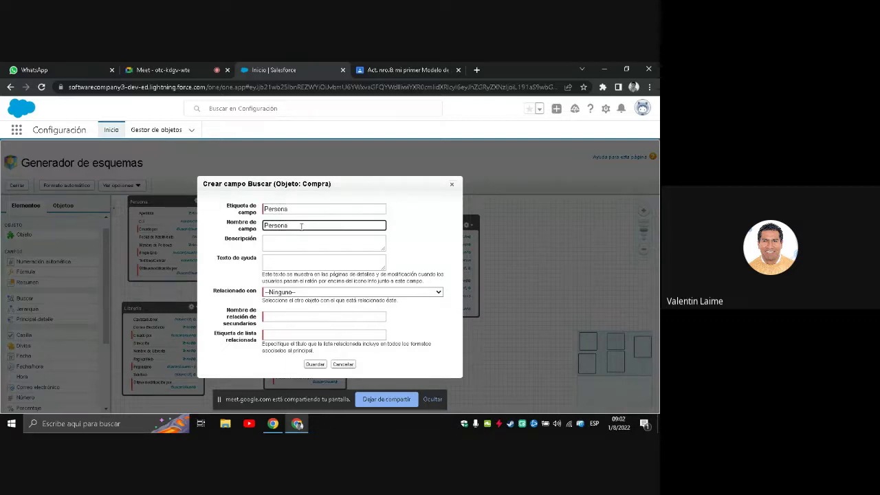
Relate the lookup to the Persona object and save it
{"action": "left_click", "coordinate": [301, 293]}
{"action": "scroll", "coordinate": [306, 240], "scroll_direction": "down", "scroll_amount": 5}
{"action": "scroll", "coordinate": [306, 240], "scroll_direction": "down", "scroll_amount": 15}
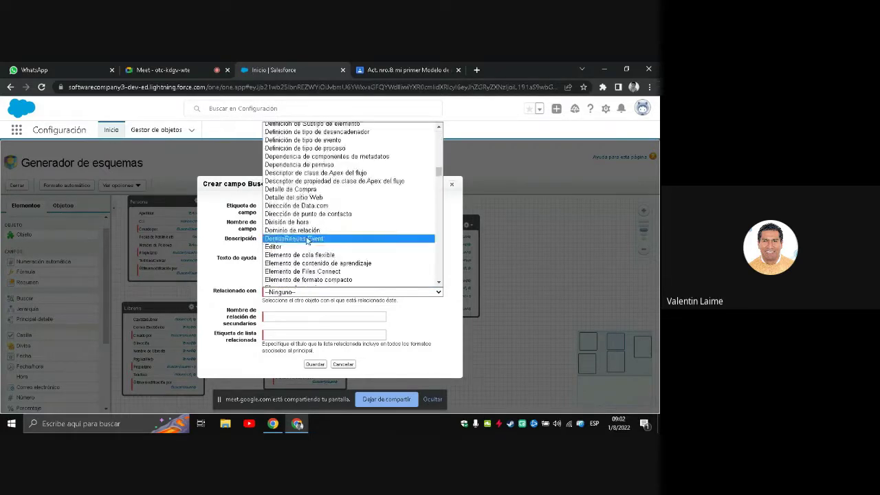
{"action": "scroll", "coordinate": [311, 240], "scroll_direction": "down", "scroll_amount": 6}
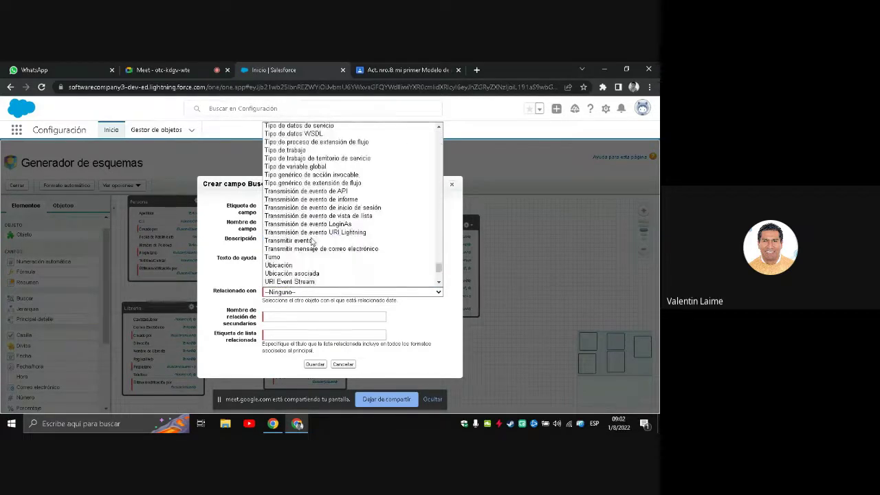
{"action": "scroll", "coordinate": [311, 241], "scroll_direction": "up", "scroll_amount": 6}
{"action": "scroll", "coordinate": [313, 243], "scroll_direction": "down", "scroll_amount": 5}
{"action": "scroll", "coordinate": [312, 242], "scroll_direction": "up", "scroll_amount": 12}
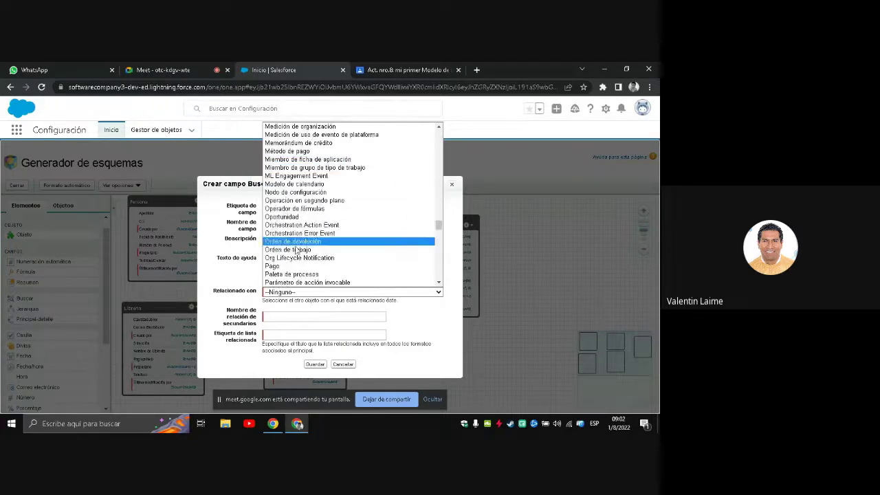
{"action": "scroll", "coordinate": [307, 261], "scroll_direction": "down", "scroll_amount": 4}
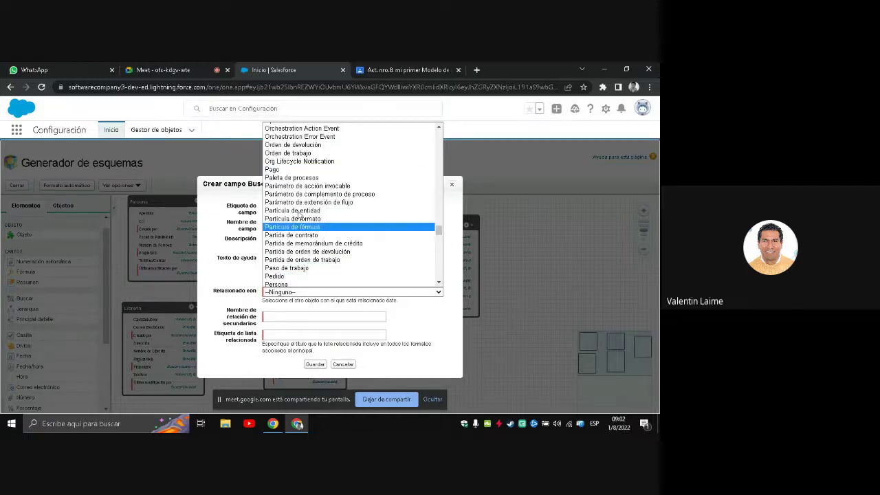
{"action": "left_click", "coordinate": [295, 284]}
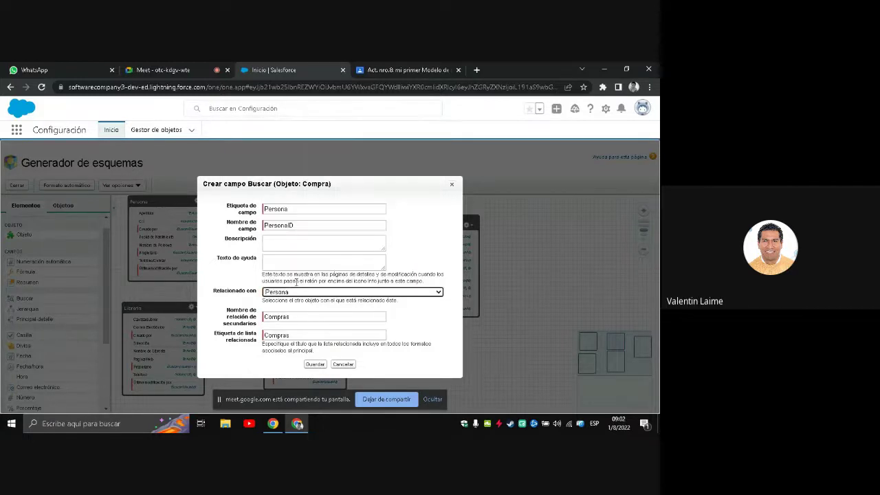
{"action": "left_click", "coordinate": [316, 365]}
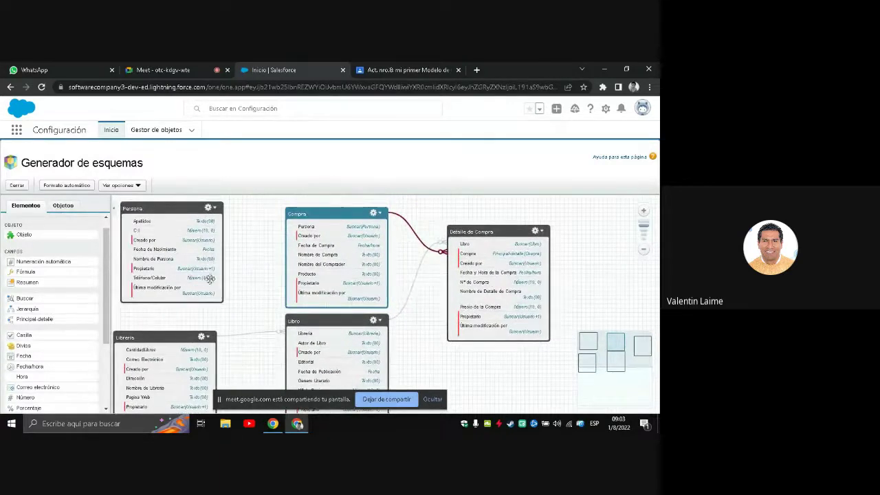
{"action": "left_click_drag", "start_coordinate": [33, 303], "coordinate": [313, 250]}
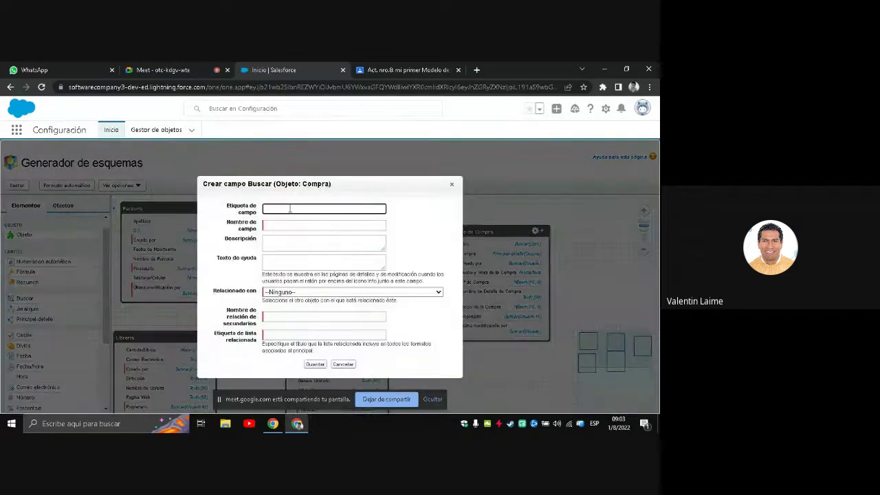
Fill in a second Compra lookup labelled Persona, related to the Persona object
{"action": "left_click", "coordinate": [290, 209]}
{"action": "type", "text": "P"}
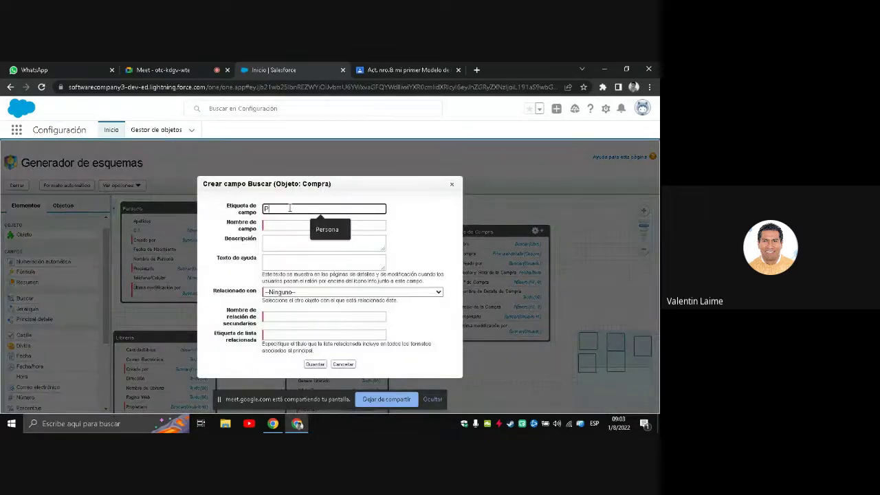
{"action": "left_click", "coordinate": [330, 236]}
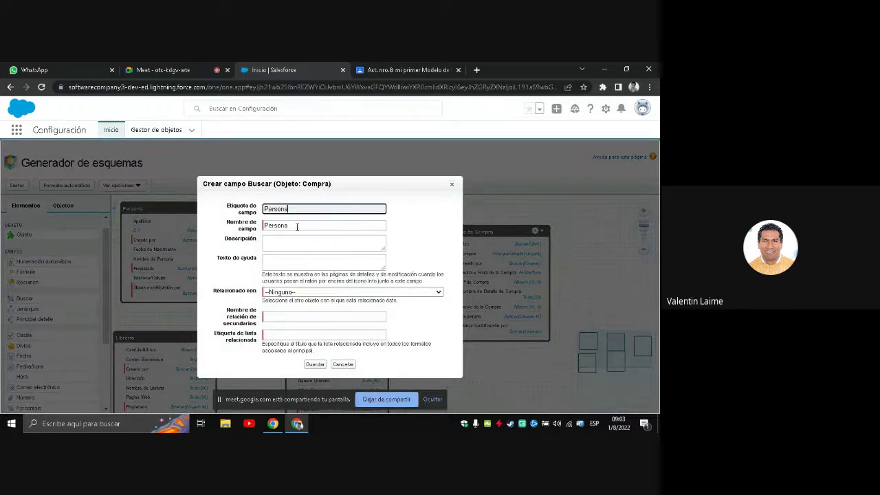
{"action": "left_click", "coordinate": [297, 227]}
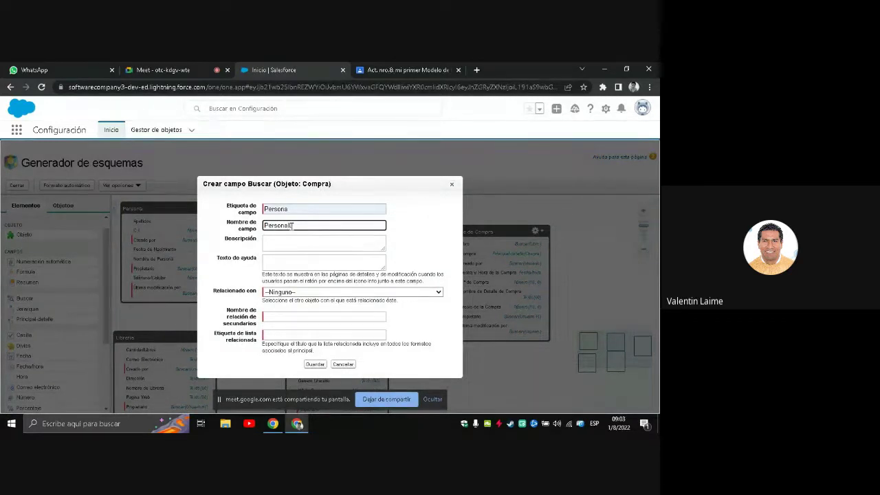
{"action": "left_click", "coordinate": [297, 293]}
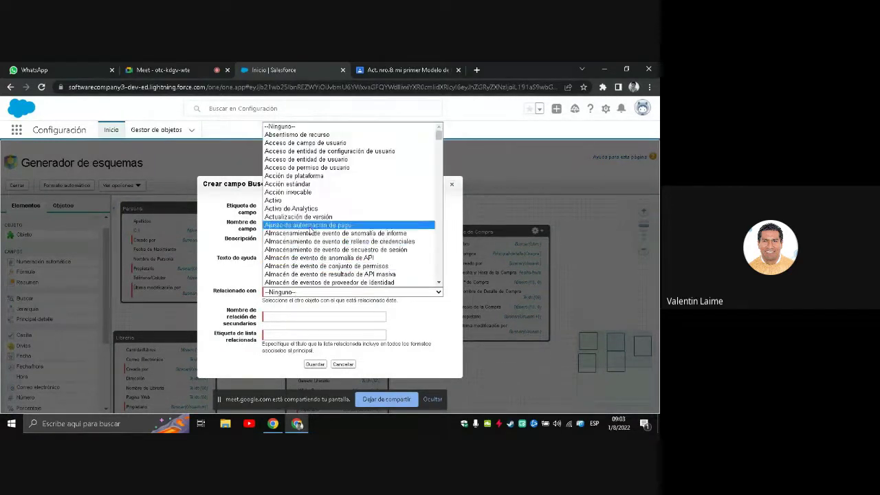
{"action": "scroll", "coordinate": [311, 232], "scroll_direction": "down", "scroll_amount": 6}
{"action": "scroll", "coordinate": [311, 233], "scroll_direction": "down", "scroll_amount": 12}
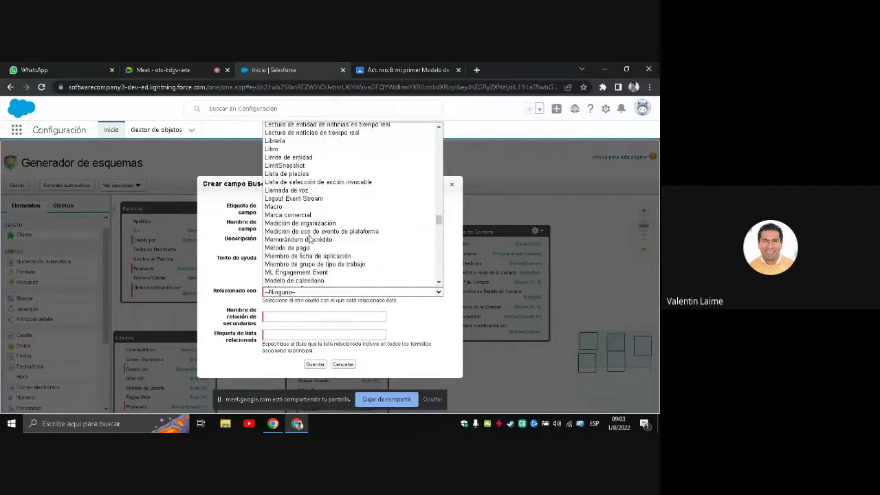
{"action": "left_click", "coordinate": [300, 284]}
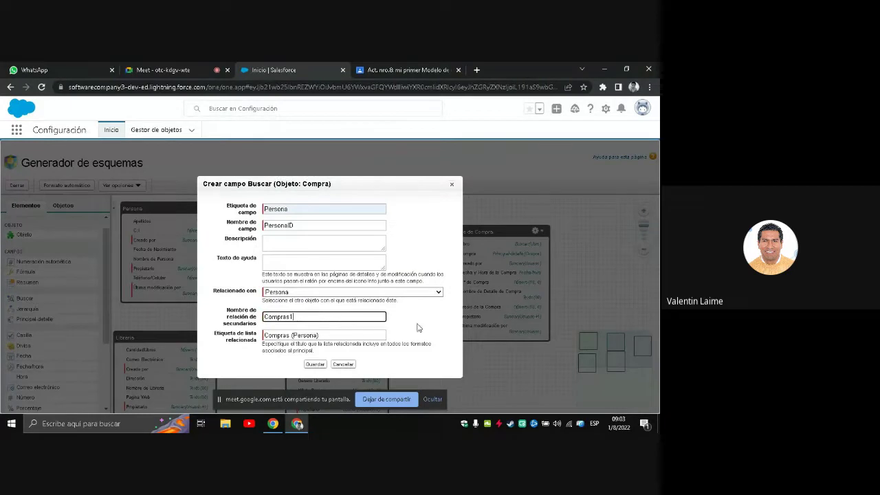
Try saving, hit the duplicate PersonaID error, and cancel the field
{"action": "left_click", "coordinate": [315, 365]}
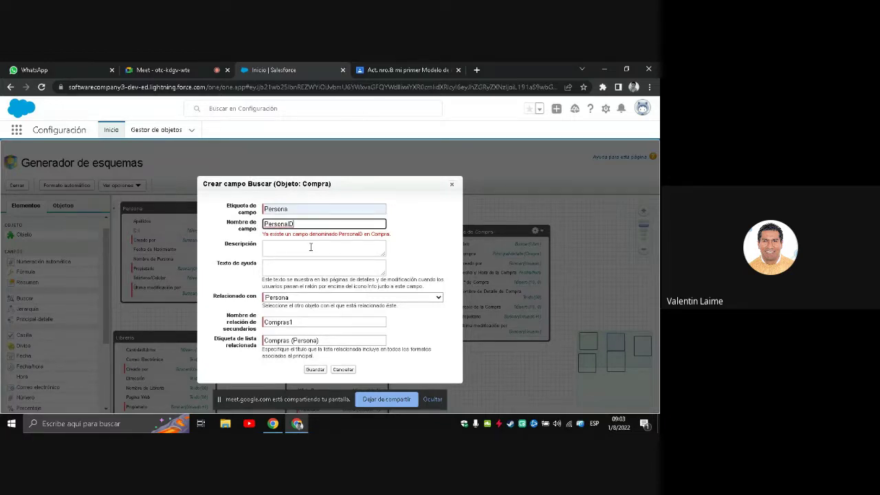
{"action": "key", "text": "BackSpace"}
{"action": "key", "text": "BackSpace"}
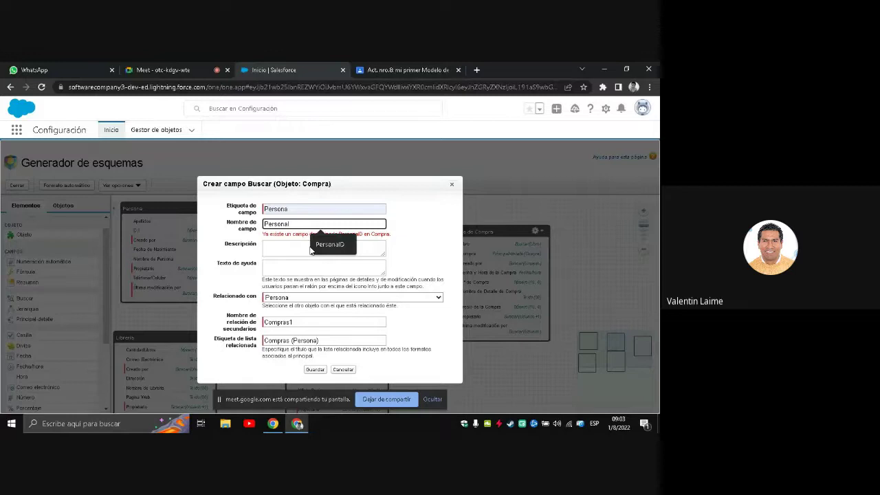
{"action": "left_click", "coordinate": [343, 370]}
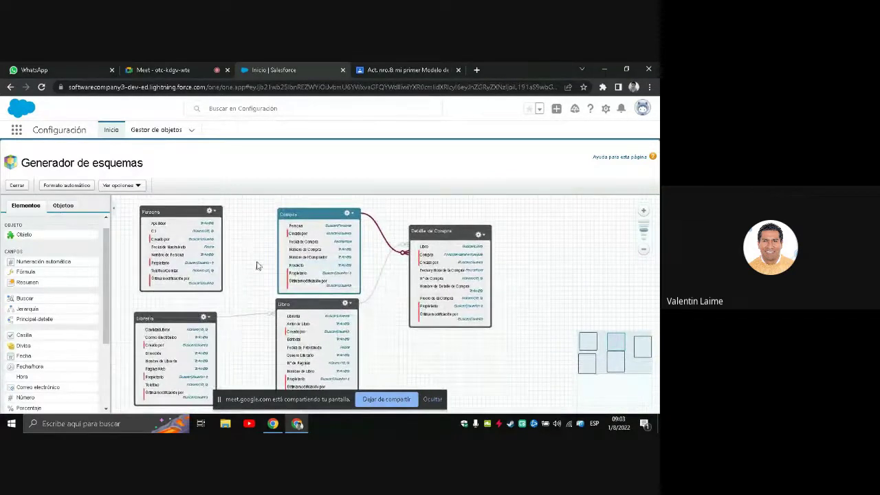
{"action": "left_click_drag", "start_coordinate": [200, 251], "coordinate": [209, 251]}
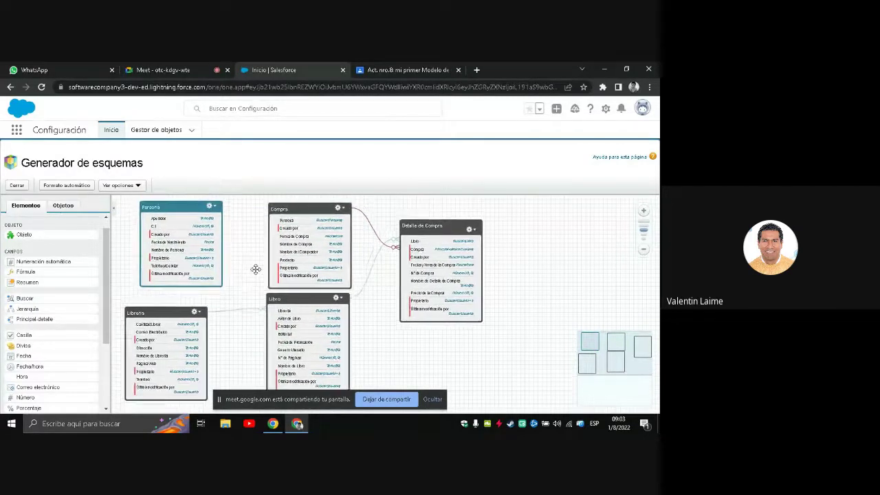
{"action": "scroll", "coordinate": [259, 279], "scroll_direction": "up", "scroll_amount": 2}
{"action": "scroll", "coordinate": [242, 279], "scroll_direction": "down", "scroll_amount": 2}
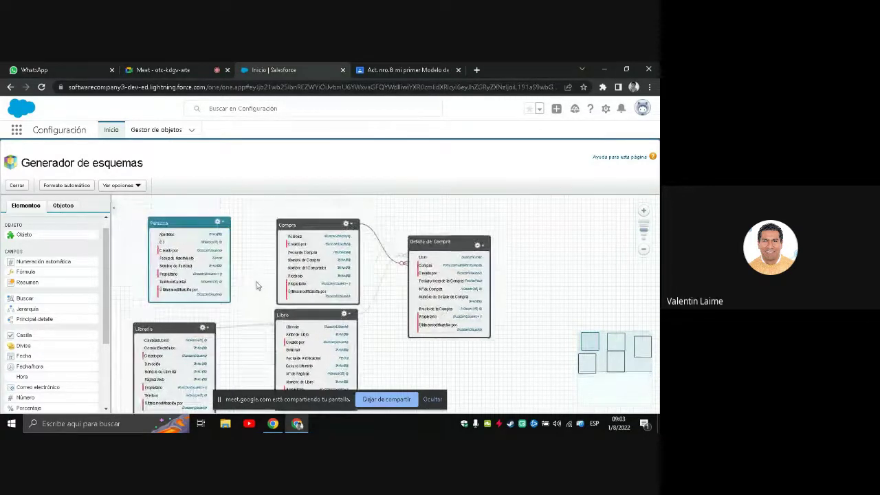
{"action": "mouse_move", "coordinate": [42, 297]}
{"action": "left_mouse_down"}
{"action": "mouse_move", "coordinate": [307, 256]}
{"action": "mouse_move", "coordinate": [174, 288]}
{"action": "mouse_move", "coordinate": [54, 301]}
{"action": "left_mouse_up"}
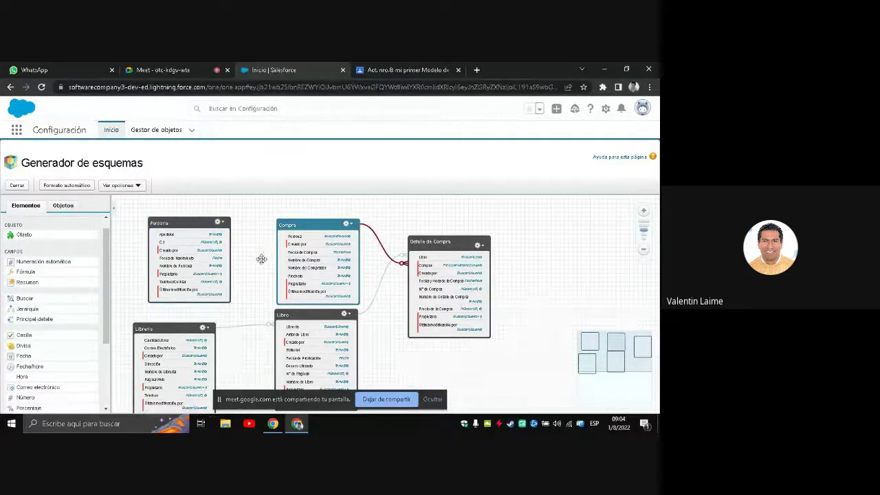
{"action": "left_click", "coordinate": [207, 63]}
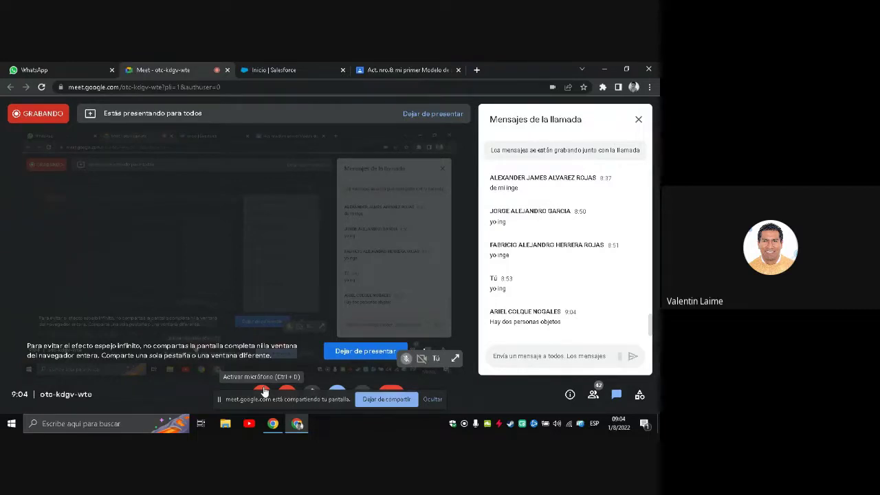
{"action": "left_click", "coordinate": [280, 69]}
{"action": "scroll", "coordinate": [257, 255], "scroll_direction": "down", "scroll_amount": 2}
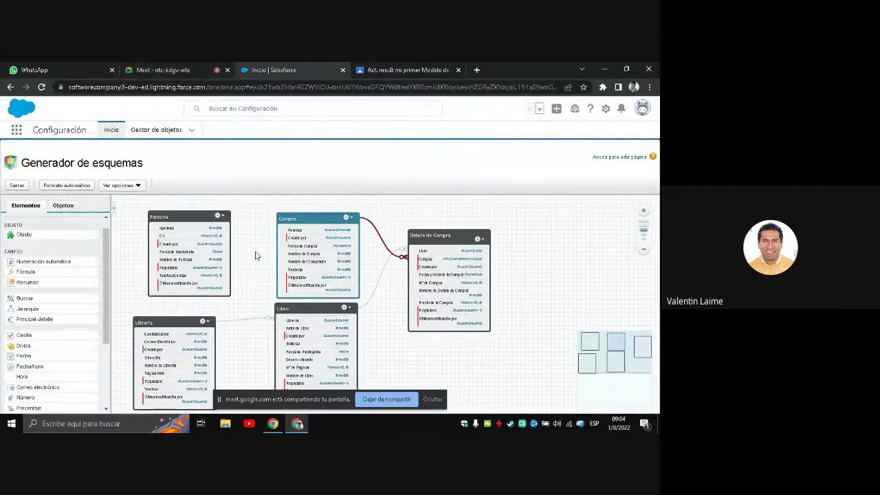
Go from the schema diagram to the Object Manager list of all objects
{"action": "left_click_drag", "start_coordinate": [258, 256], "coordinate": [249, 249]}
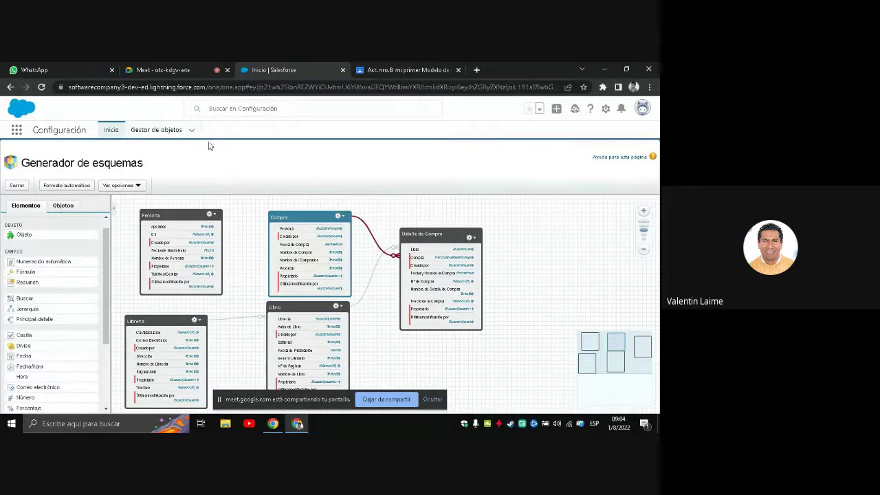
{"action": "left_click", "coordinate": [192, 129]}
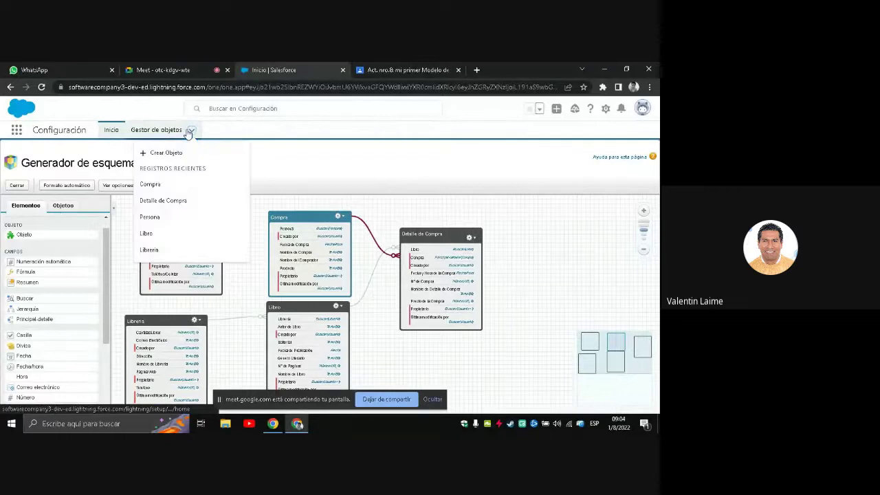
{"action": "left_click", "coordinate": [159, 132]}
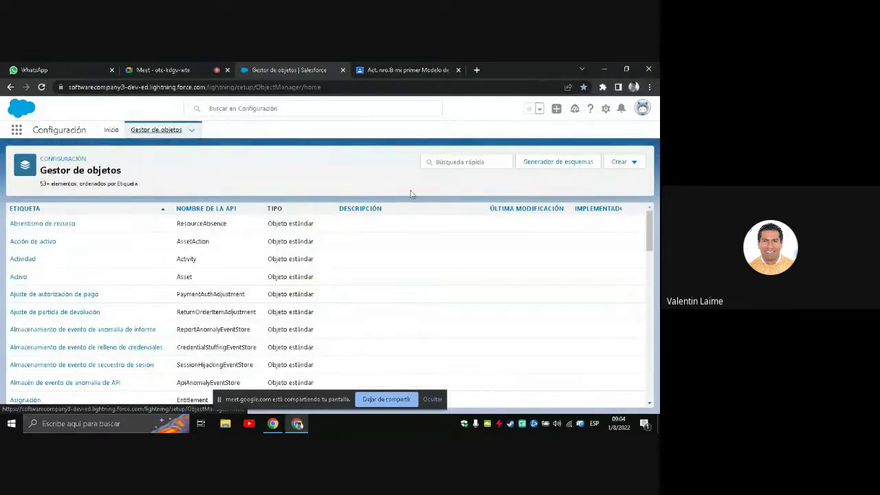
Search the object list for 'perso' and open the standard Persona (Individual) object
{"action": "left_click", "coordinate": [453, 163]}
{"action": "type", "text": "pw"}
{"action": "key", "text": "BackSpace"}
{"action": "type", "text": "er"}
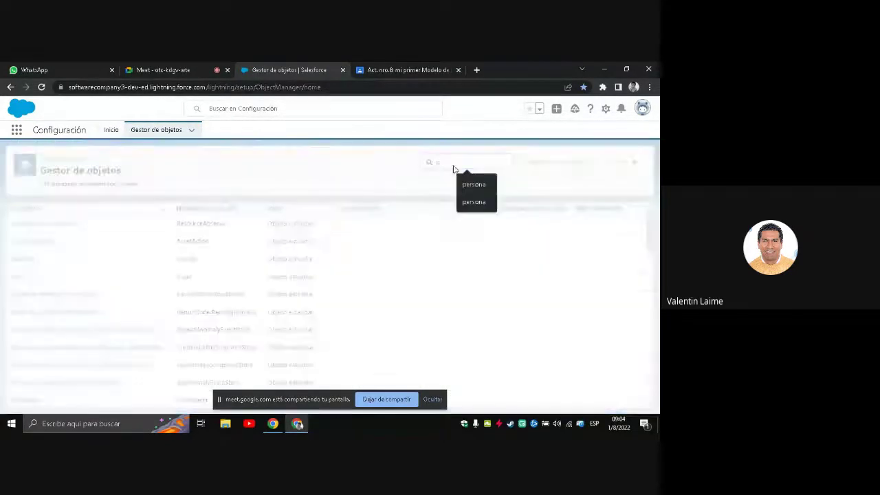
{"action": "type", "text": "sona"}
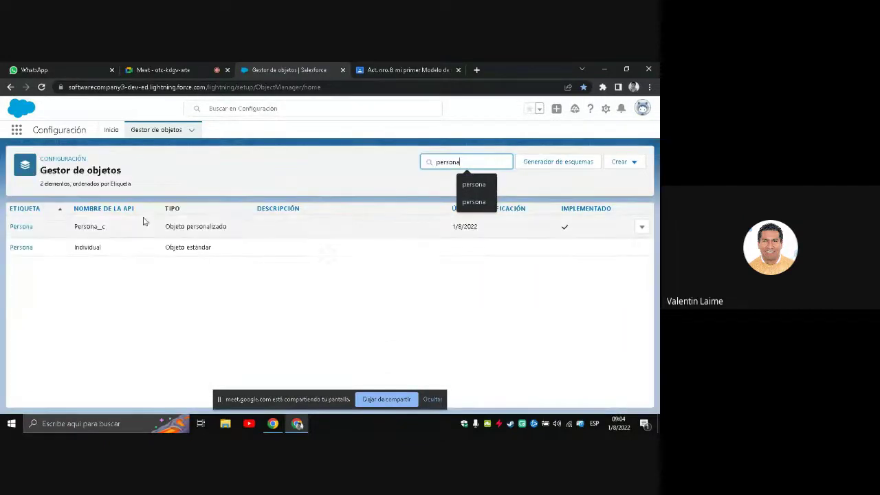
{"action": "left_click", "coordinate": [217, 253]}
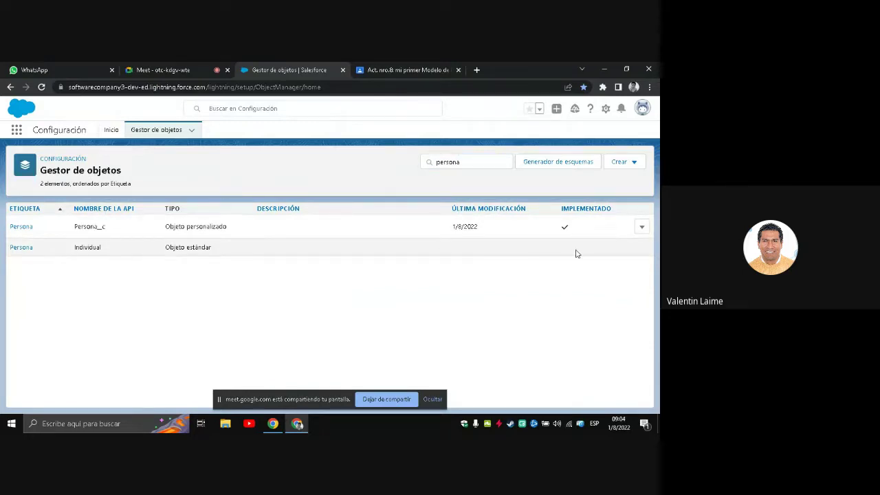
{"action": "right_click", "coordinate": [127, 252]}
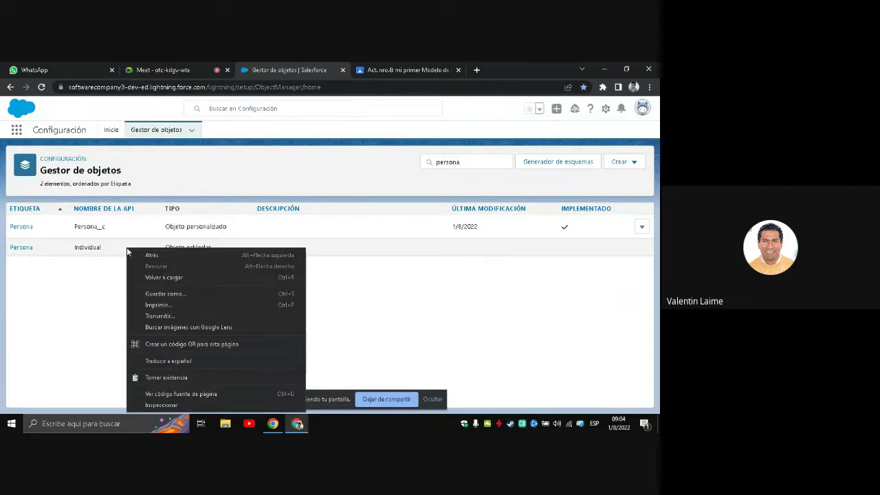
{"action": "left_click", "coordinate": [416, 285]}
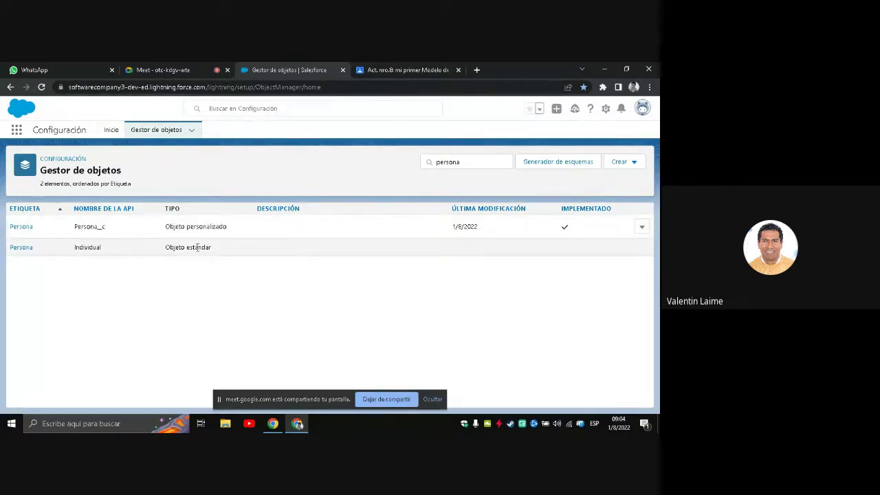
{"action": "left_click", "coordinate": [21, 249]}
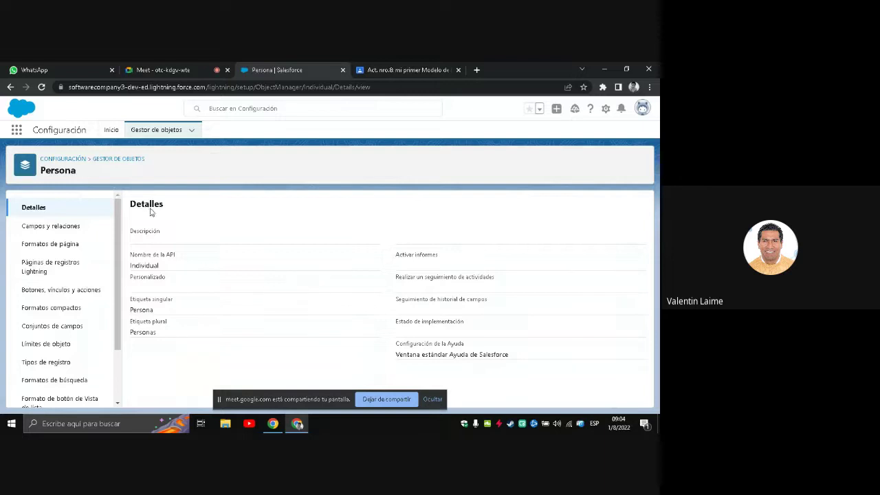
Return to the object list filtered to Persona and glance at the custom Persona row options
{"action": "left_click", "coordinate": [10, 86]}
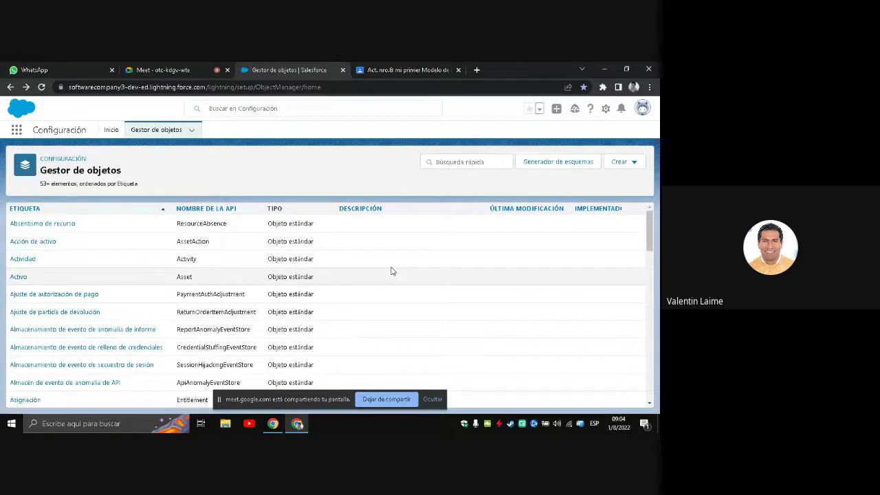
{"action": "left_click", "coordinate": [459, 163]}
{"action": "left_click", "coordinate": [461, 179]}
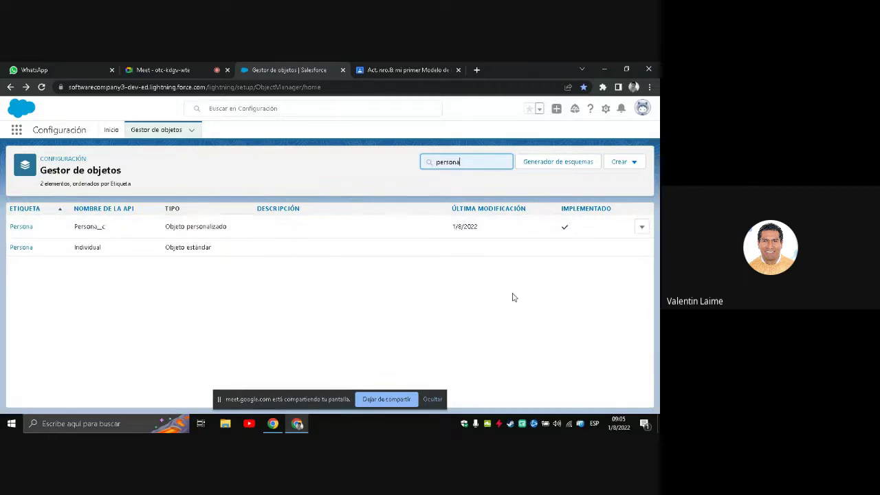
{"action": "left_click", "coordinate": [642, 228]}
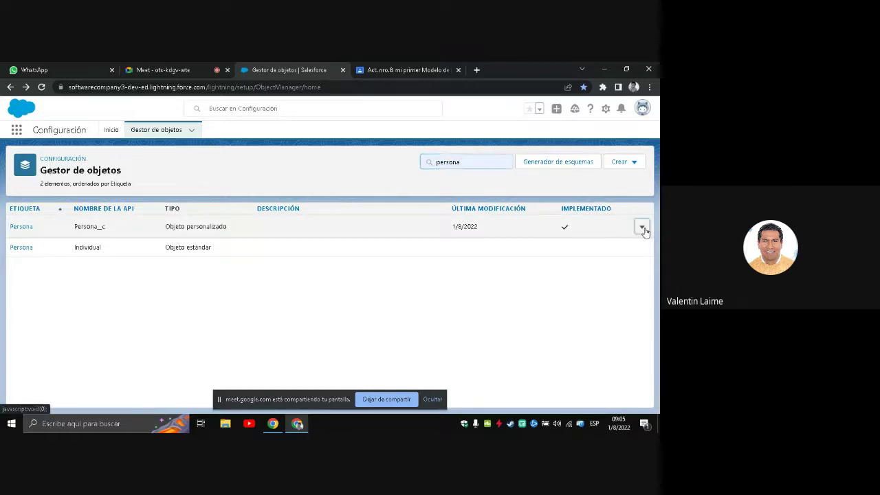
{"action": "left_click", "coordinate": [523, 285]}
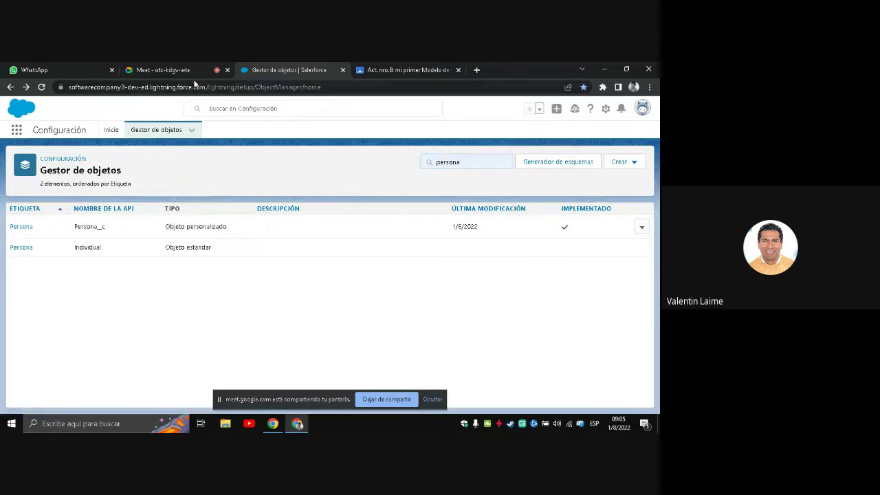
Open Schema Builder from the object list header
{"action": "left_click", "coordinate": [193, 133]}
{"action": "left_click", "coordinate": [166, 133]}
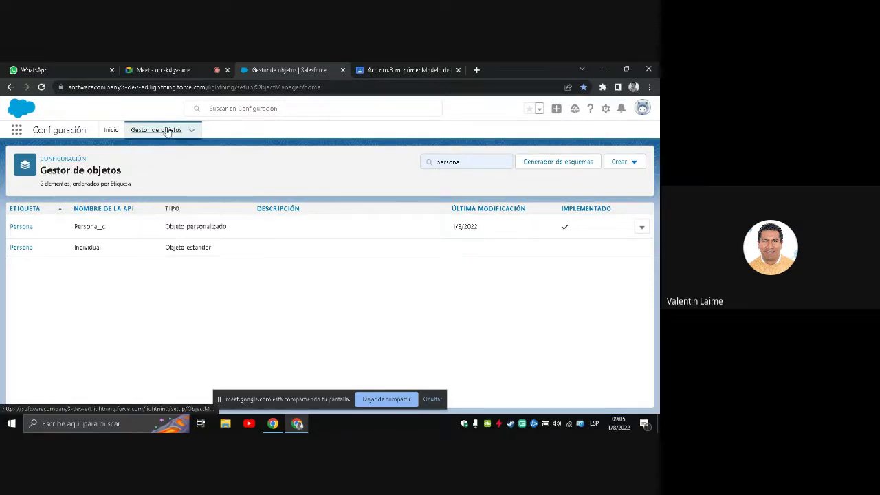
{"action": "left_click", "coordinate": [193, 131]}
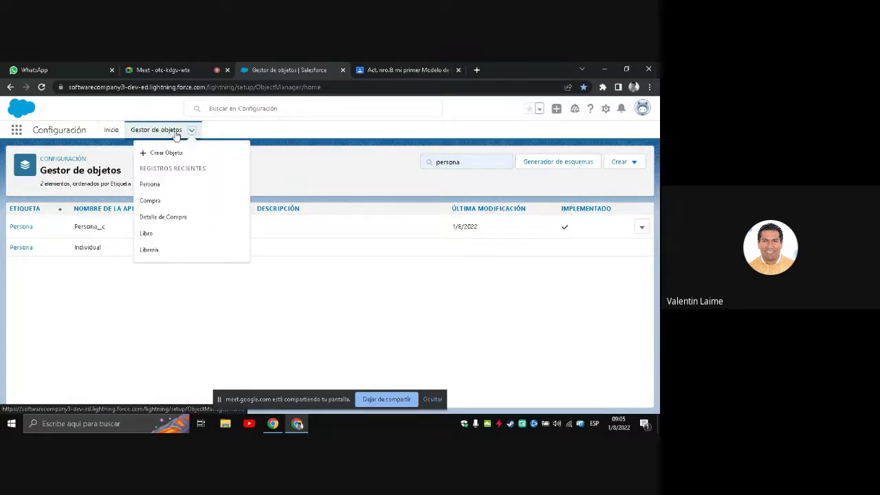
{"action": "left_click", "coordinate": [556, 164]}
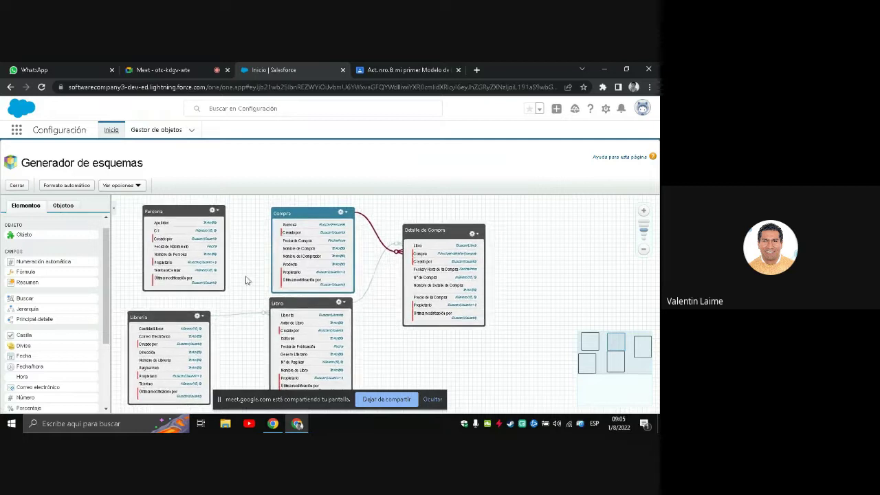
Nudge Librería right, filter the Objetos list by 'per', and uncheck the first Persona object
{"action": "left_click_drag", "start_coordinate": [168, 315], "coordinate": [182, 314]}
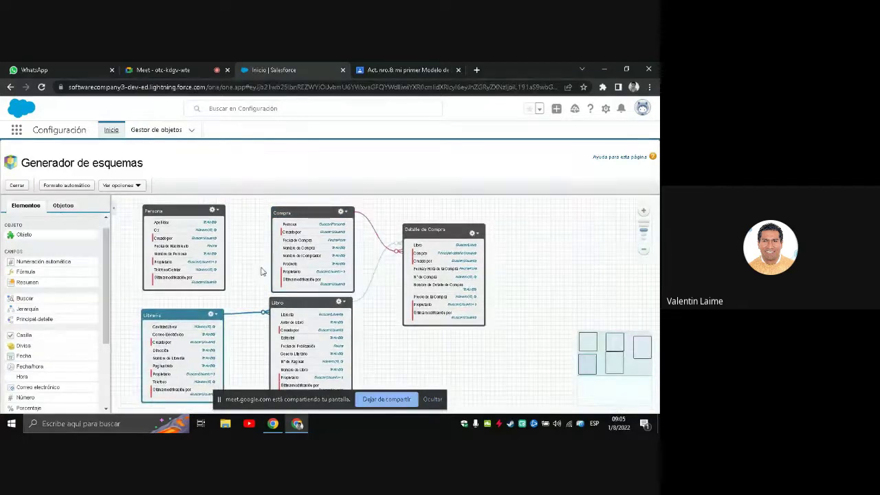
{"action": "left_click", "coordinate": [63, 205]}
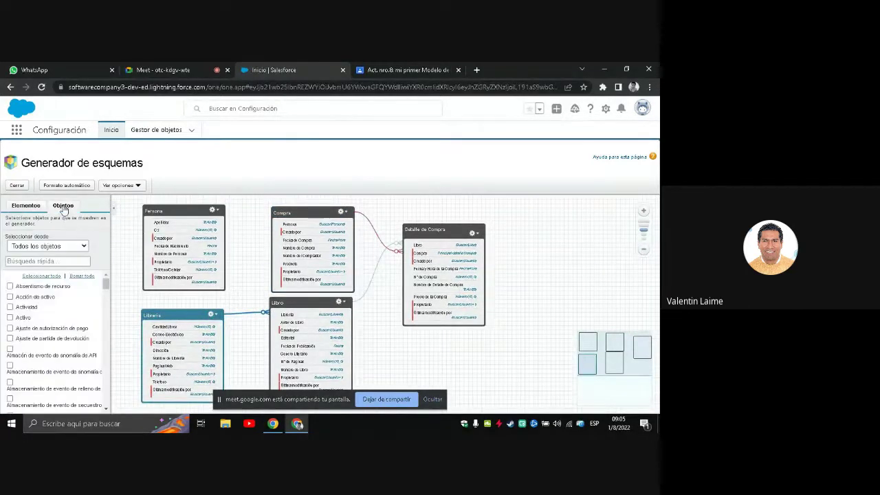
{"action": "left_click", "coordinate": [60, 262]}
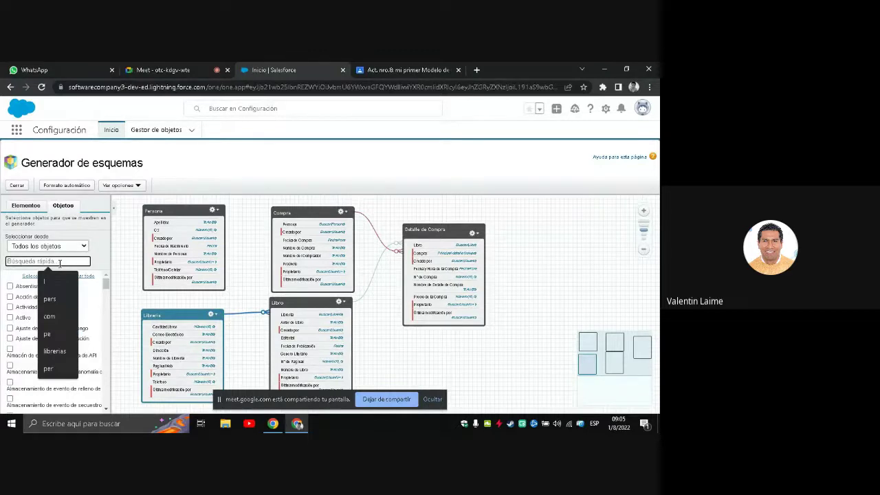
{"action": "type", "text": "per"}
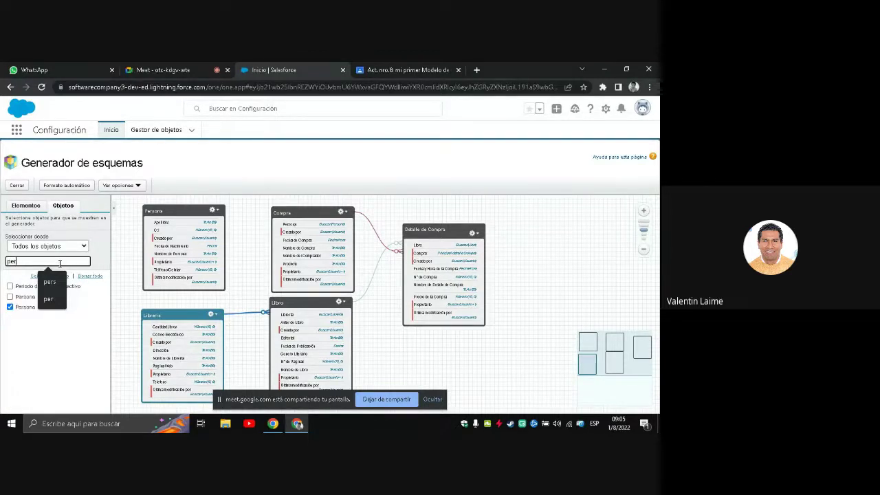
{"action": "left_click", "coordinate": [41, 350]}
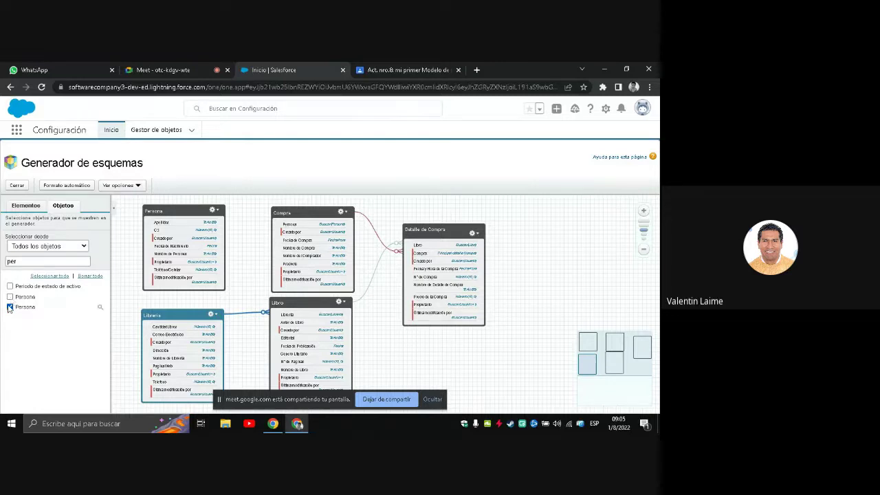
{"action": "left_click", "coordinate": [10, 307]}
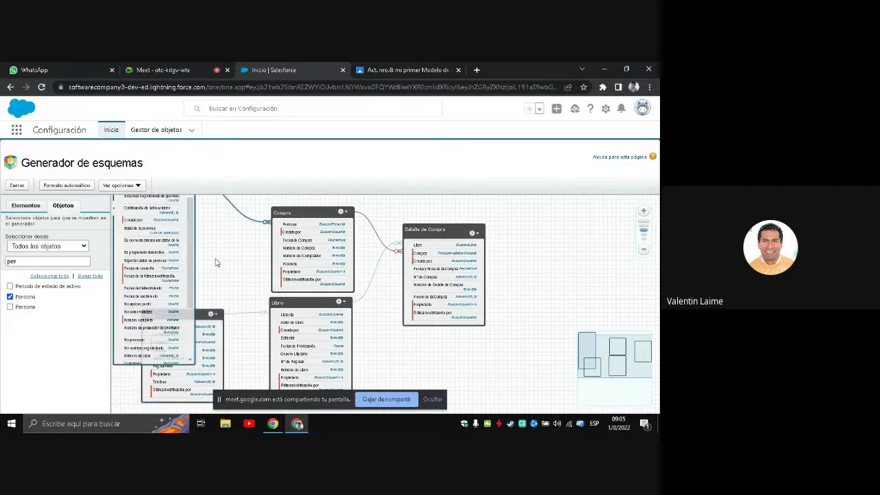
Drag the Persona box left off Librería and pull Compra in beside it
{"action": "mouse_move", "coordinate": [185, 220]}
{"action": "left_mouse_down"}
{"action": "mouse_move", "coordinate": [181, 211]}
{"action": "mouse_move", "coordinate": [196, 223]}
{"action": "left_mouse_up"}
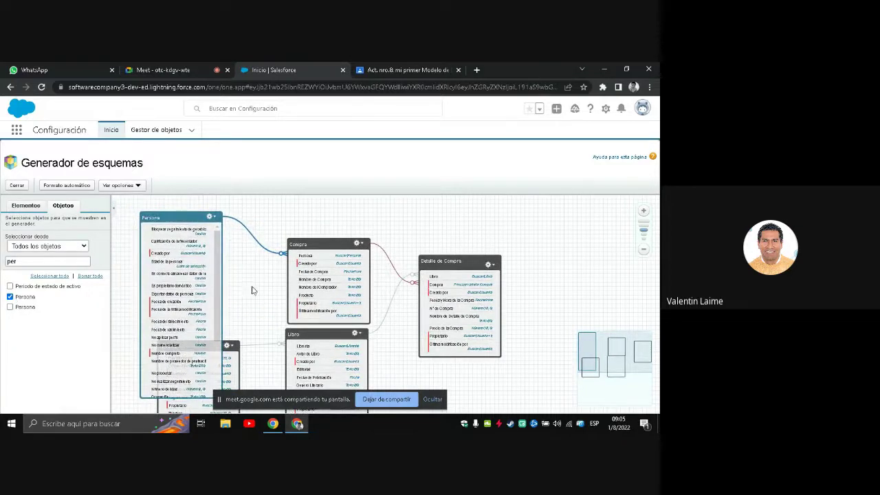
{"action": "left_click_drag", "start_coordinate": [252, 289], "coordinate": [247, 279]}
{"action": "scroll", "coordinate": [234, 291], "scroll_direction": "down", "scroll_amount": 2}
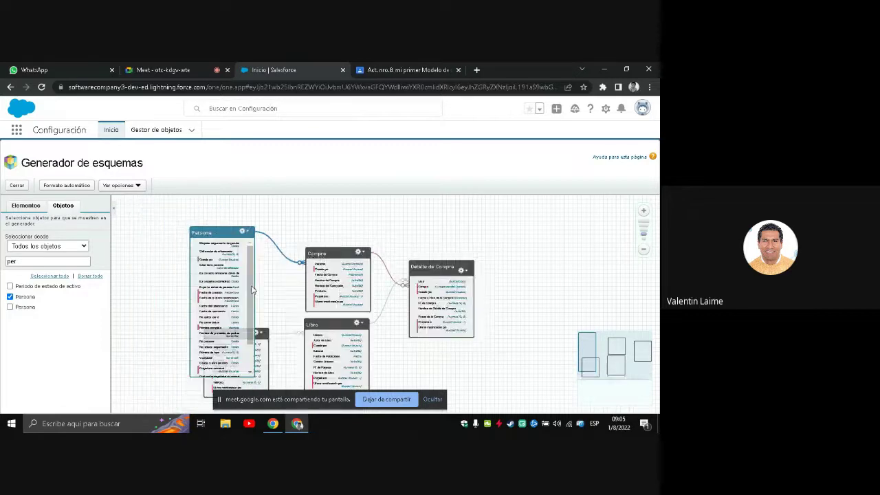
{"action": "left_click_drag", "start_coordinate": [213, 217], "coordinate": [158, 224]}
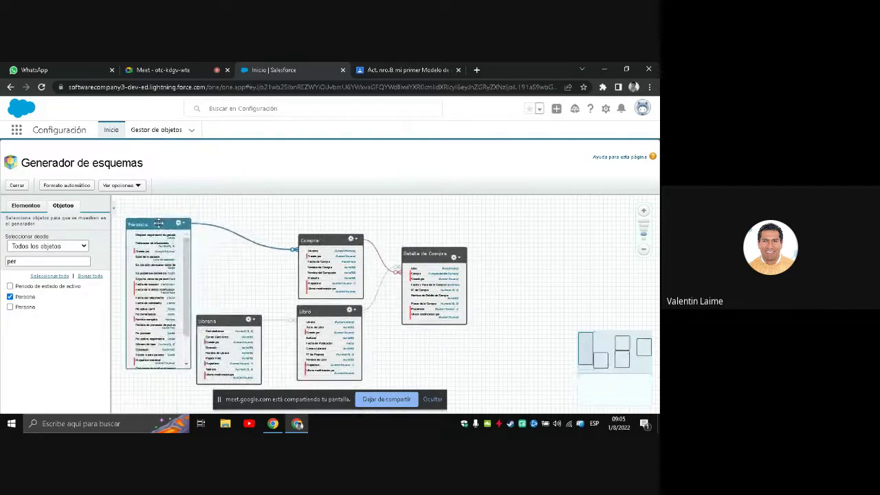
{"action": "scroll", "coordinate": [185, 345], "scroll_direction": "down", "scroll_amount": 3}
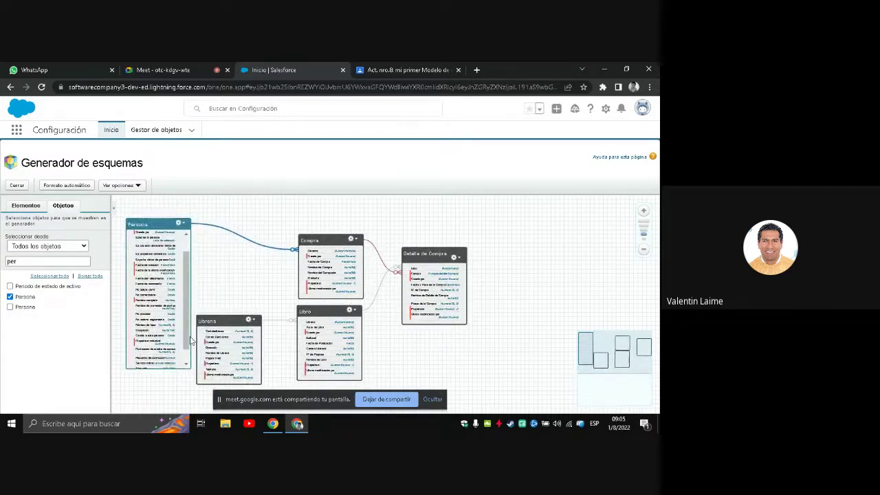
{"action": "scroll", "coordinate": [187, 344], "scroll_direction": "down", "scroll_amount": 2}
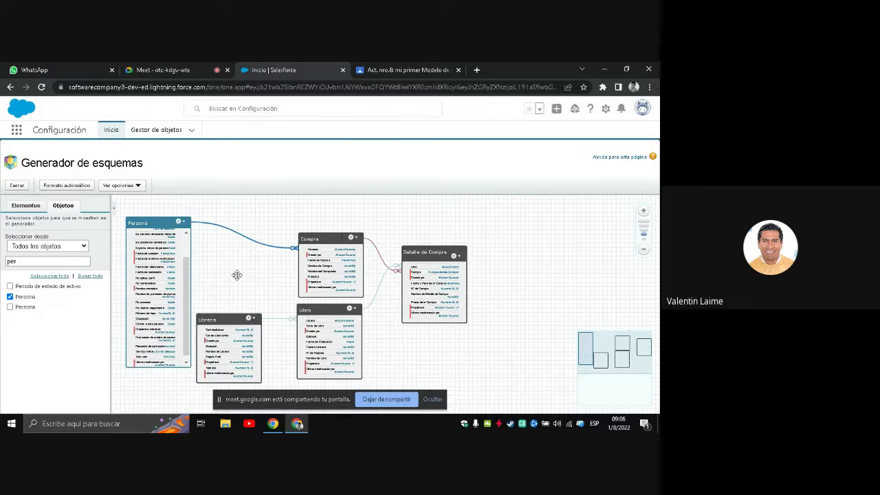
{"action": "left_click_drag", "start_coordinate": [326, 238], "coordinate": [282, 232]}
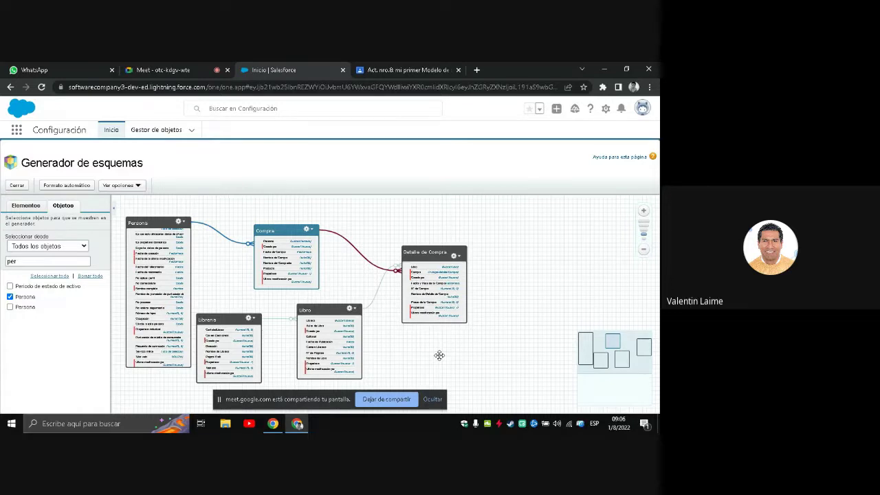
{"action": "scroll", "coordinate": [439, 356], "scroll_direction": "up", "scroll_amount": 2}
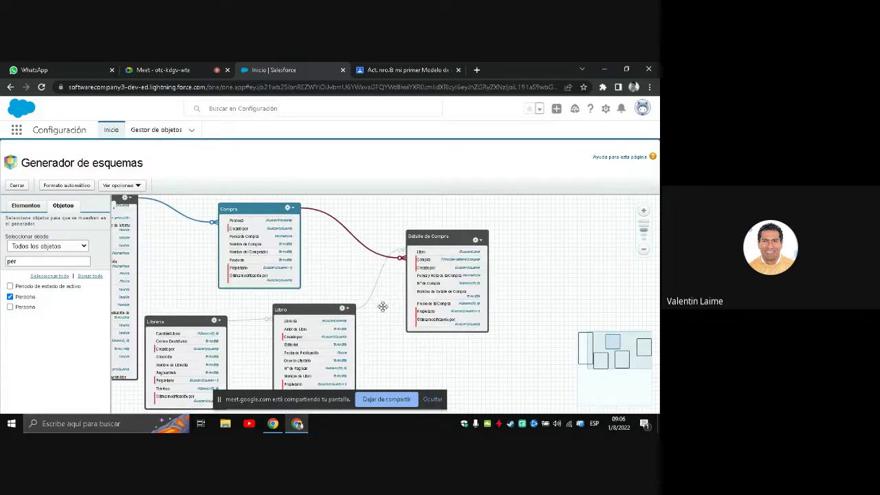
{"action": "scroll", "coordinate": [365, 273], "scroll_direction": "up", "scroll_amount": 2}
{"action": "scroll", "coordinate": [369, 273], "scroll_direction": "down", "scroll_amount": 1}
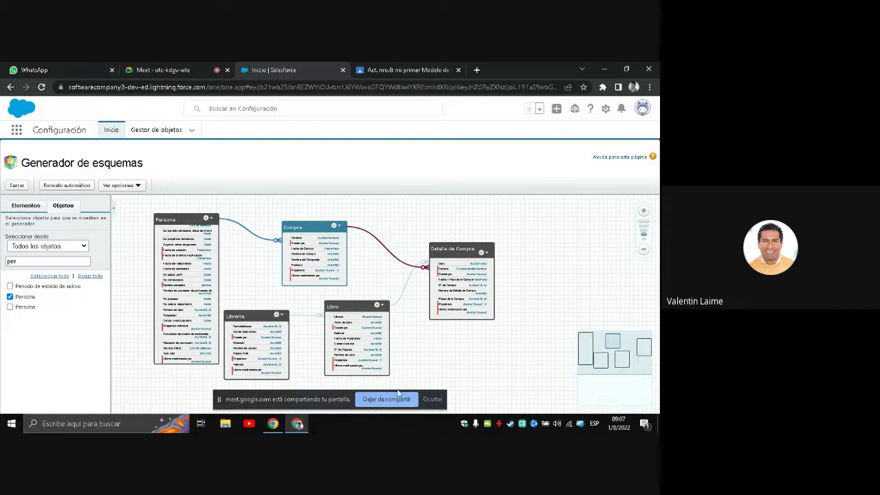
{"action": "left_click_drag", "start_coordinate": [401, 375], "coordinate": [390, 376]}
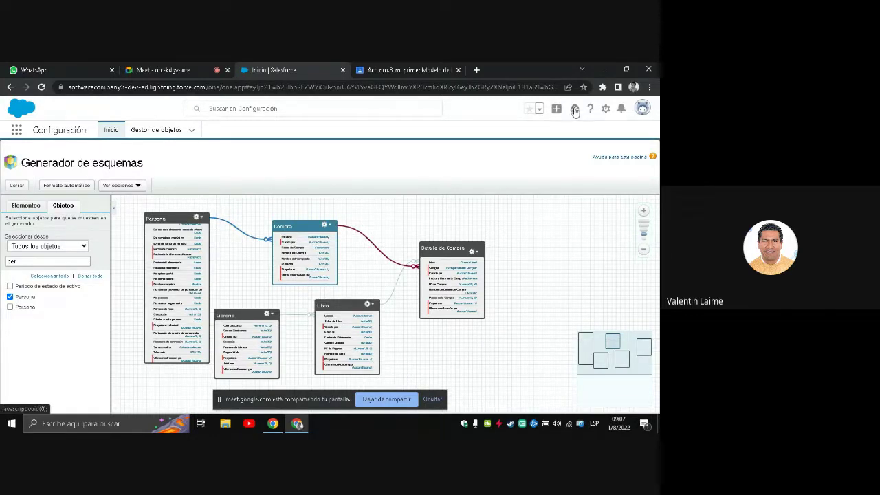
Open Setup (Configuración) from the gear menu in a new tab
{"action": "left_click", "coordinate": [607, 110]}
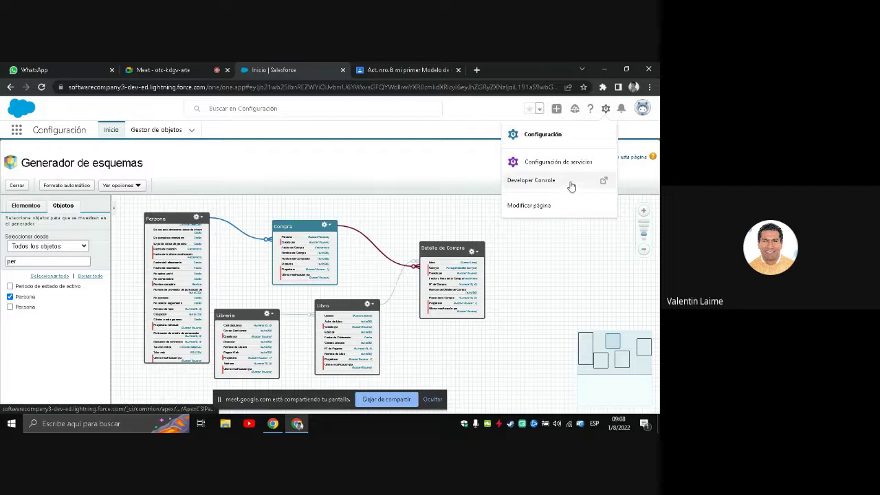
{"action": "left_click", "coordinate": [554, 136]}
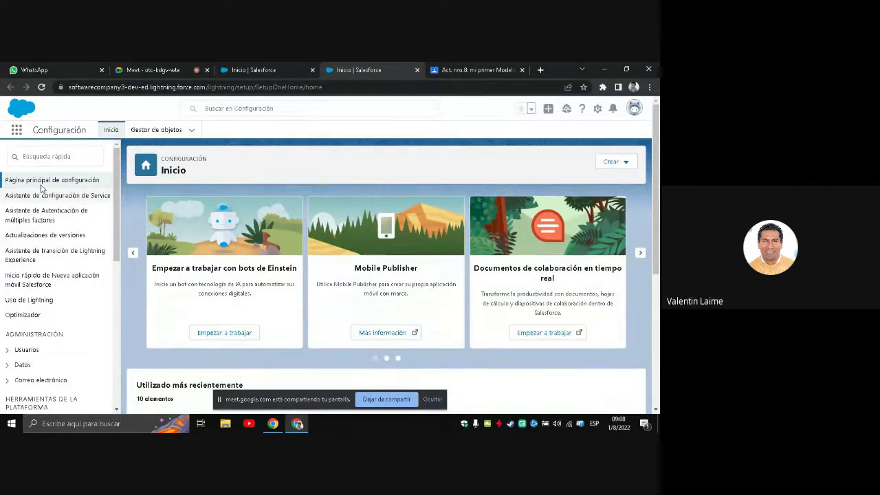
Search the Setup quick find for 'aplicacion'
{"action": "left_click", "coordinate": [43, 156]}
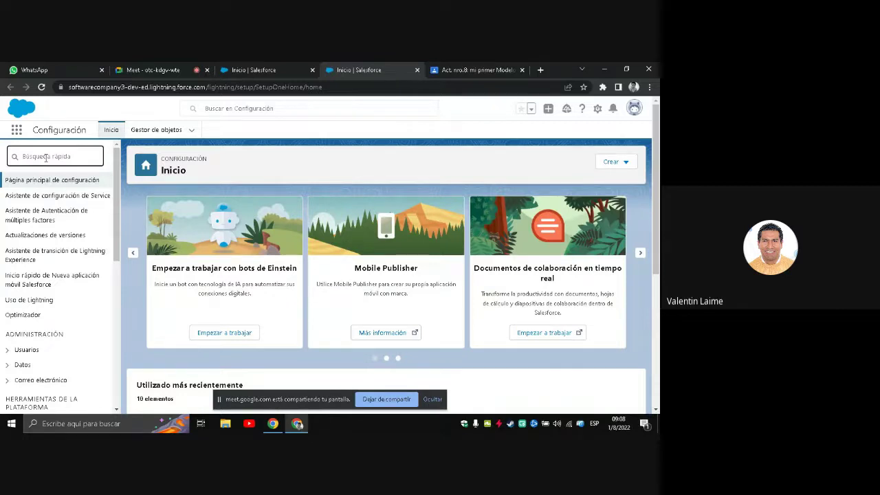
{"action": "type", "text": "app"}
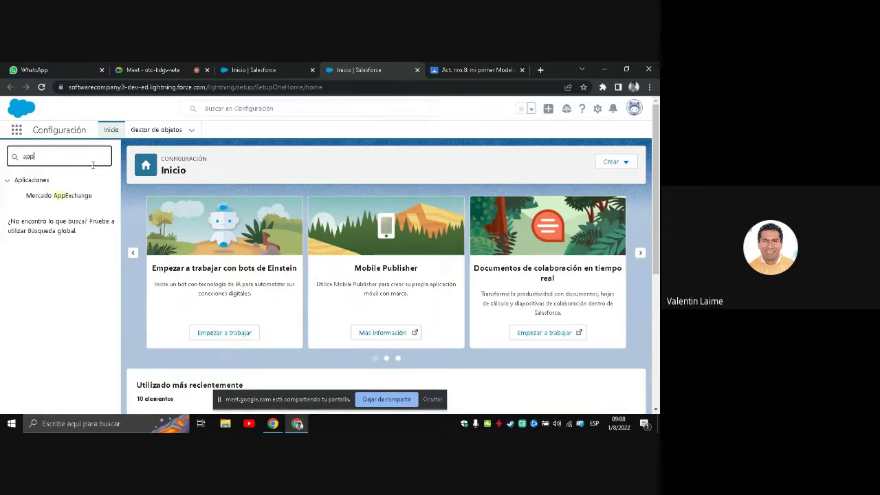
{"action": "key", "text": "BackSpace"}
{"action": "type", "text": "lica"}
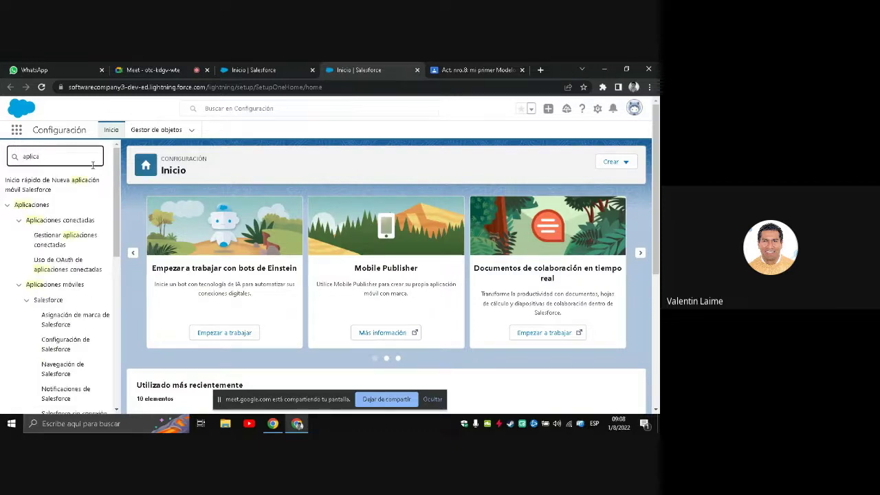
{"action": "type", "text": "cio"}
{"action": "key", "text": "BackSpace"}
{"action": "key", "text": "BackSpace"}
{"action": "key", "text": "BackSpace"}
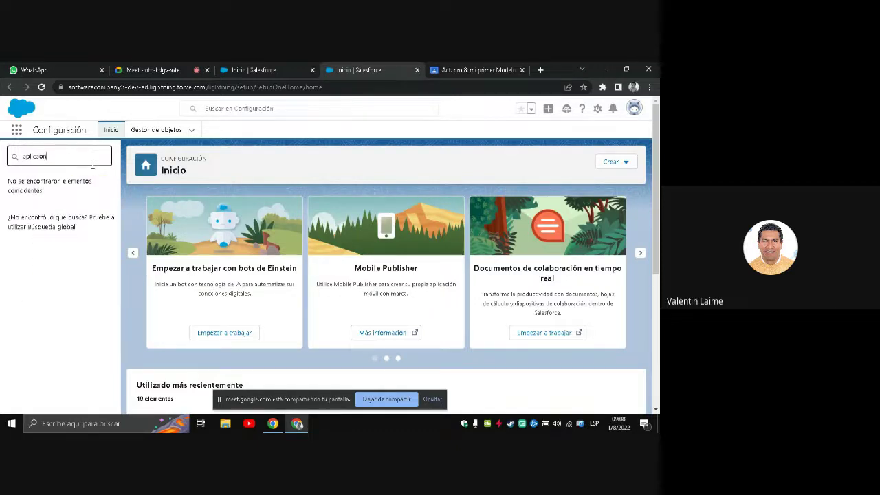
{"action": "type", "text": "cio"}
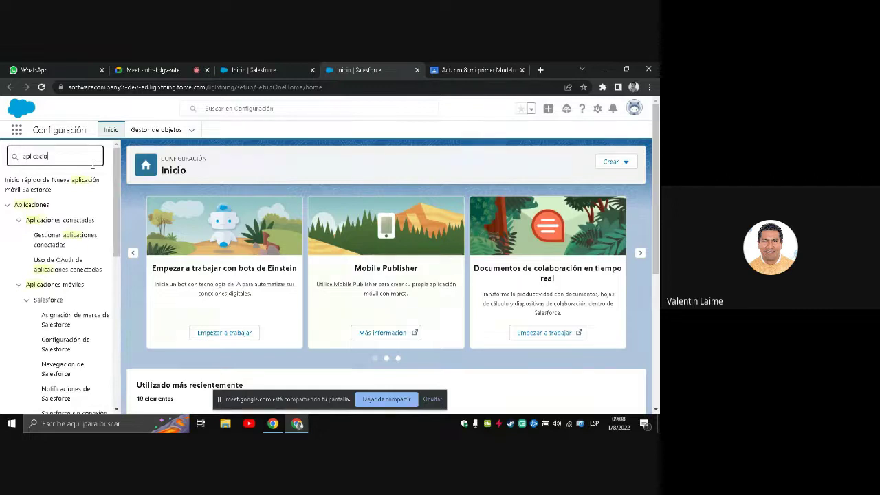
{"action": "type", "text": "n"}
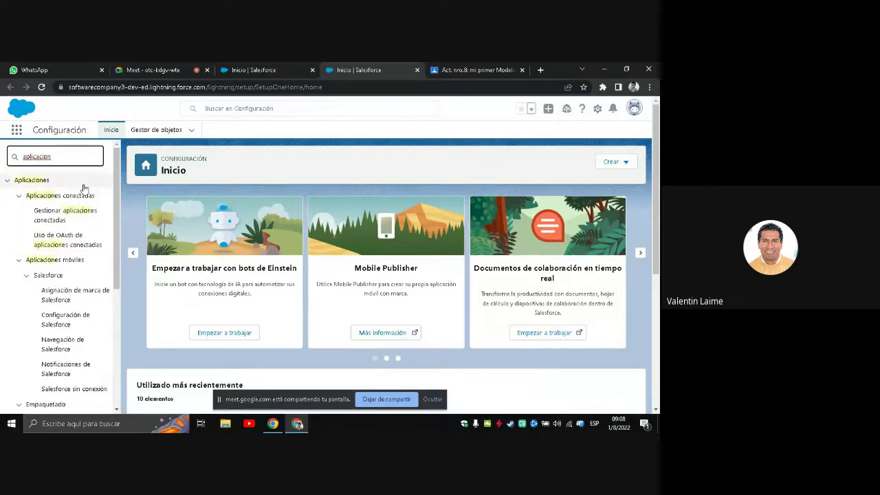
{"action": "left_click", "coordinate": [598, 109]}
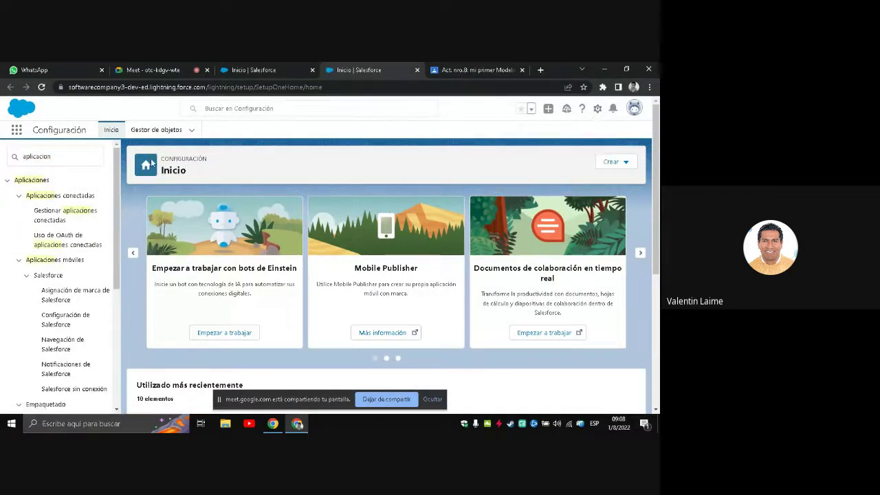
Shorten the search to 'apli' and open Gestionar aplicaciones conectadas
{"action": "left_click", "coordinate": [67, 156]}
{"action": "key", "text": "BackSpace"}
{"action": "key", "text": "BackSpace"}
{"action": "key", "text": "BackSpace"}
{"action": "key", "text": "BackSpace"}
{"action": "key", "text": "BackSpace"}
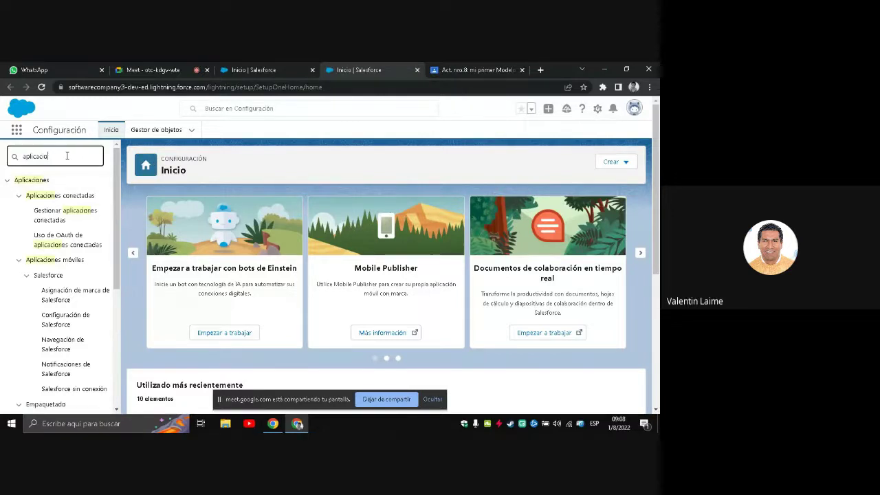
{"action": "key", "text": "BackSpace"}
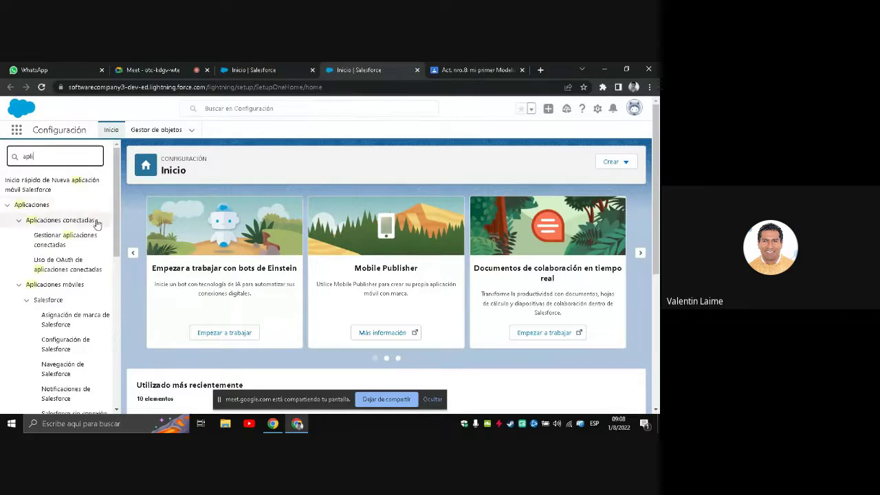
{"action": "scroll", "coordinate": [96, 221], "scroll_direction": "down", "scroll_amount": 1}
{"action": "scroll", "coordinate": [88, 220], "scroll_direction": "up", "scroll_amount": 1}
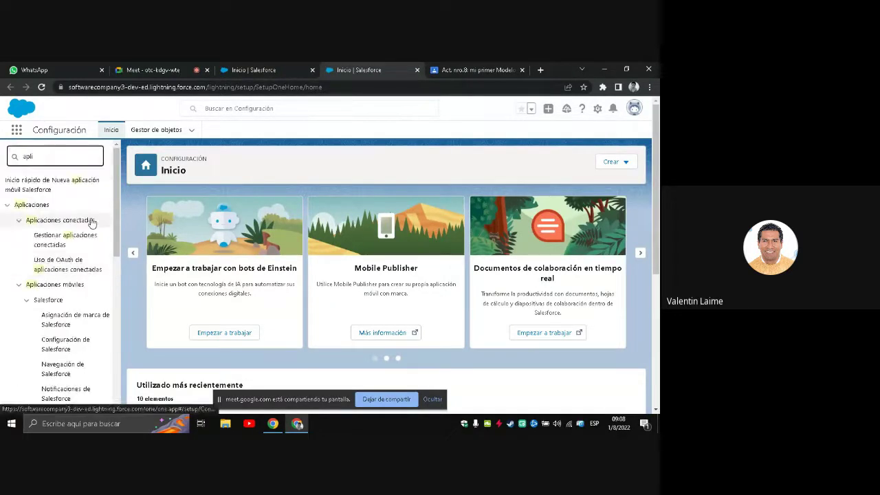
{"action": "scroll", "coordinate": [80, 216], "scroll_direction": "down", "scroll_amount": 1}
{"action": "scroll", "coordinate": [81, 216], "scroll_direction": "down", "scroll_amount": 2}
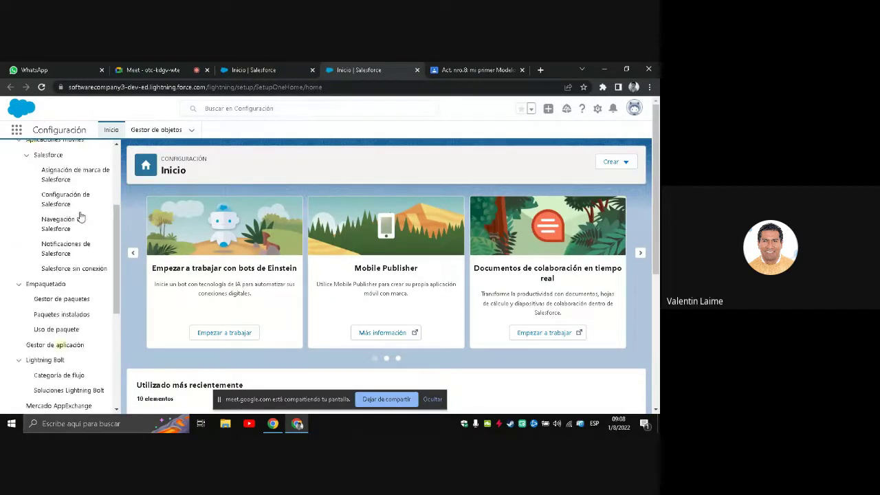
{"action": "scroll", "coordinate": [81, 217], "scroll_direction": "down", "scroll_amount": 5}
{"action": "scroll", "coordinate": [81, 217], "scroll_direction": "up", "scroll_amount": 8}
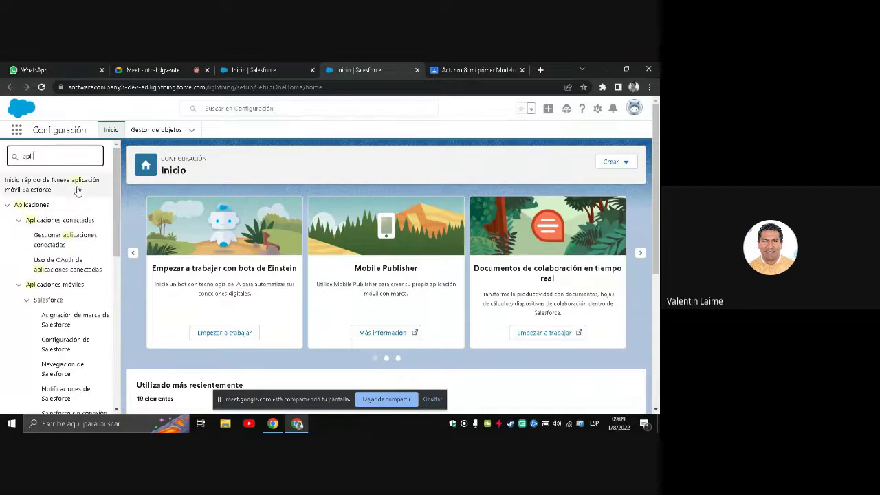
{"action": "scroll", "coordinate": [72, 222], "scroll_direction": "down", "scroll_amount": 1}
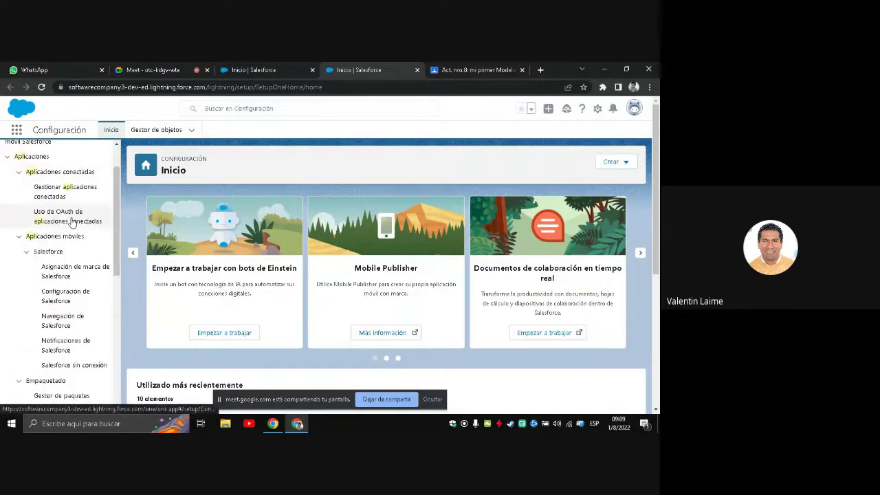
{"action": "left_click", "coordinate": [63, 192]}
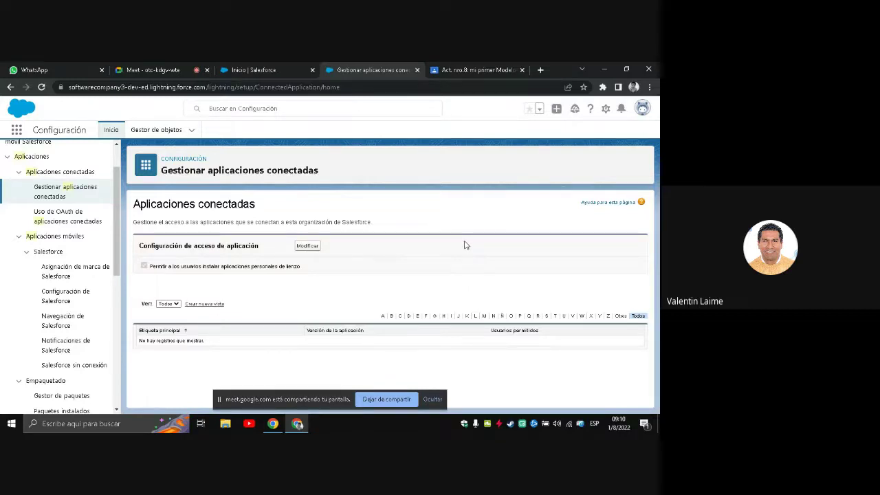
Open the user profile menu over the empty connected apps page
{"action": "left_click", "coordinate": [643, 110]}
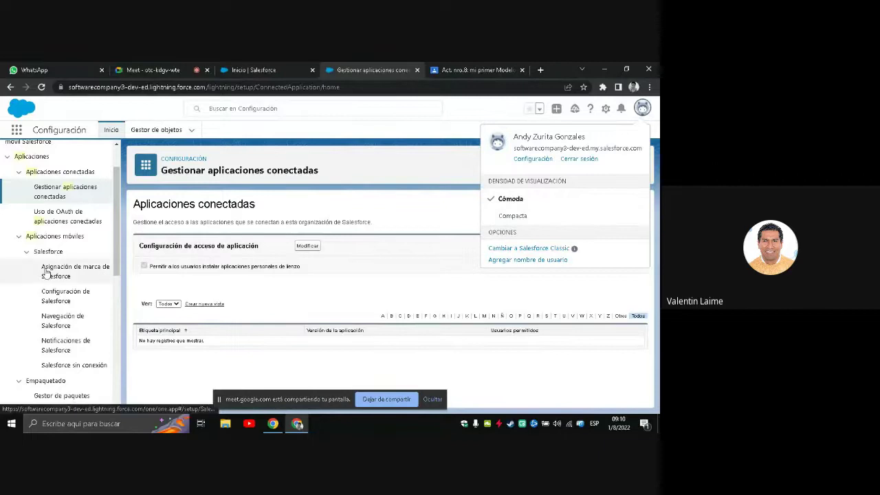
{"action": "scroll", "coordinate": [74, 272], "scroll_direction": "up", "scroll_amount": 1}
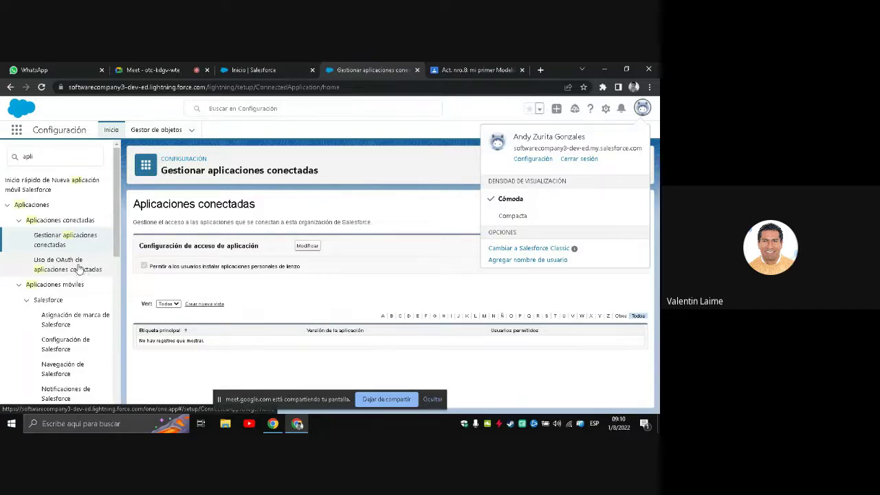
Change the personal language under Idioma y zona horaria from Español to English and save
{"action": "left_click", "coordinate": [527, 160]}
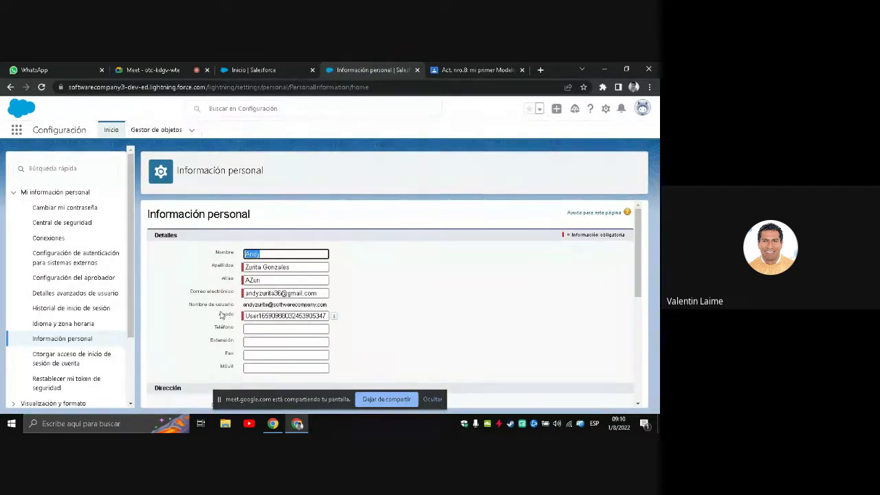
{"action": "left_click", "coordinate": [62, 324]}
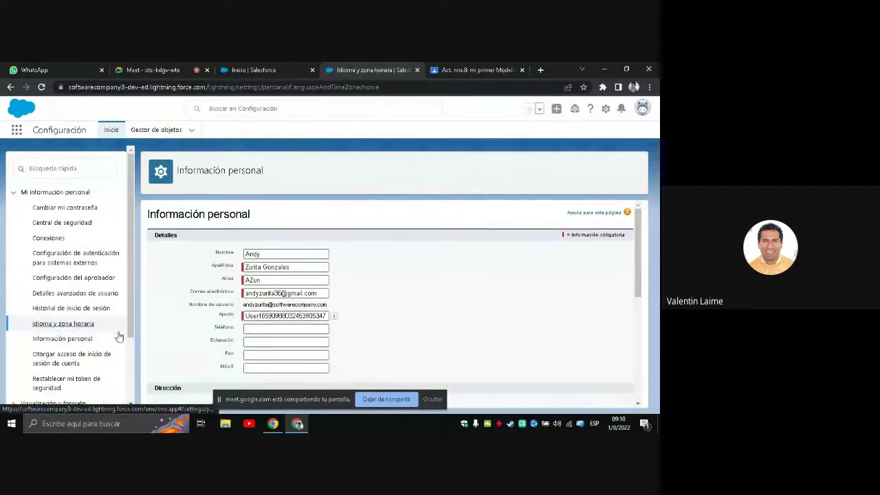
{"action": "left_click", "coordinate": [248, 287]}
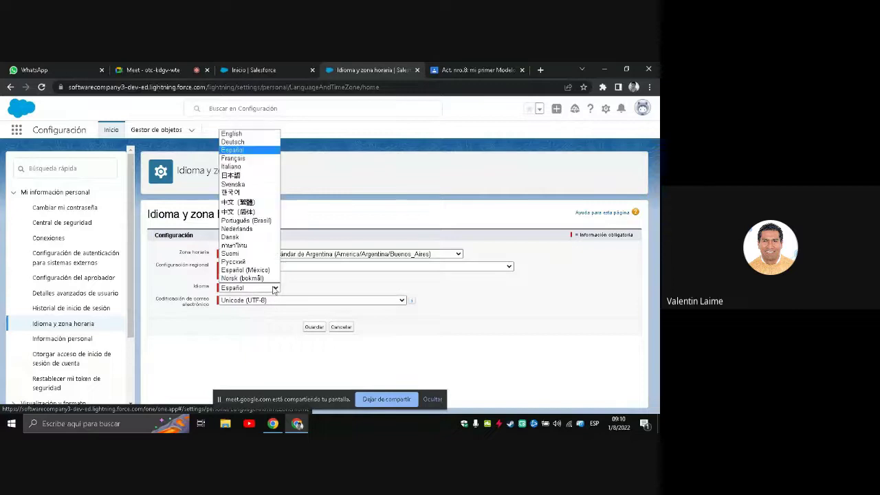
{"action": "left_click", "coordinate": [245, 133]}
{"action": "left_click", "coordinate": [315, 328]}
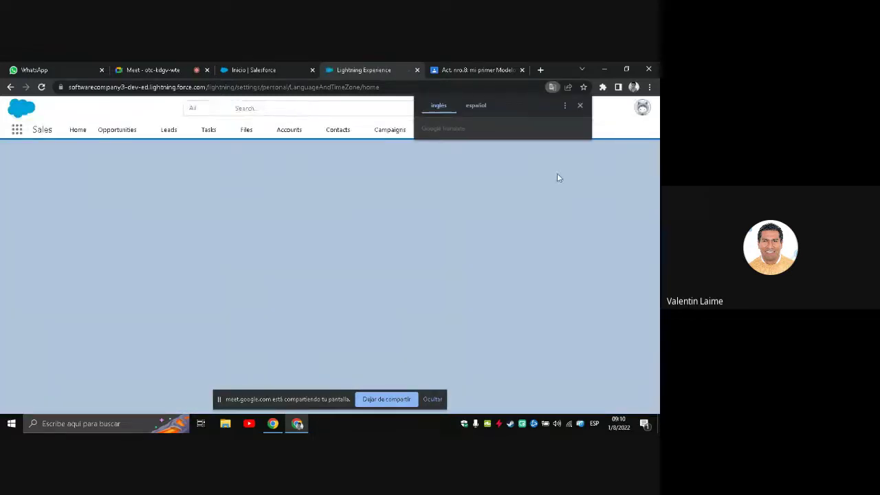
Dismiss the Translate offer, open Setup from the gear menu, and search Quick Find for 'app'
{"action": "left_click", "coordinate": [580, 105]}
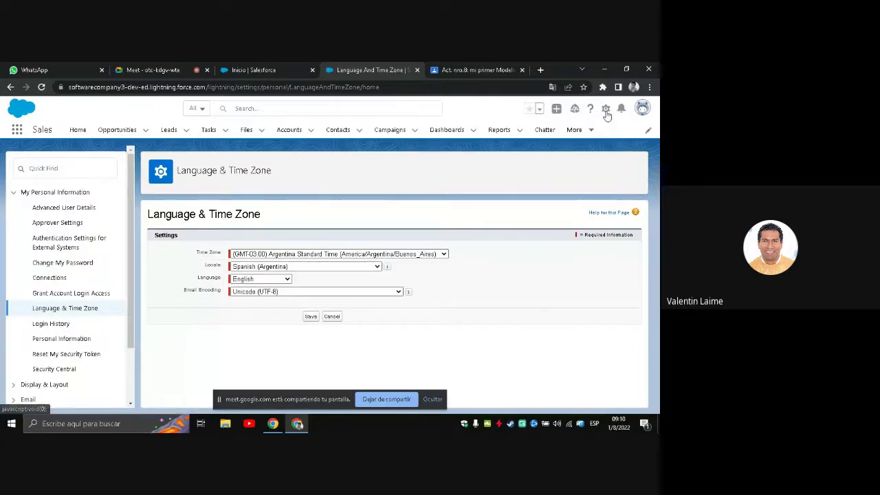
{"action": "left_click", "coordinate": [606, 110]}
{"action": "left_click", "coordinate": [566, 136]}
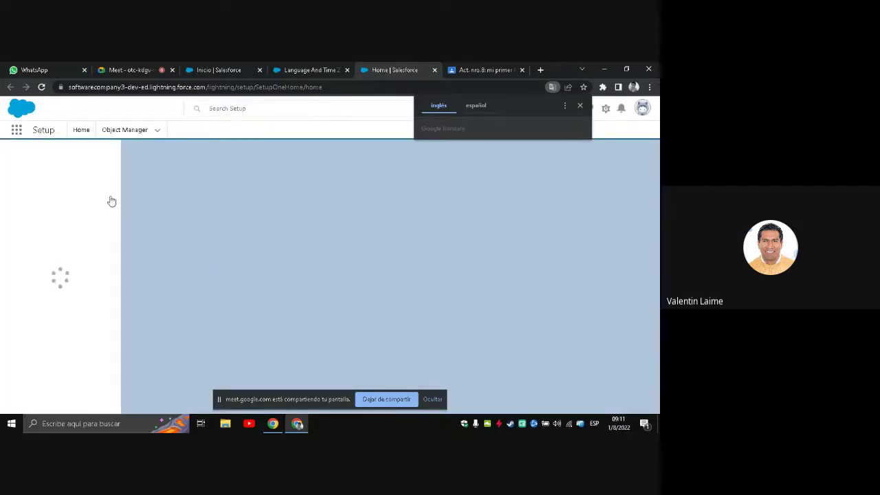
{"action": "left_click", "coordinate": [60, 157]}
{"action": "type", "text": "a"}
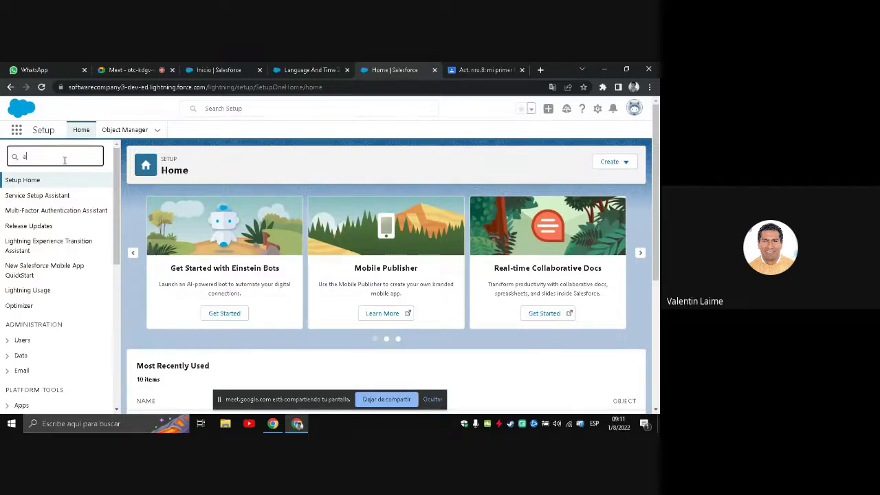
{"action": "type", "text": "pp"}
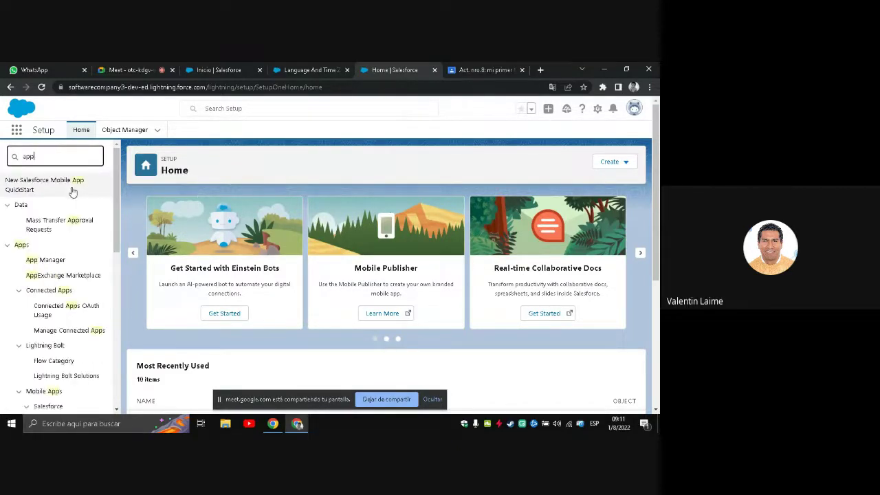
Open App Manager under Apps and begin a New Lightning App
{"action": "left_click", "coordinate": [55, 263]}
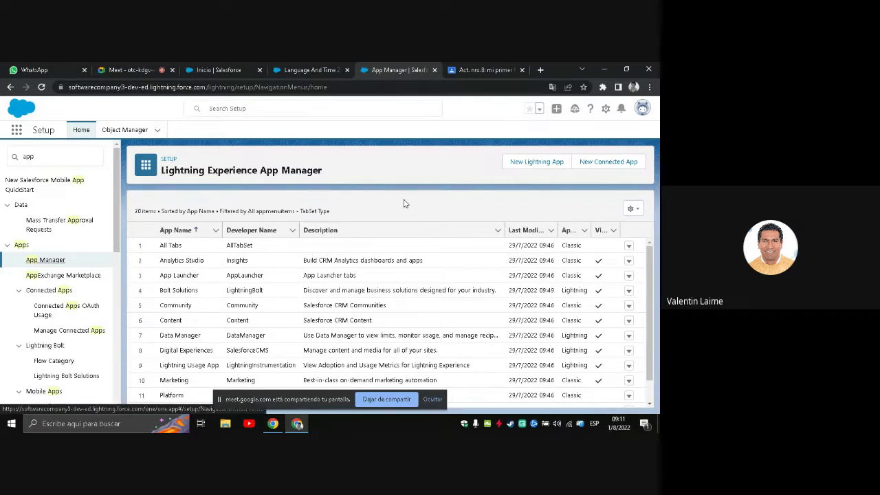
{"action": "left_click", "coordinate": [541, 163]}
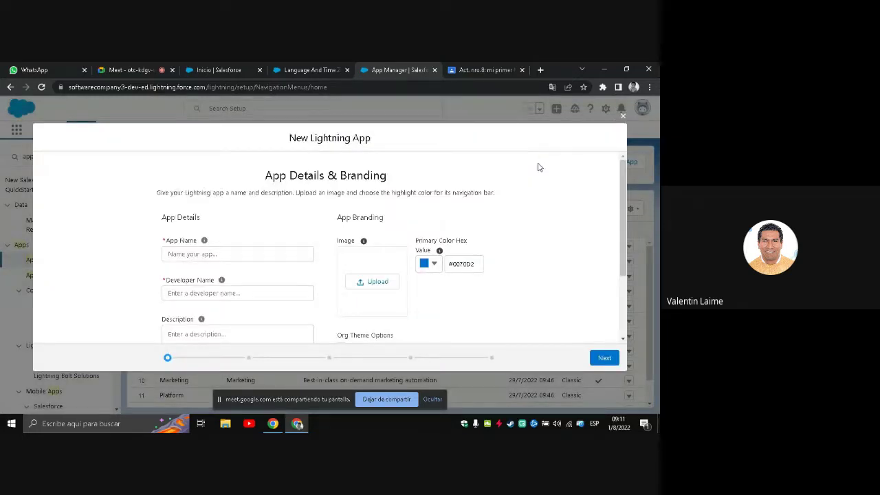
Name the new app 'Mi Libreria' so its Developer Name auto-fills as Mi_Libreria
{"action": "left_click", "coordinate": [286, 250]}
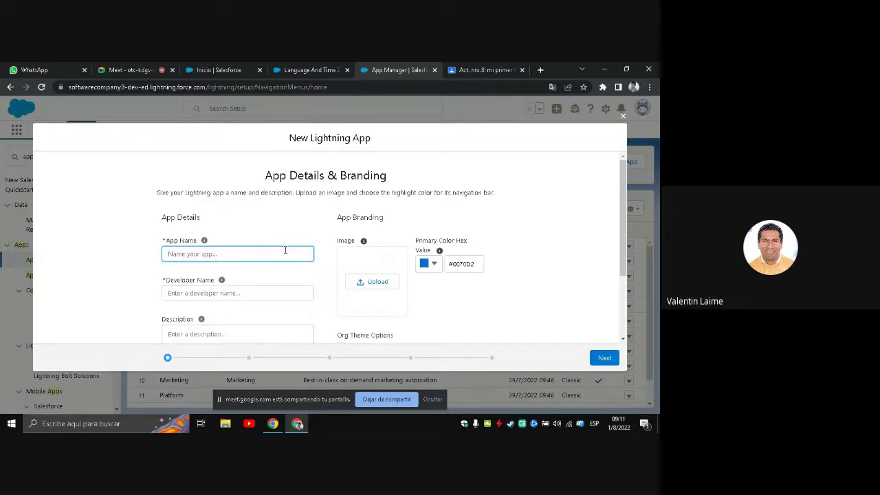
{"action": "type", "text": "Mi Libreria"}
{"action": "left_click", "coordinate": [242, 293]}
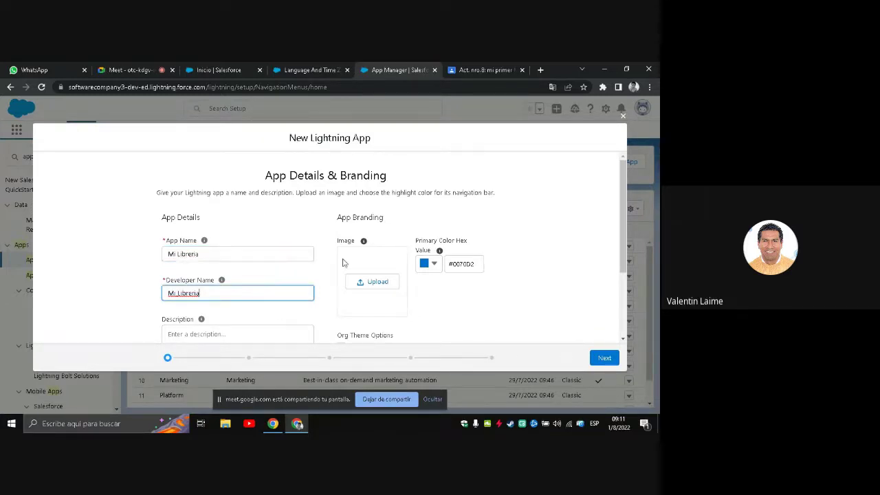
{"action": "left_click", "coordinate": [249, 337]}
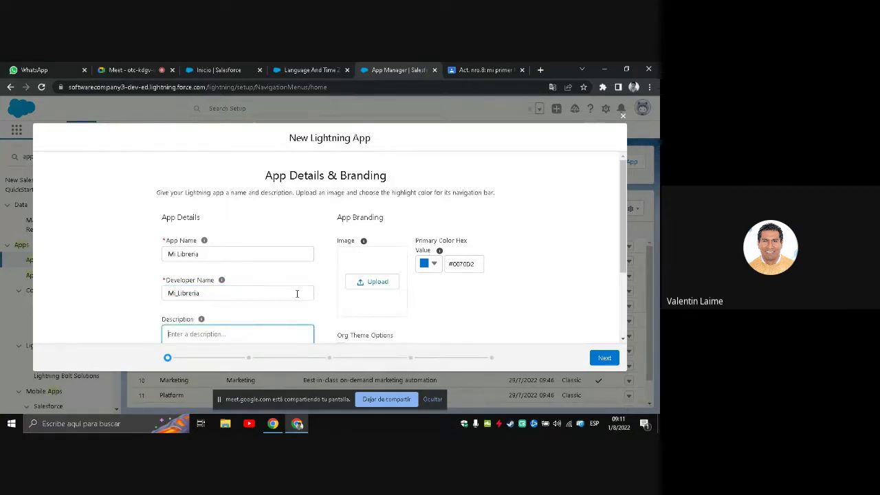
{"action": "mouse_move", "coordinate": [204, 242]}
{"action": "mouse_move", "coordinate": [365, 242]}
{"action": "mouse_move", "coordinate": [202, 320]}
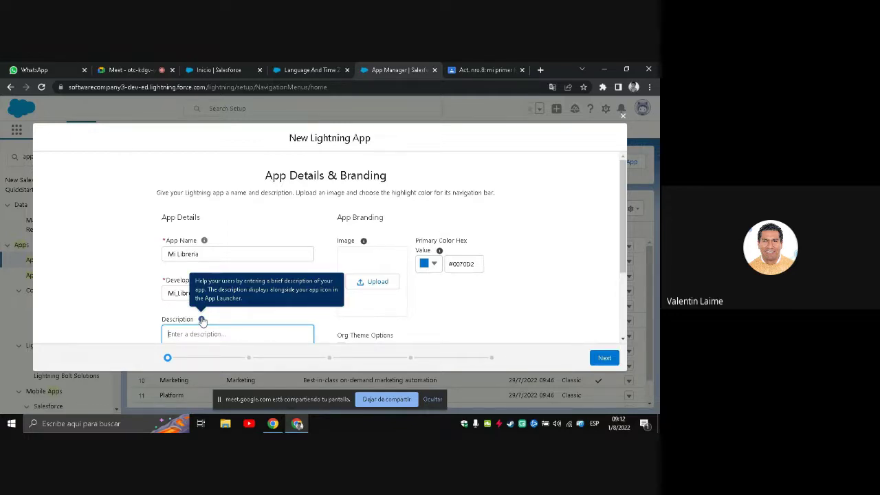
{"action": "scroll", "coordinate": [281, 320], "scroll_direction": "down", "scroll_amount": 1}
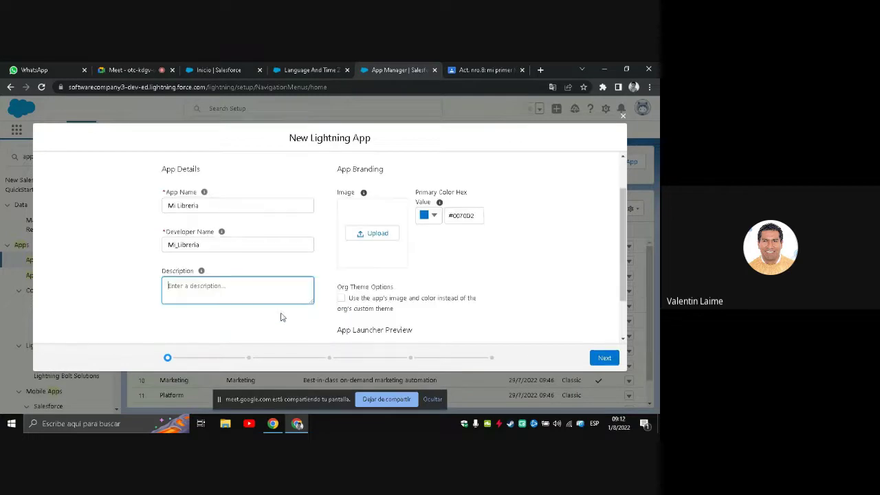
Leave the description empty and set the app's primary colour to red #EA1010
{"action": "left_click", "coordinate": [330, 272]}
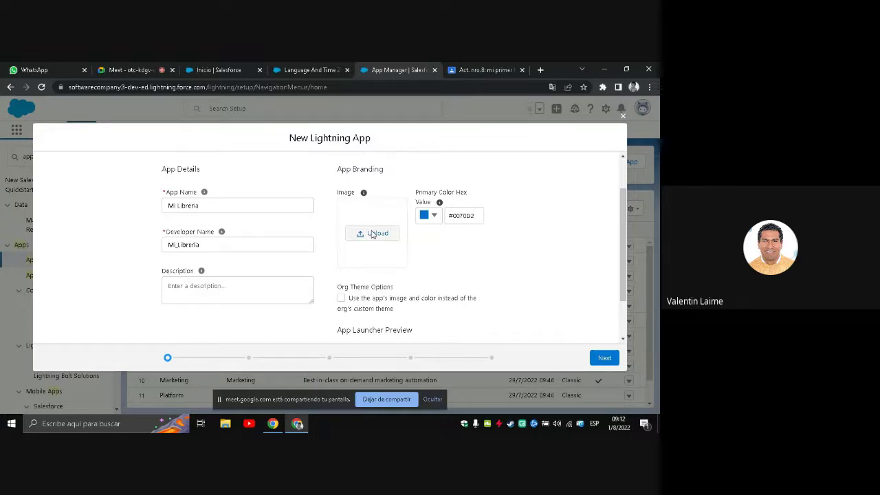
{"action": "mouse_move", "coordinate": [365, 193]}
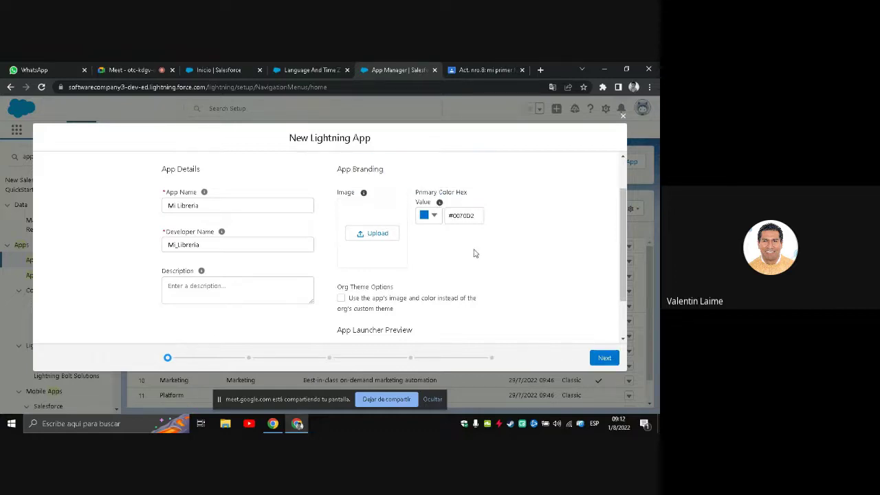
{"action": "left_click", "coordinate": [433, 215]}
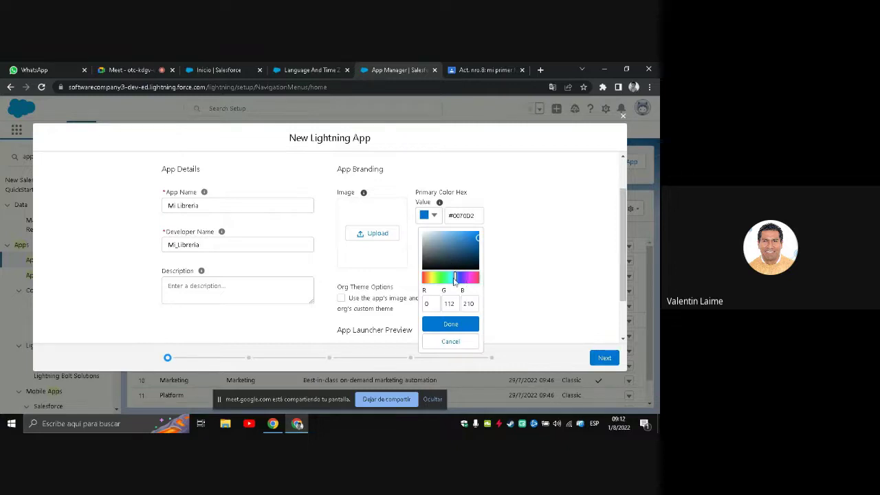
{"action": "left_click_drag", "start_coordinate": [456, 278], "coordinate": [481, 281]}
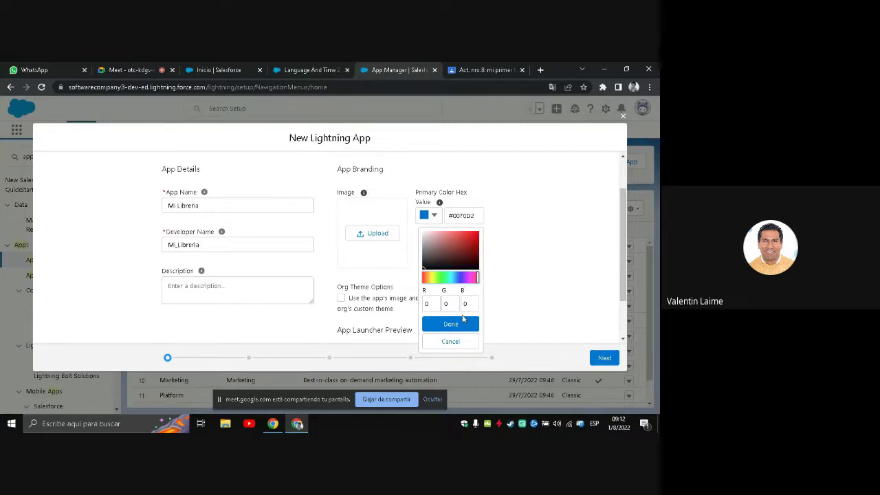
{"action": "left_click", "coordinate": [458, 329]}
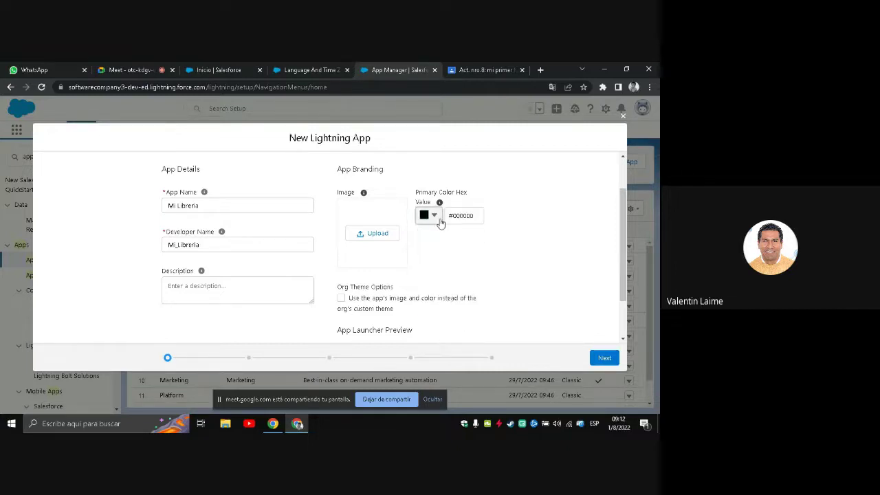
{"action": "left_click", "coordinate": [434, 216]}
{"action": "left_click", "coordinate": [475, 237]}
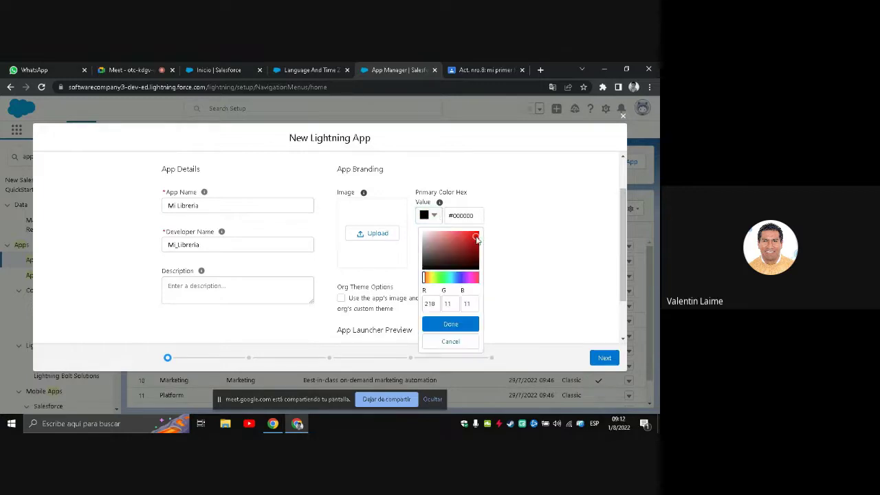
{"action": "left_click_drag", "start_coordinate": [476, 237], "coordinate": [476, 237]}
{"action": "left_click", "coordinate": [454, 326]}
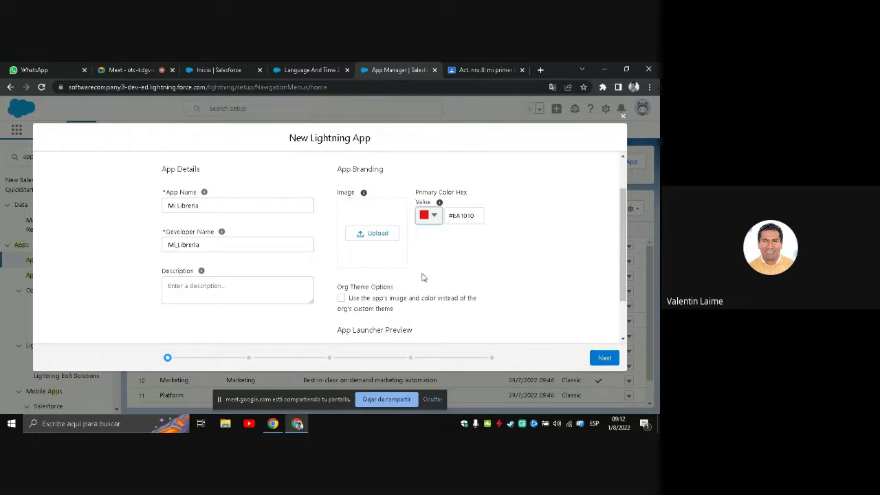
Advance the New Lightning App wizard to the App Options step
{"action": "scroll", "coordinate": [420, 274], "scroll_direction": "down", "scroll_amount": 1}
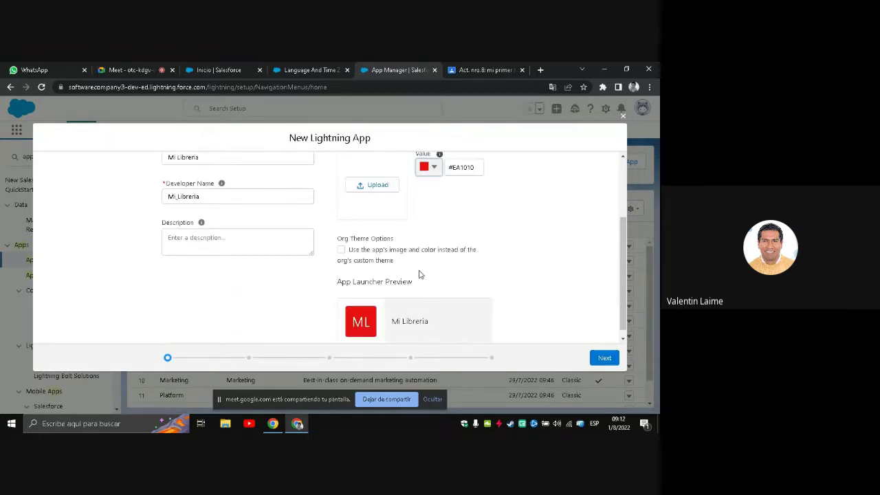
{"action": "scroll", "coordinate": [413, 253], "scroll_direction": "up", "scroll_amount": 1}
{"action": "scroll", "coordinate": [489, 270], "scroll_direction": "down", "scroll_amount": 2}
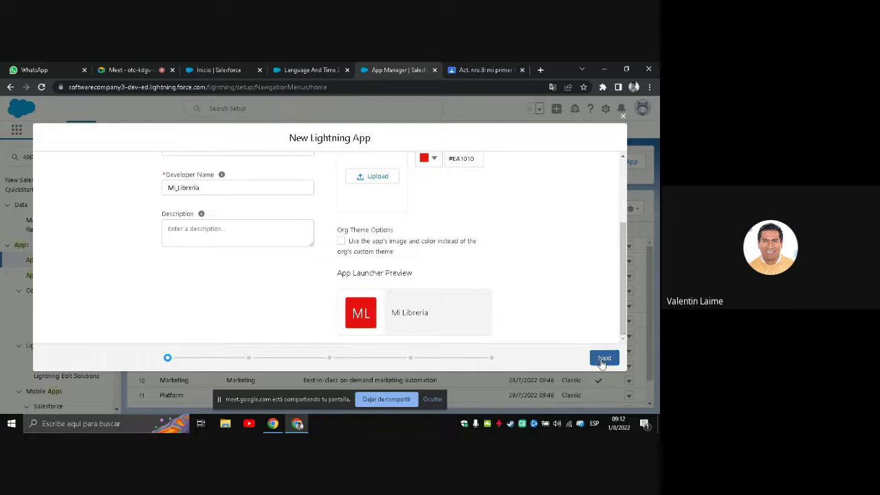
{"action": "left_click", "coordinate": [603, 358]}
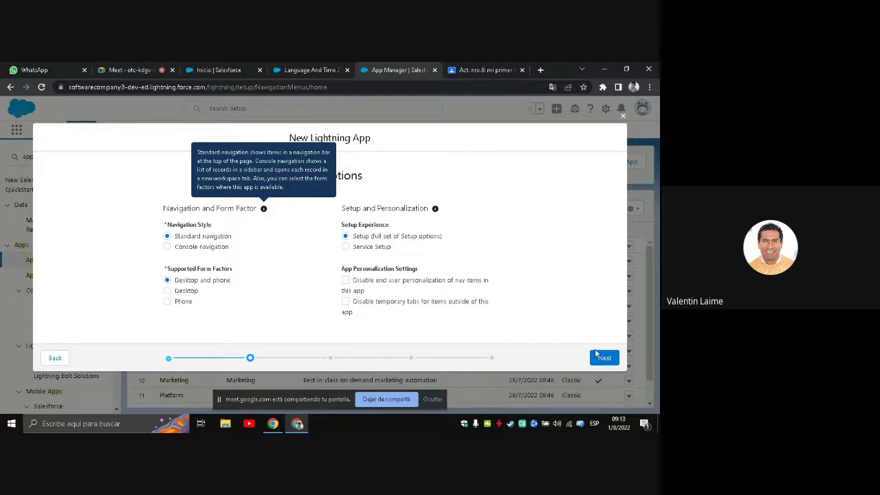
Keep the default App Options and Utility Items, moving on to Navigation Items
{"action": "left_click", "coordinate": [599, 354]}
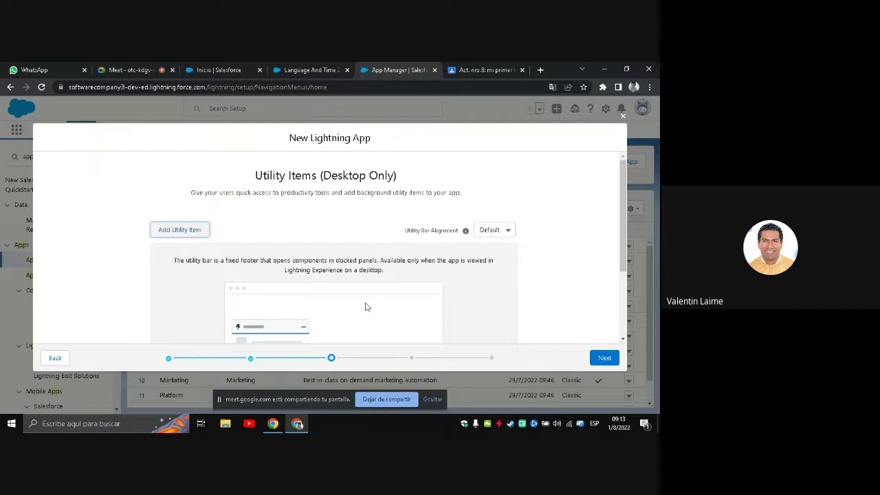
{"action": "scroll", "coordinate": [358, 300], "scroll_direction": "down", "scroll_amount": 2}
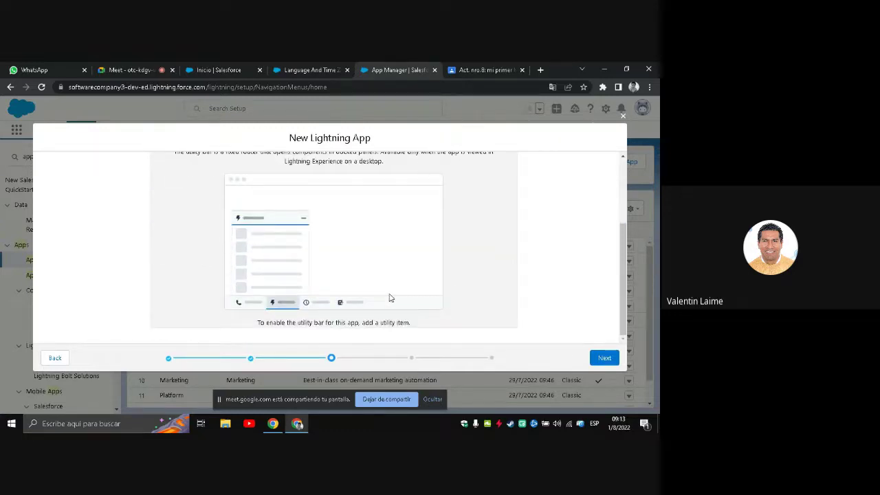
{"action": "left_click", "coordinate": [605, 358]}
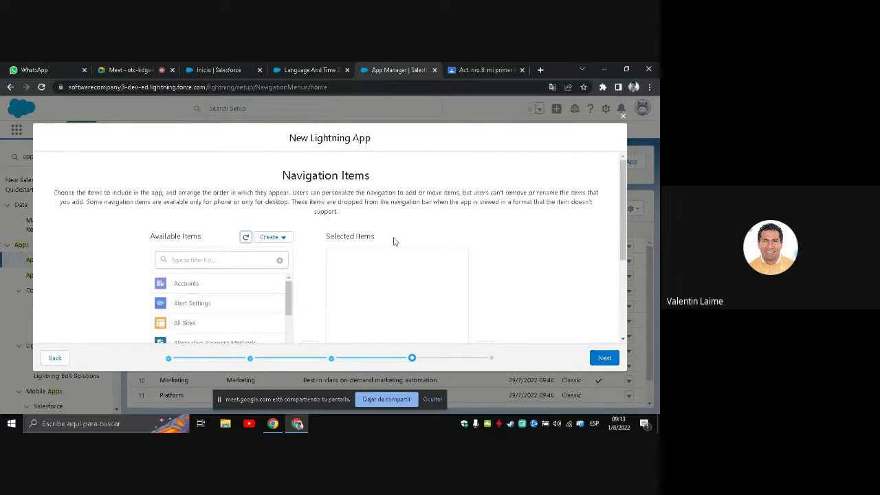
Filter the available navigation items for 'person'
{"action": "scroll", "coordinate": [396, 239], "scroll_direction": "down", "scroll_amount": 1}
{"action": "scroll", "coordinate": [402, 235], "scroll_direction": "down", "scroll_amount": 2}
{"action": "scroll", "coordinate": [403, 235], "scroll_direction": "up", "scroll_amount": 3}
{"action": "left_click", "coordinate": [248, 261]}
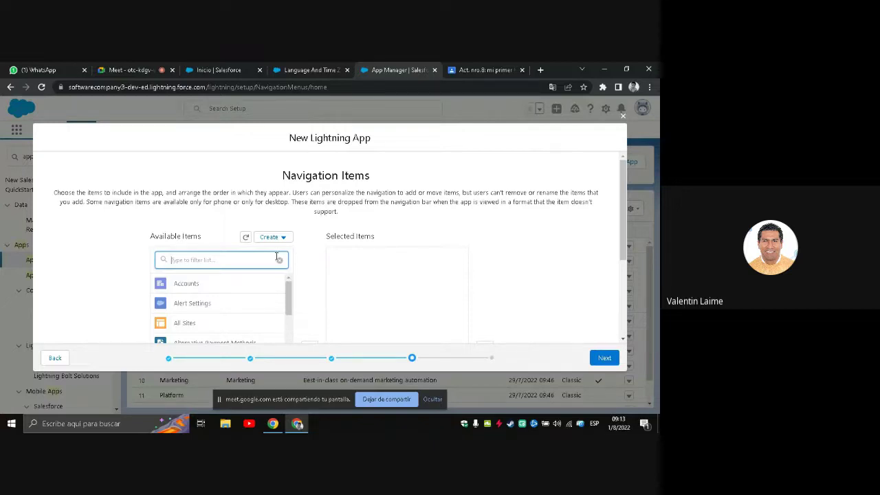
{"action": "type", "text": "pers"}
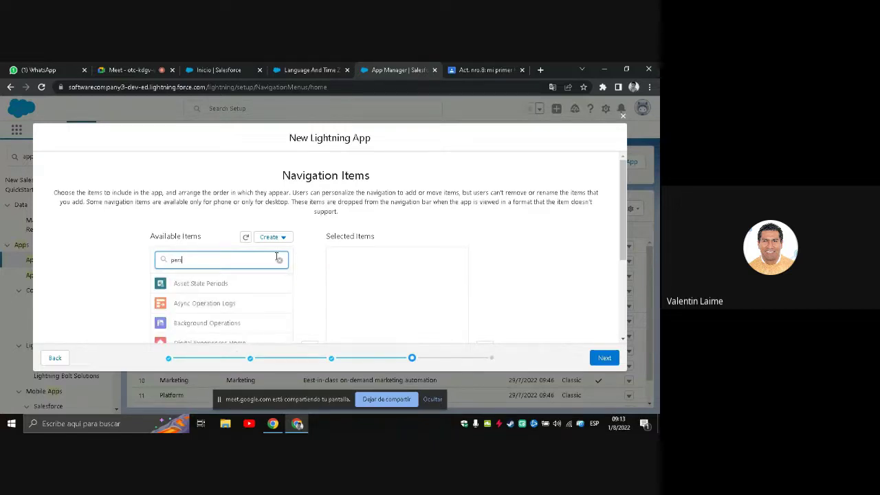
{"action": "type", "text": "ona"}
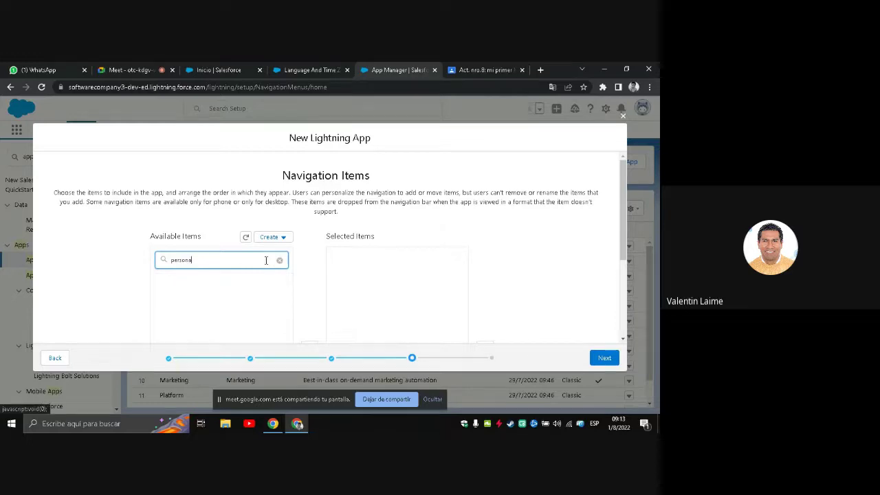
{"action": "scroll", "coordinate": [309, 267], "scroll_direction": "down", "scroll_amount": 3}
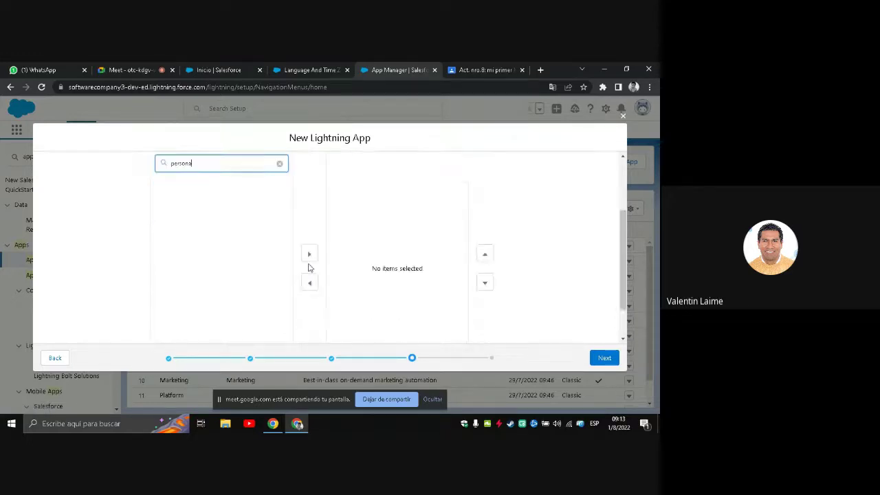
{"action": "scroll", "coordinate": [309, 272], "scroll_direction": "up", "scroll_amount": 3}
{"action": "scroll", "coordinate": [309, 273], "scroll_direction": "down", "scroll_amount": 1}
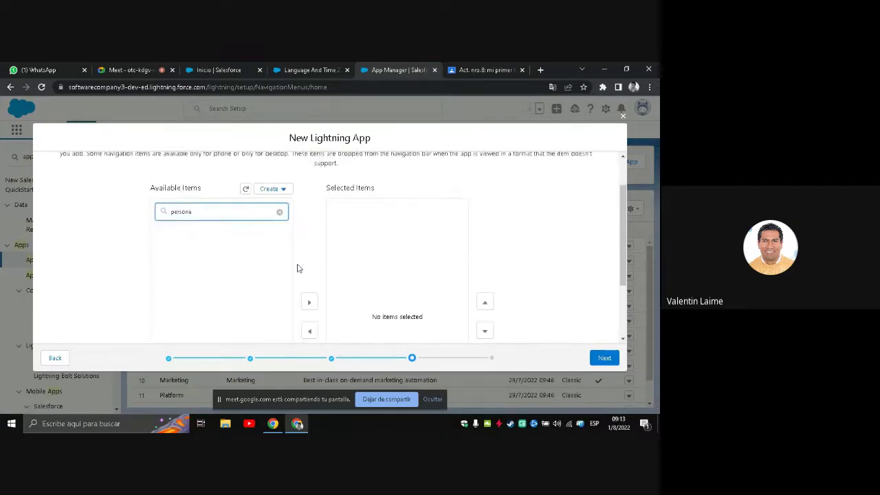
{"action": "scroll", "coordinate": [267, 217], "scroll_direction": "up", "scroll_amount": 1}
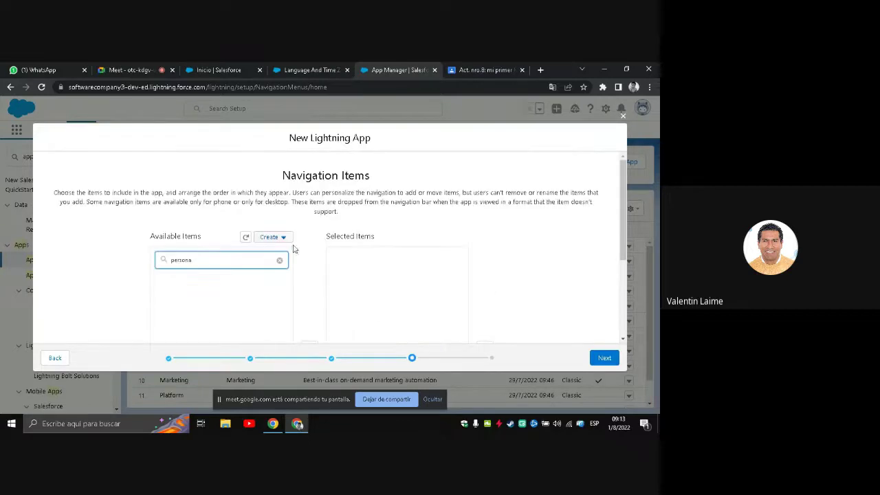
{"action": "scroll", "coordinate": [294, 262], "scroll_direction": "down", "scroll_amount": 2}
{"action": "scroll", "coordinate": [293, 261], "scroll_direction": "up", "scroll_amount": 2}
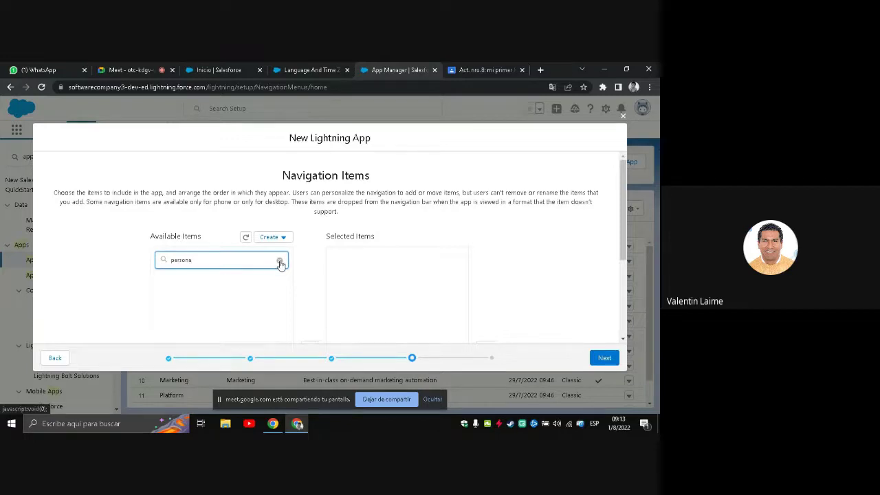
Try filtering the available items for 'Libre', 'Libro' and 'Campra', then clear the filter
{"action": "left_click", "coordinate": [280, 262]}
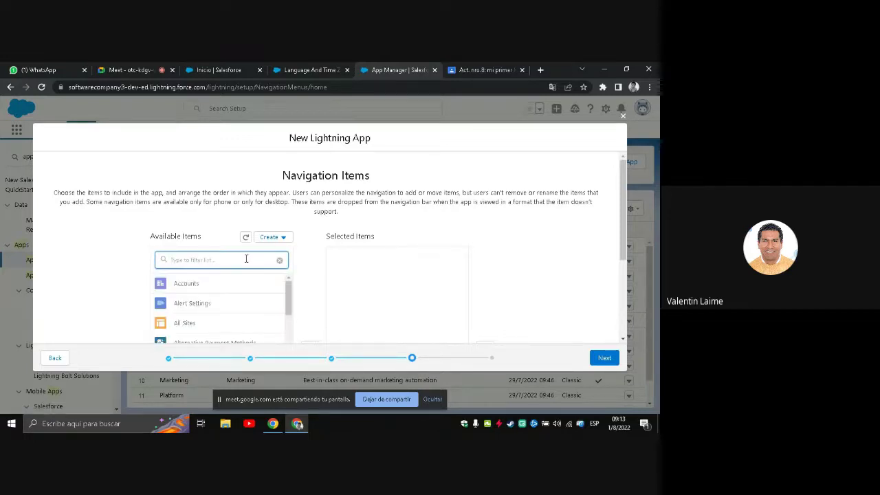
{"action": "type", "text": "Lib"}
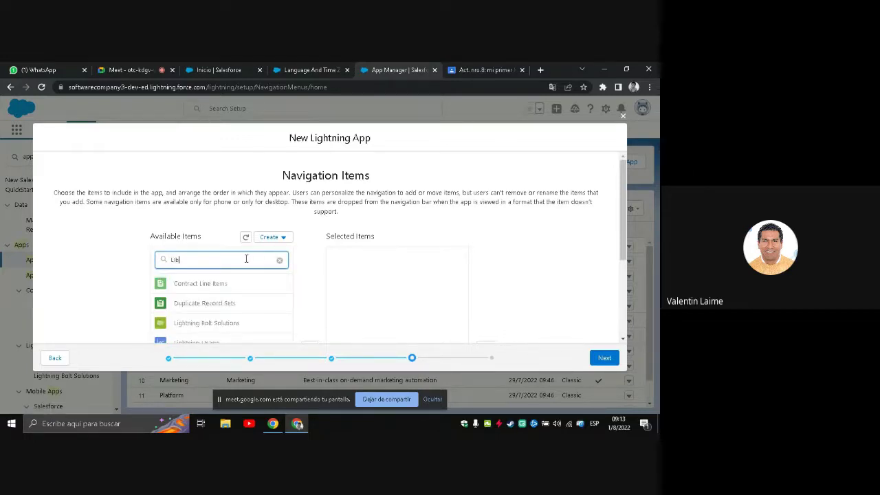
{"action": "type", "text": "rer"}
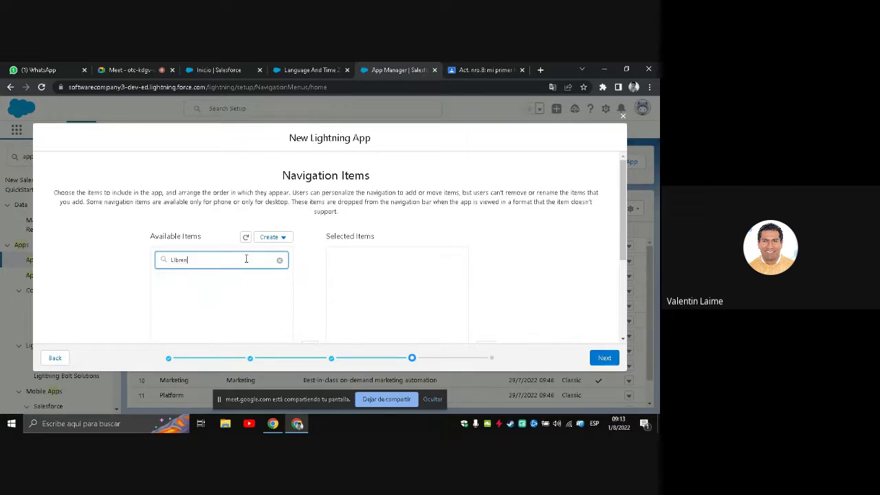
{"action": "key", "text": "BackSpace"}
{"action": "type", "text": "Li"}
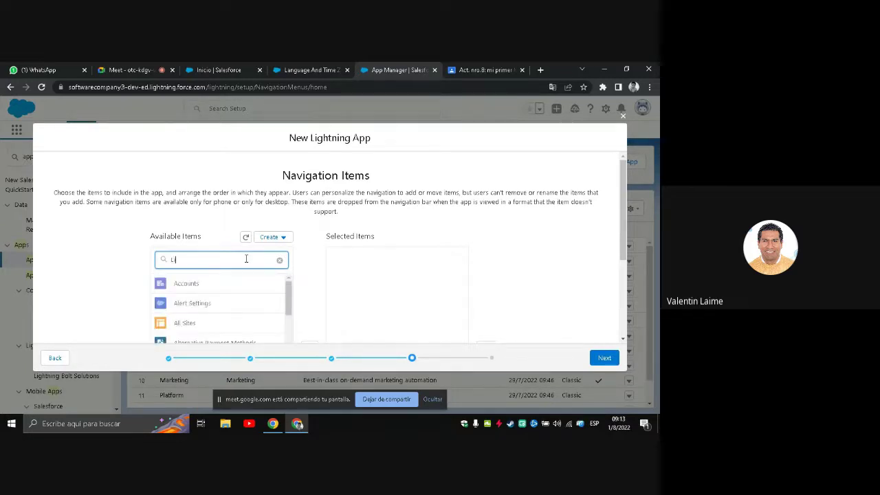
{"action": "type", "text": "bro"}
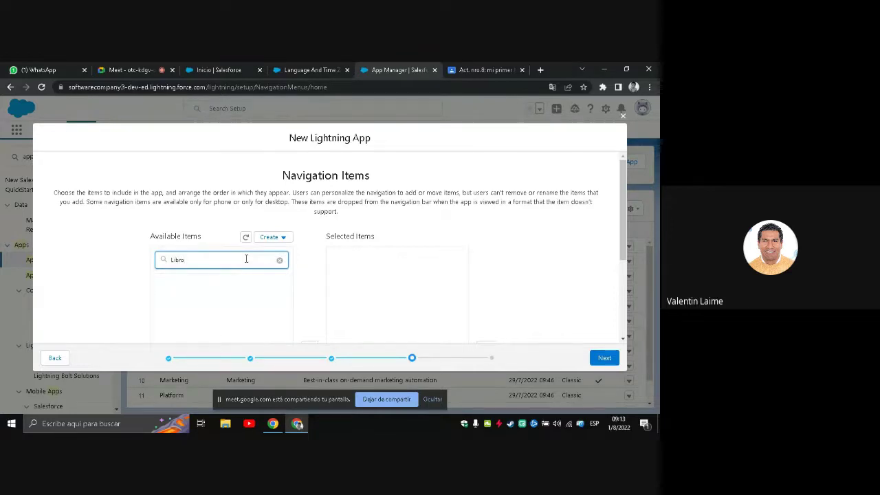
{"action": "key", "text": "BackSpace"}
{"action": "key", "text": "BackSpace"}
{"action": "key", "text": "BackSpace"}
{"action": "key", "text": "BackSpace"}
{"action": "type", "text": "C"}
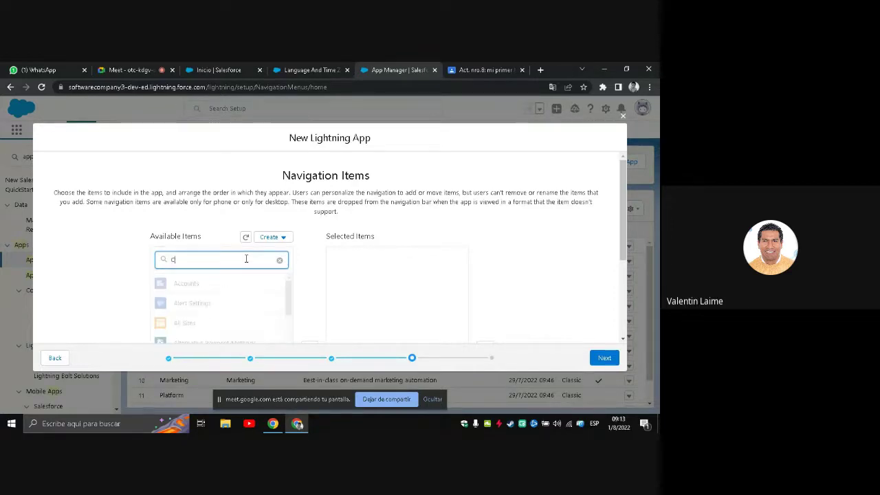
{"action": "type", "text": "ampra"}
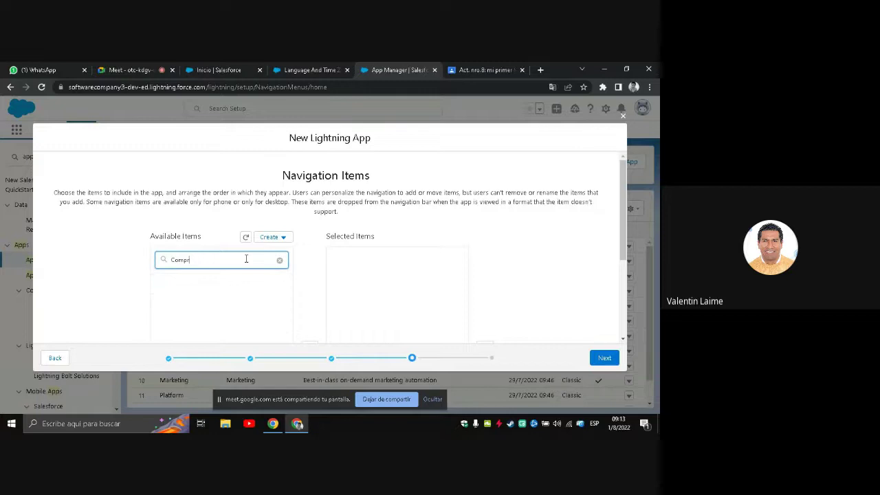
{"action": "key", "text": "BackSpace"}
{"action": "key", "text": "BackSpace"}
{"action": "key", "text": "BackSpace"}
{"action": "key", "text": "BackSpace"}
{"action": "key", "text": "BackSpace"}
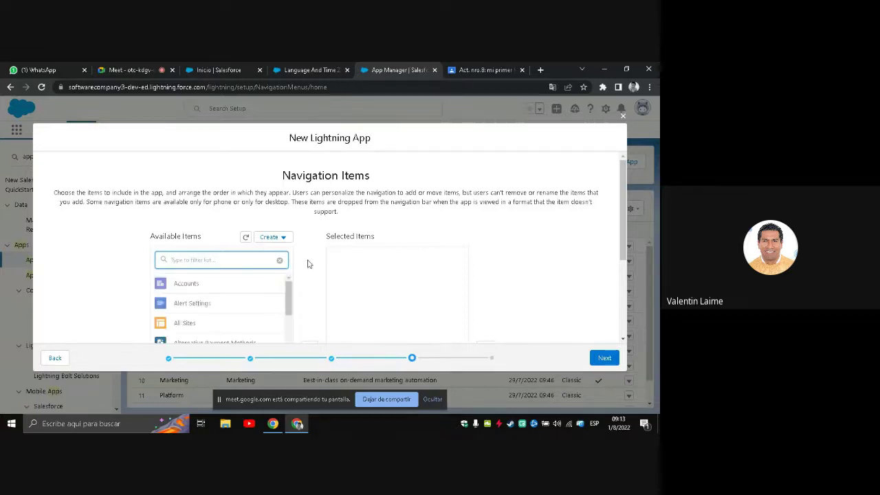
Continue to the User Profiles step with no navigation items selected
{"action": "left_click", "coordinate": [307, 262]}
{"action": "scroll", "coordinate": [311, 258], "scroll_direction": "down", "scroll_amount": 1}
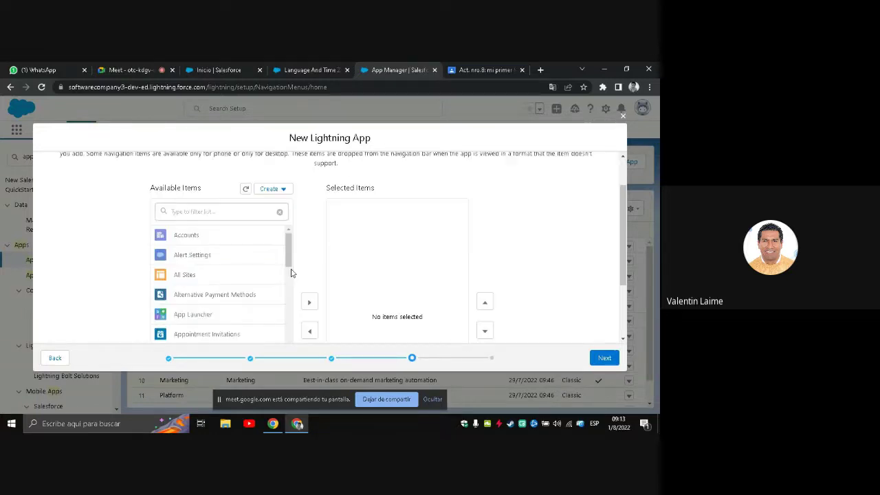
{"action": "scroll", "coordinate": [564, 347], "scroll_direction": "down", "scroll_amount": 1}
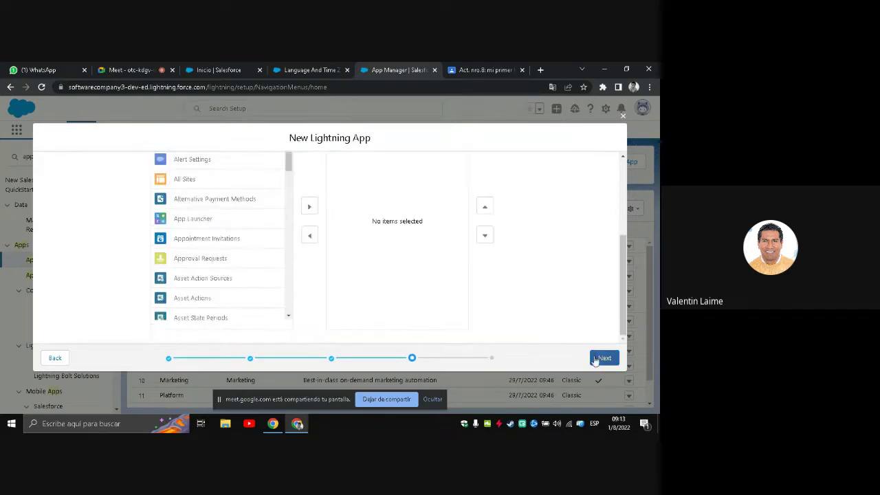
{"action": "left_click", "coordinate": [601, 359]}
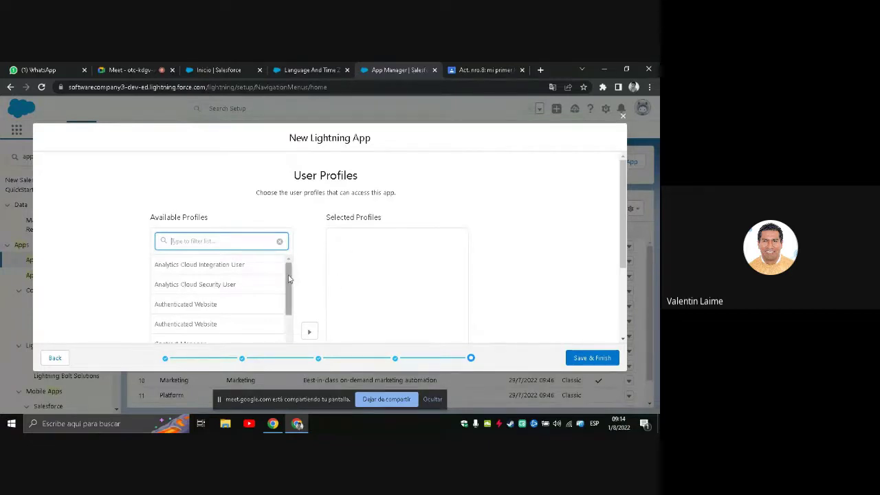
Move System Administrator from Available Profiles into Selected Profiles
{"action": "left_click_drag", "start_coordinate": [289, 278], "coordinate": [294, 360]}
{"action": "scroll", "coordinate": [266, 332], "scroll_direction": "down", "scroll_amount": 1}
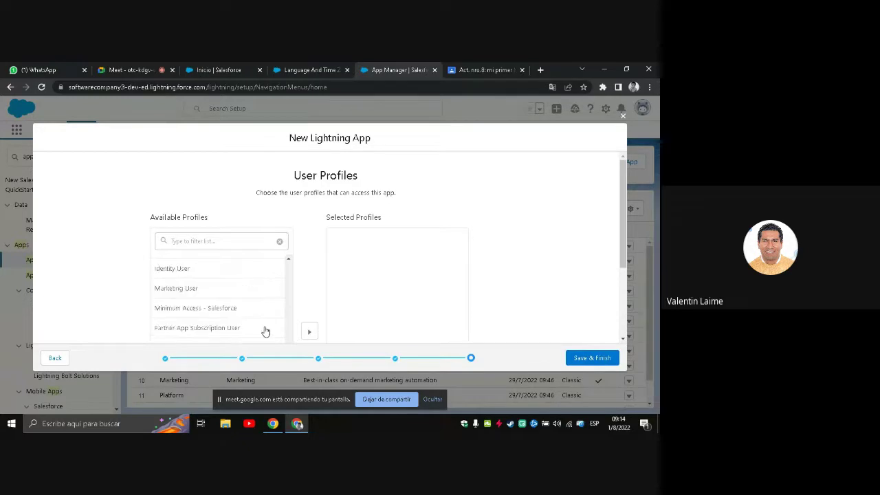
{"action": "scroll", "coordinate": [265, 331], "scroll_direction": "down", "scroll_amount": 1}
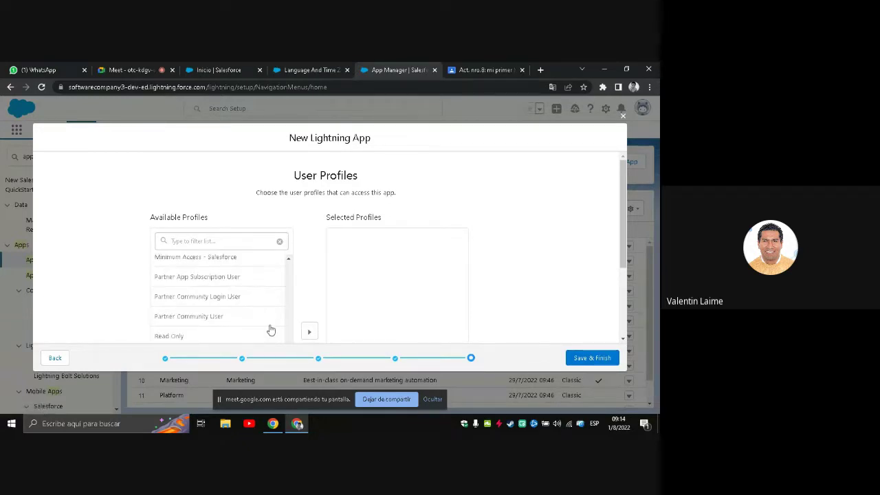
{"action": "scroll", "coordinate": [271, 330], "scroll_direction": "up", "scroll_amount": 1}
{"action": "scroll", "coordinate": [270, 331], "scroll_direction": "down", "scroll_amount": 1}
{"action": "scroll", "coordinate": [269, 330], "scroll_direction": "up", "scroll_amount": 3}
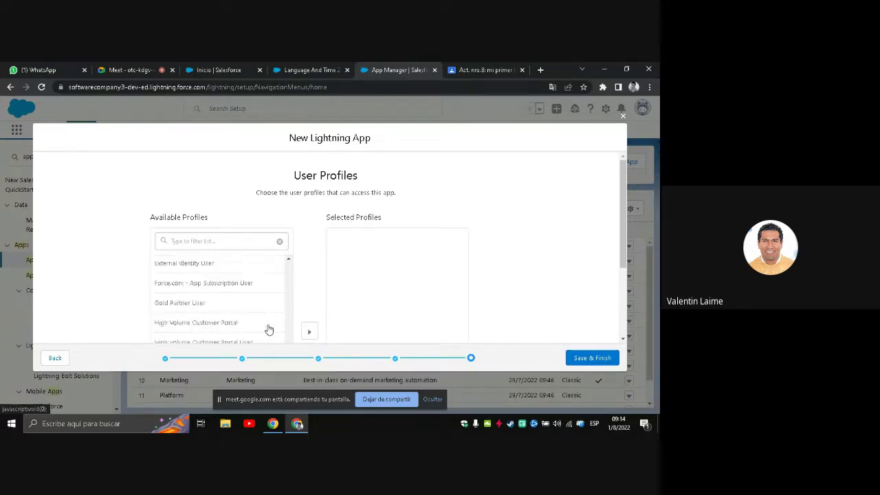
{"action": "scroll", "coordinate": [269, 330], "scroll_direction": "up", "scroll_amount": 5}
{"action": "scroll", "coordinate": [268, 327], "scroll_direction": "down", "scroll_amount": 1}
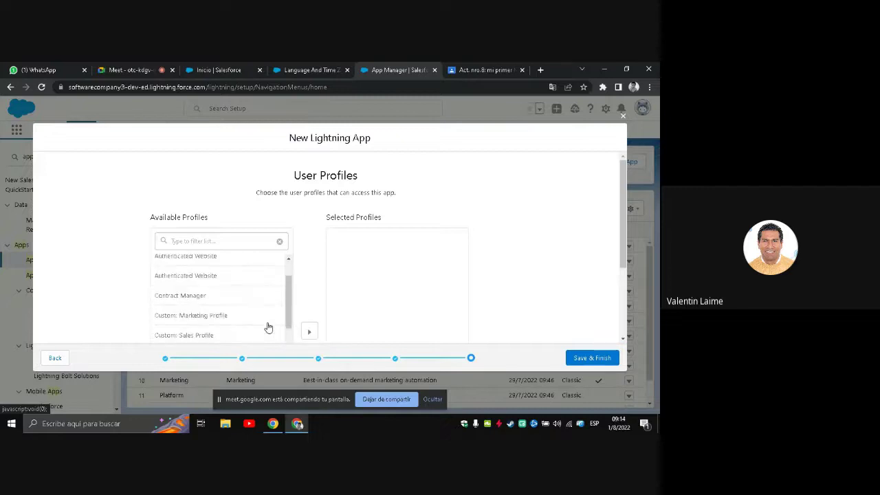
{"action": "scroll", "coordinate": [268, 327], "scroll_direction": "down", "scroll_amount": 4}
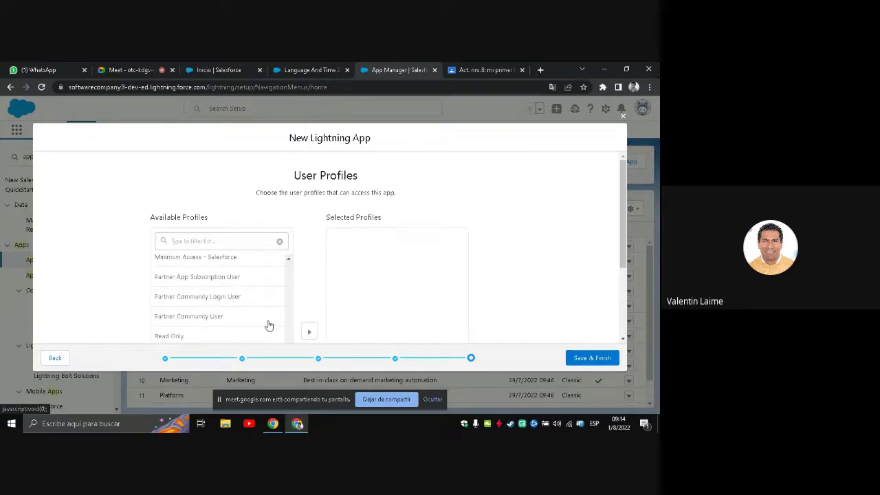
{"action": "scroll", "coordinate": [319, 285], "scroll_direction": "down", "scroll_amount": 3}
{"action": "scroll", "coordinate": [198, 220], "scroll_direction": "down", "scroll_amount": 1}
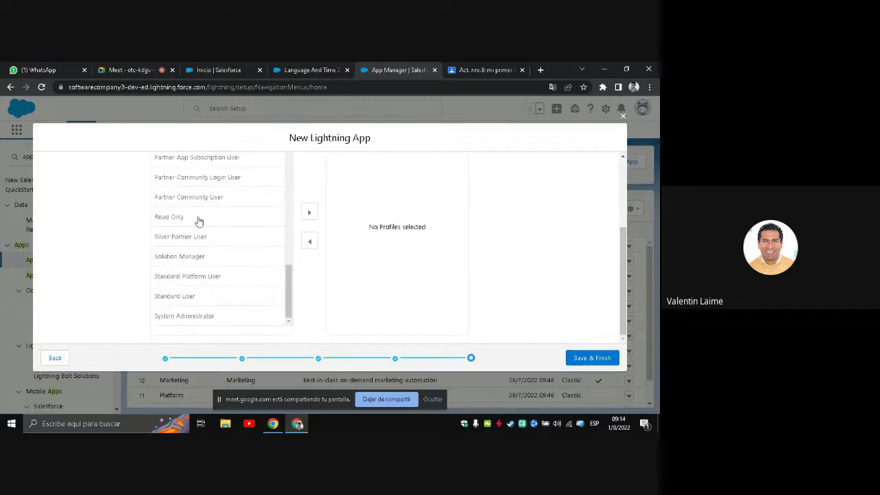
{"action": "scroll", "coordinate": [165, 320], "scroll_direction": "up", "scroll_amount": 1}
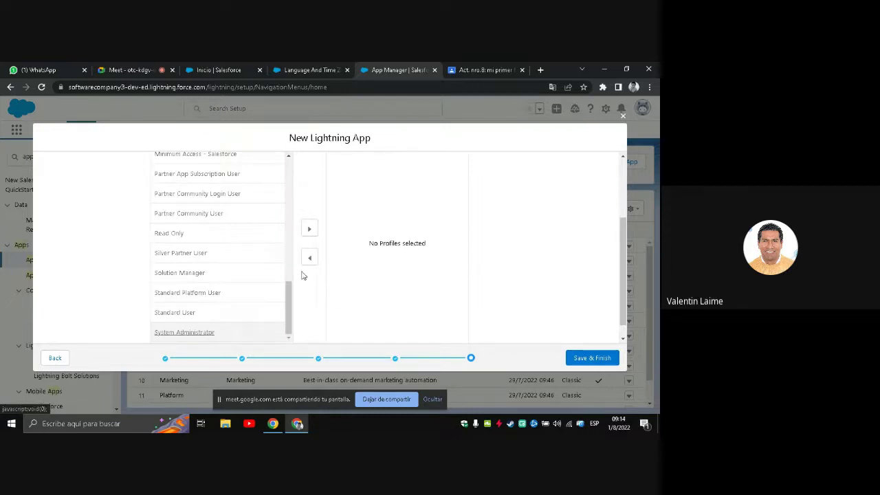
{"action": "left_click", "coordinate": [308, 231]}
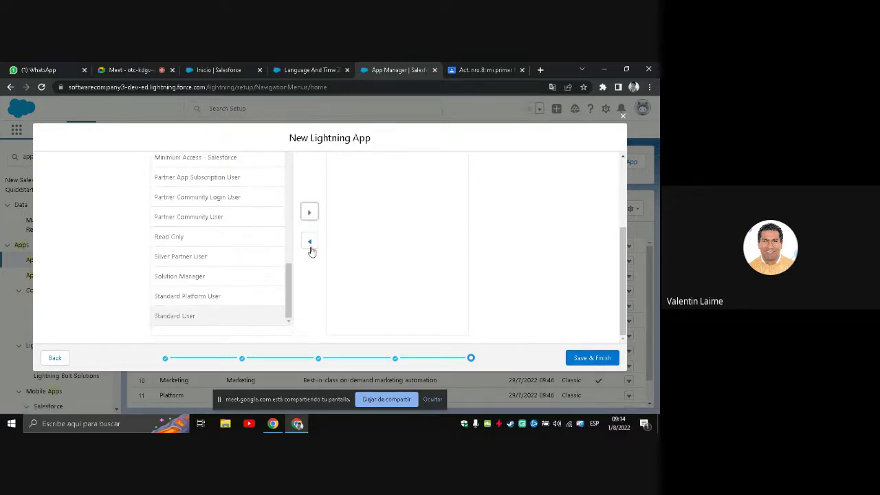
{"action": "scroll", "coordinate": [310, 248], "scroll_direction": "up", "scroll_amount": 2}
{"action": "scroll", "coordinate": [317, 258], "scroll_direction": "down", "scroll_amount": 1}
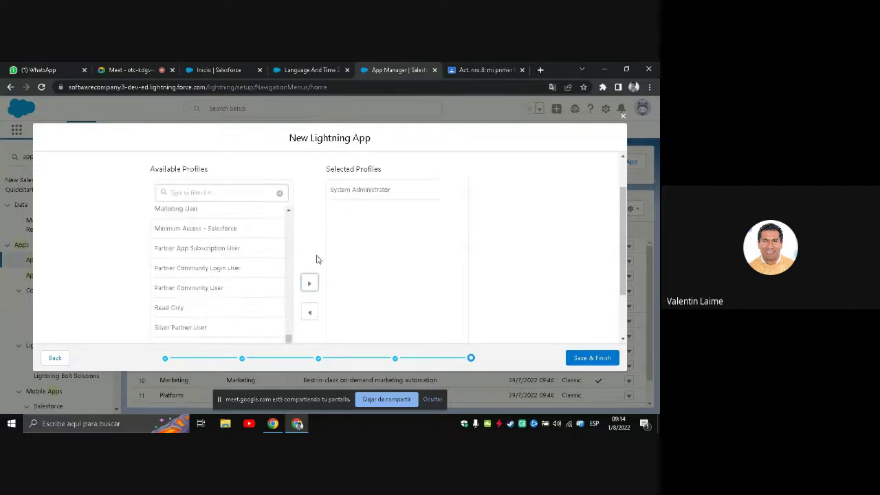
{"action": "scroll", "coordinate": [318, 258], "scroll_direction": "up", "scroll_amount": 1}
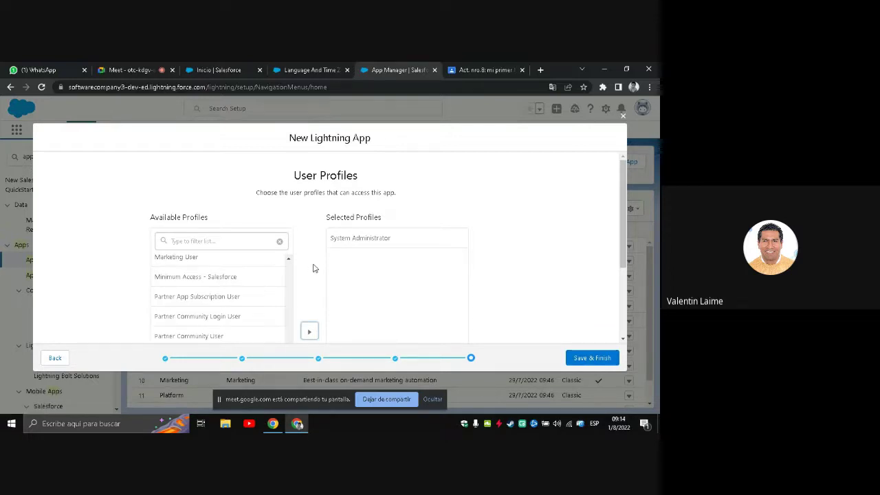
Save and finish the Mi Libreria app, then find it in the App Manager list
{"action": "left_click", "coordinate": [589, 363]}
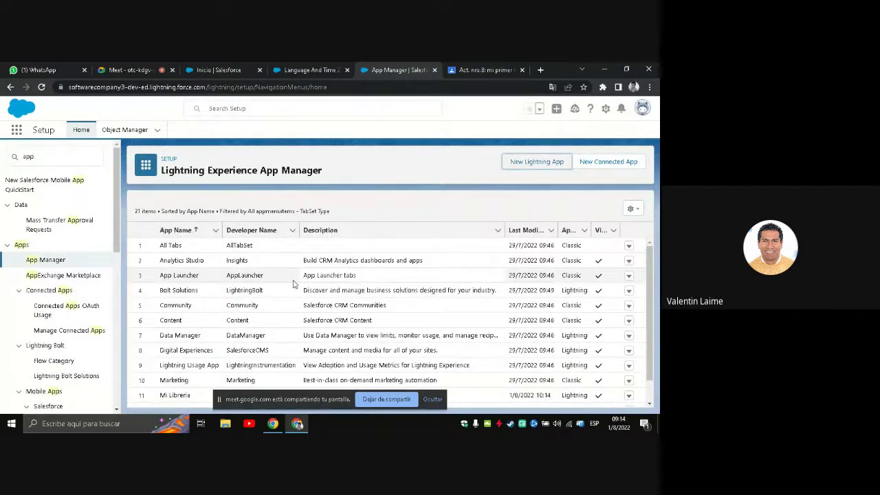
{"action": "scroll", "coordinate": [288, 289], "scroll_direction": "down", "scroll_amount": 3}
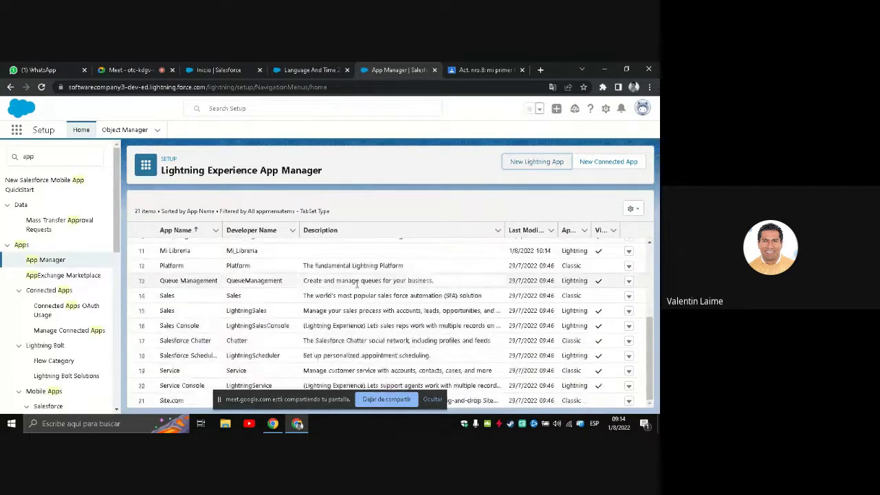
{"action": "scroll", "coordinate": [394, 294], "scroll_direction": "up", "scroll_amount": 3}
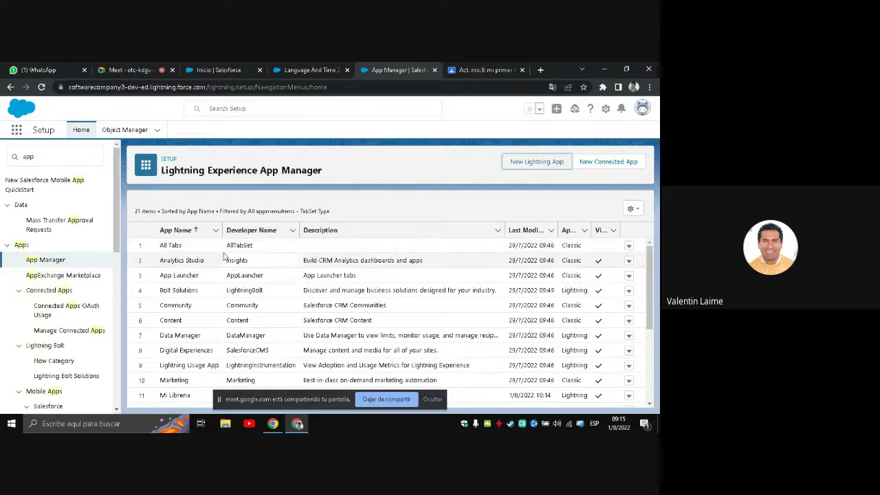
Search Setup Quick Find for 'tab' and open the Tabs page under User Interface
{"action": "left_click", "coordinate": [79, 161]}
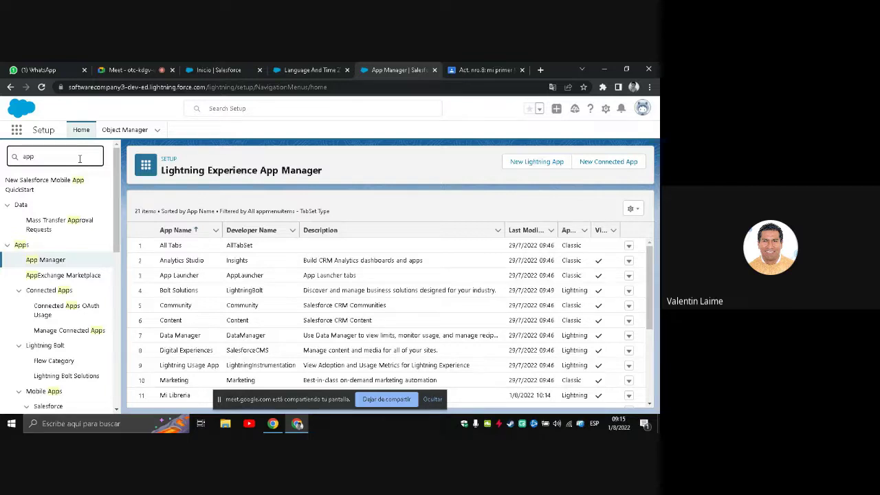
{"action": "key", "text": "BackSpace"}
{"action": "key", "text": "BackSpace"}
{"action": "key", "text": "BackSpace"}
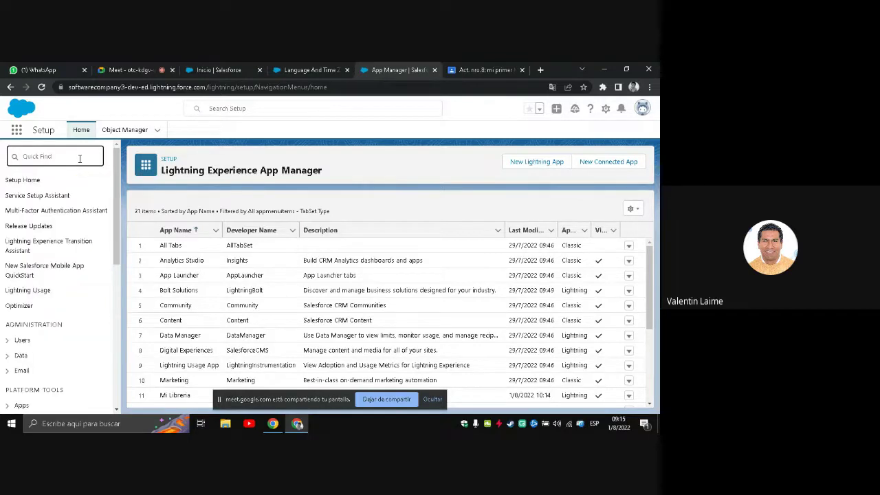
{"action": "type", "text": "tap"}
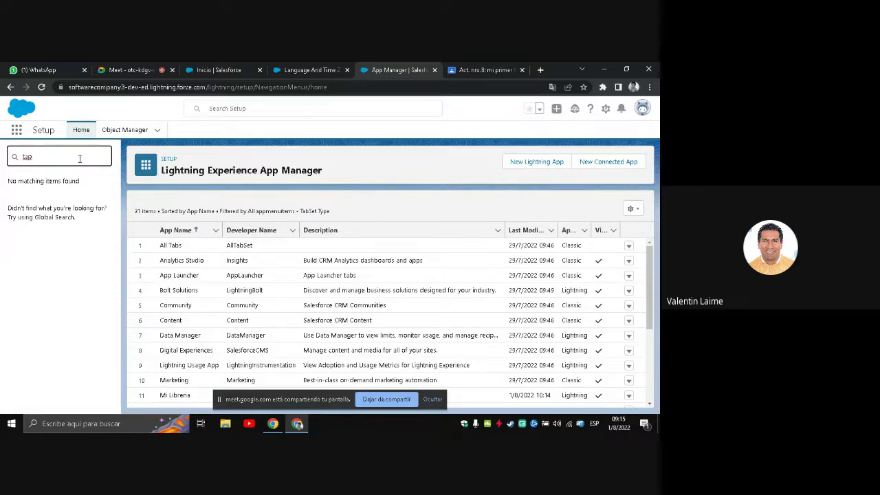
{"action": "type", "text": "b"}
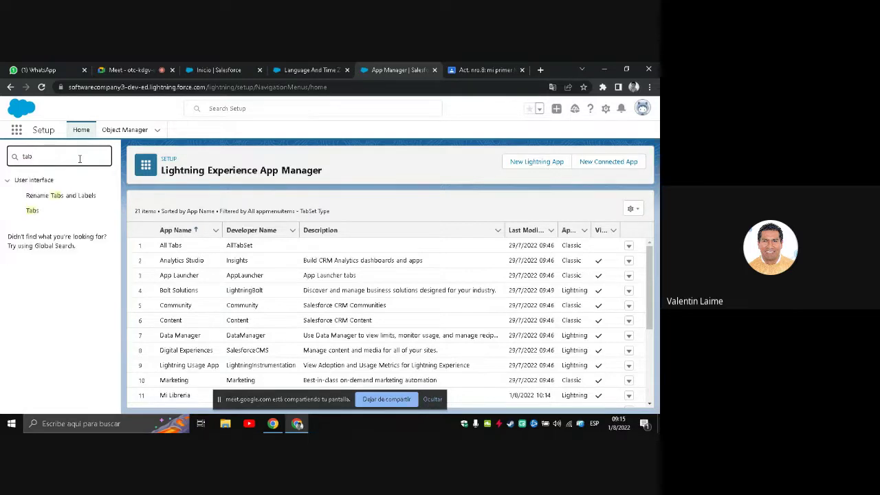
{"action": "left_click", "coordinate": [45, 215]}
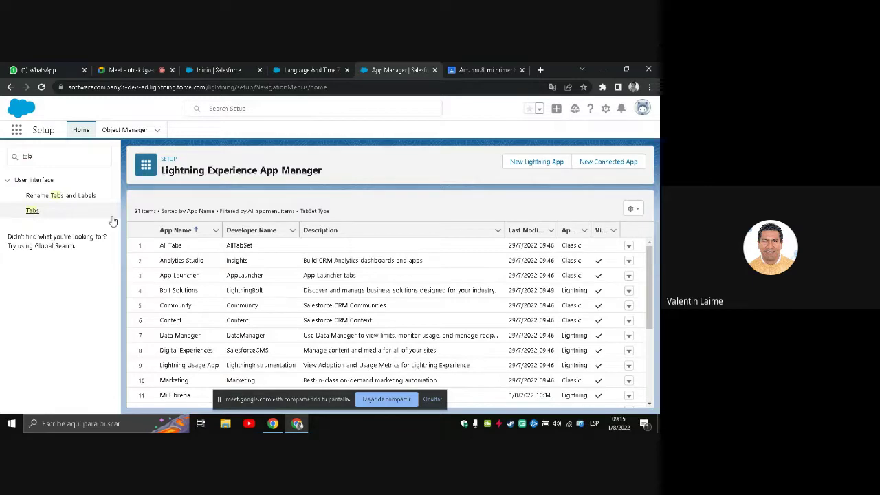
{"action": "left_click", "coordinate": [67, 216]}
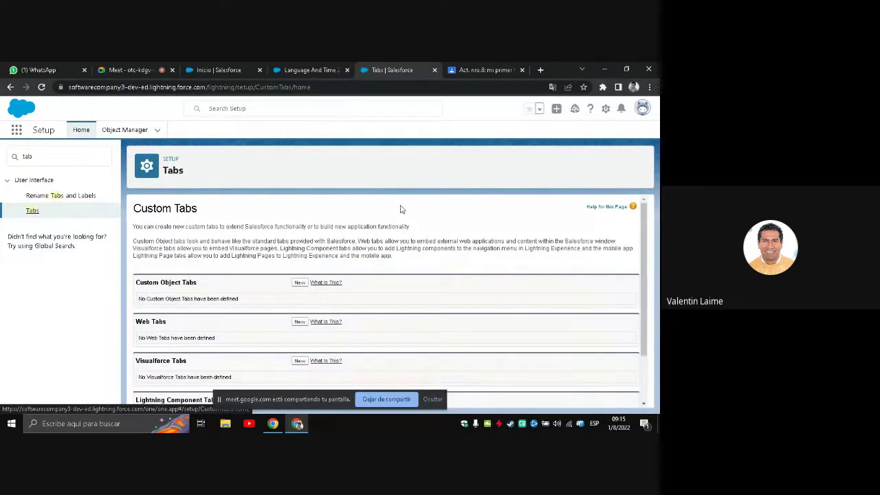
Start a new custom object tab for the Persona object using the People tab style
{"action": "left_click", "coordinate": [299, 284]}
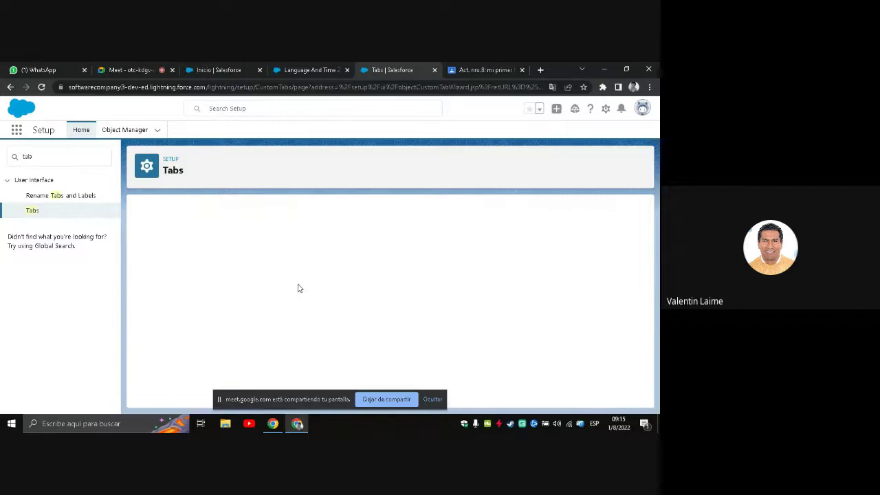
{"action": "scroll", "coordinate": [338, 280], "scroll_direction": "down", "scroll_amount": 1}
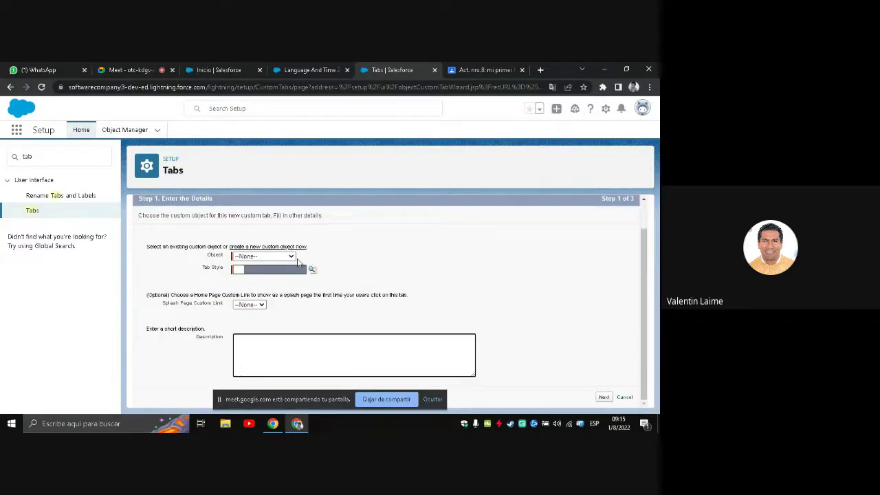
{"action": "left_click", "coordinate": [291, 258]}
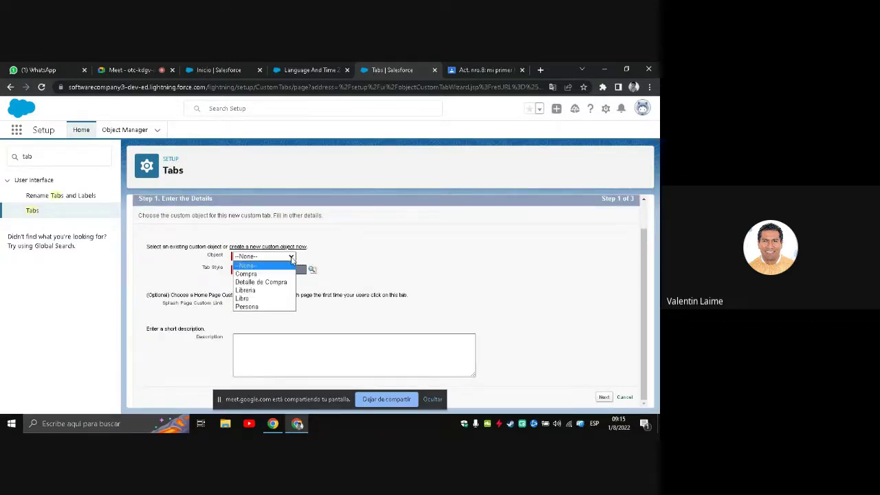
{"action": "left_click", "coordinate": [258, 307]}
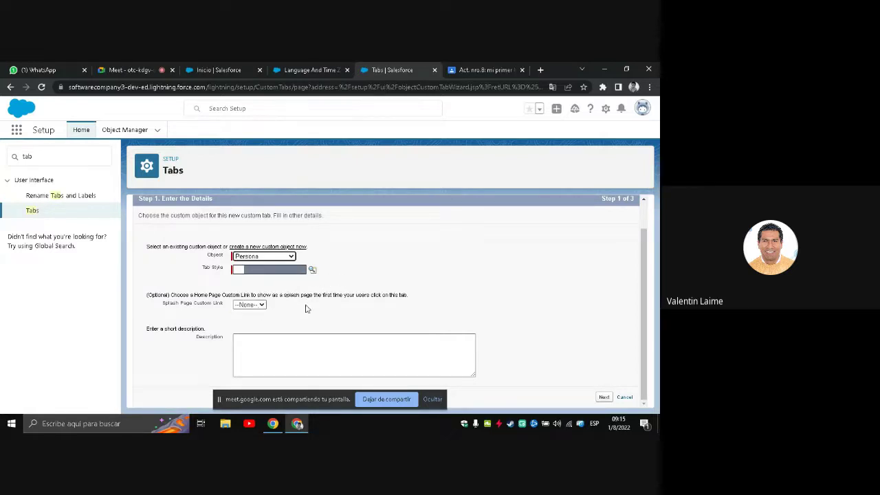
{"action": "left_click", "coordinate": [287, 273]}
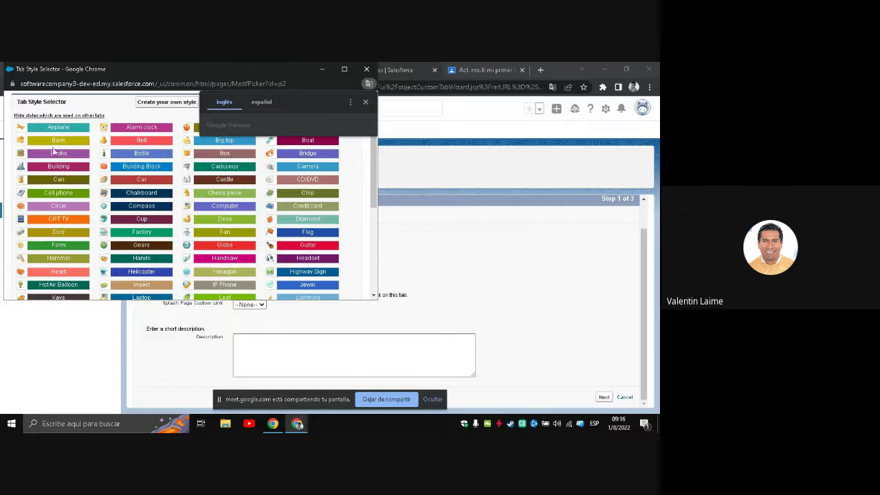
{"action": "scroll", "coordinate": [53, 150], "scroll_direction": "down", "scroll_amount": 1}
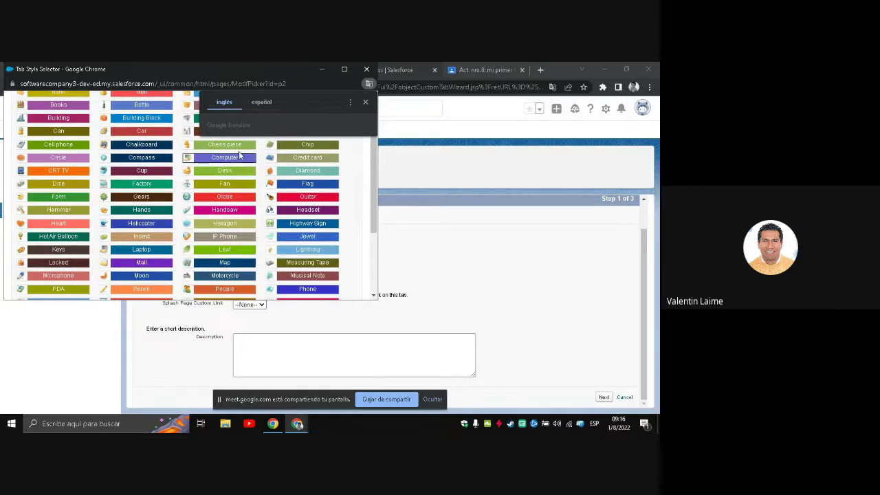
{"action": "scroll", "coordinate": [142, 199], "scroll_direction": "down", "scroll_amount": 2}
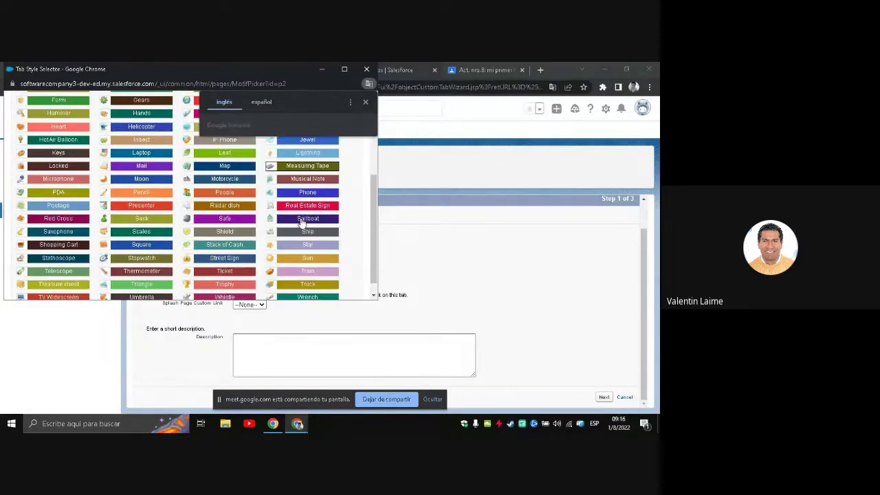
{"action": "left_click", "coordinate": [224, 193]}
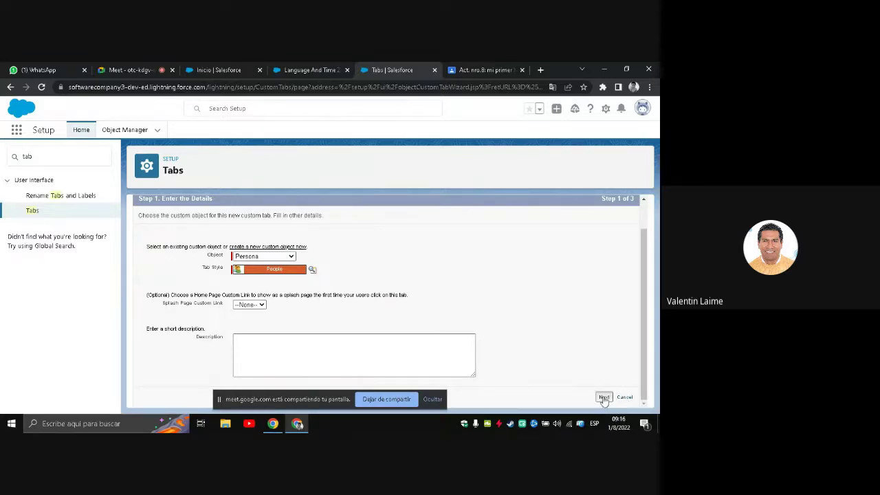
Save the Persona tab as Default On for all profiles and added to every app, including Mi Libreria
{"action": "left_click", "coordinate": [604, 397]}
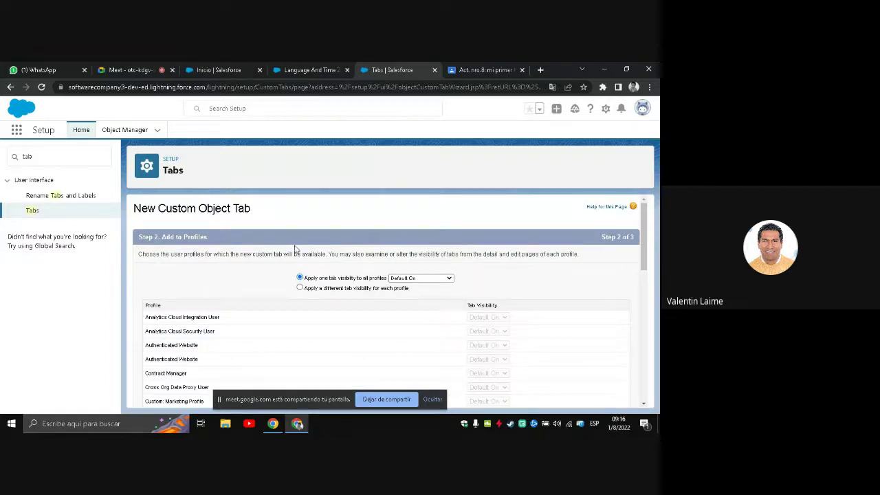
{"action": "scroll", "coordinate": [300, 234], "scroll_direction": "down", "scroll_amount": 1}
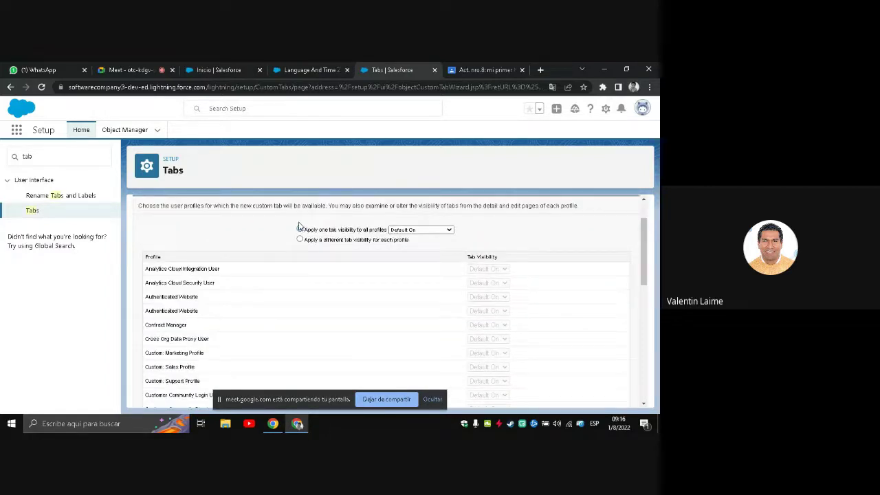
{"action": "scroll", "coordinate": [507, 295], "scroll_direction": "down", "scroll_amount": 3}
{"action": "scroll", "coordinate": [578, 368], "scroll_direction": "down", "scroll_amount": 3}
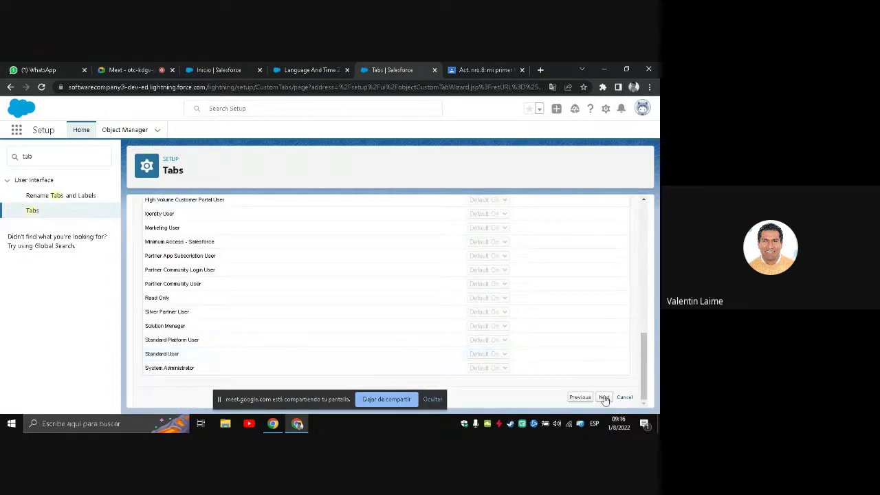
{"action": "left_click", "coordinate": [603, 399]}
{"action": "scroll", "coordinate": [482, 275], "scroll_direction": "down", "scroll_amount": 5}
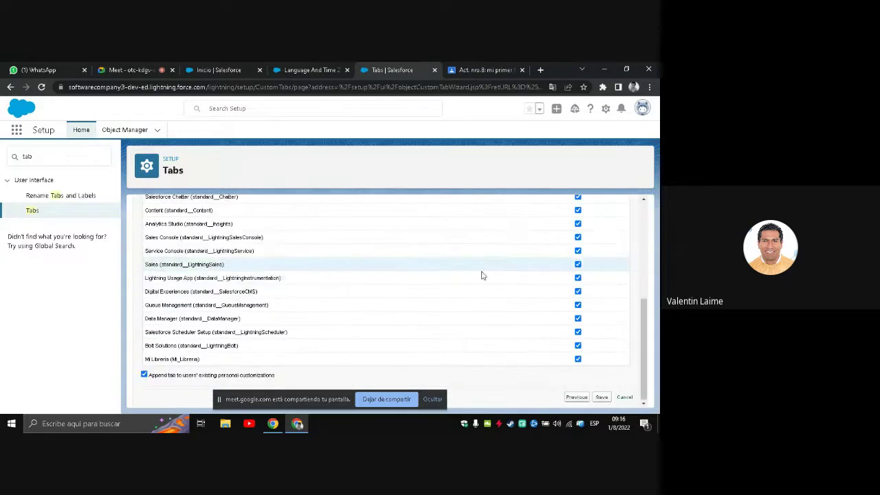
{"action": "scroll", "coordinate": [471, 274], "scroll_direction": "up", "scroll_amount": 3}
{"action": "scroll", "coordinate": [469, 273], "scroll_direction": "up", "scroll_amount": 2}
{"action": "scroll", "coordinate": [477, 273], "scroll_direction": "down", "scroll_amount": 6}
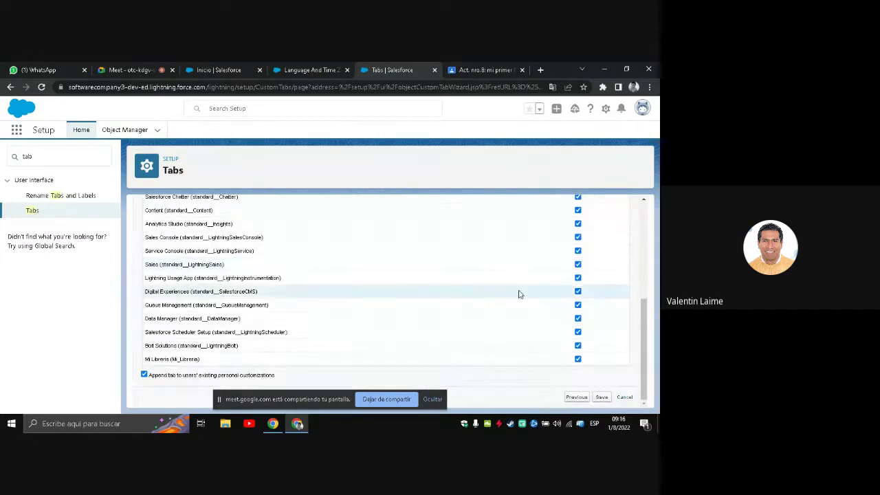
{"action": "scroll", "coordinate": [557, 324], "scroll_direction": "up", "scroll_amount": 6}
{"action": "scroll", "coordinate": [578, 334], "scroll_direction": "down", "scroll_amount": 6}
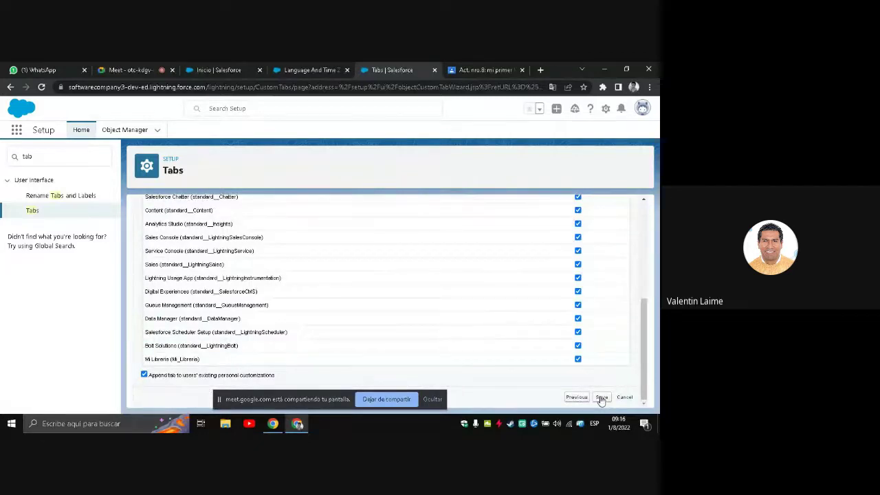
{"action": "left_click", "coordinate": [602, 399]}
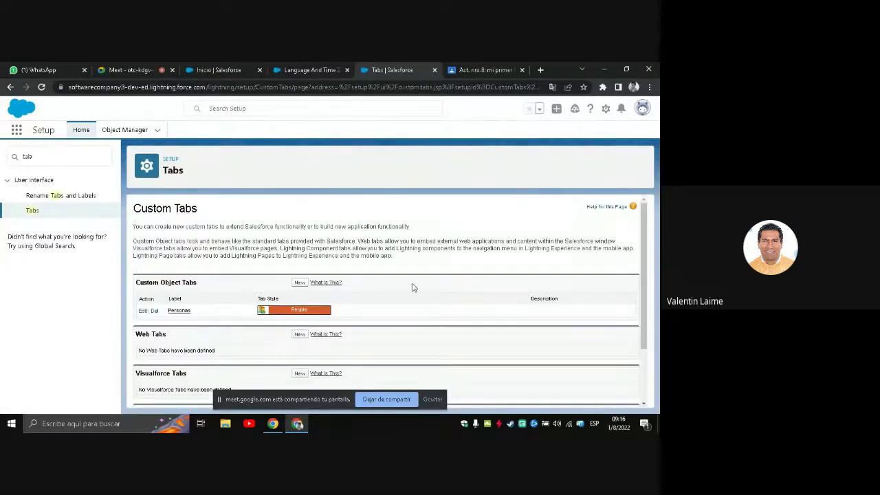
Search Setup Quick Find for 'app' and open the Lightning App Manager
{"action": "scroll", "coordinate": [416, 289], "scroll_direction": "down", "scroll_amount": 1}
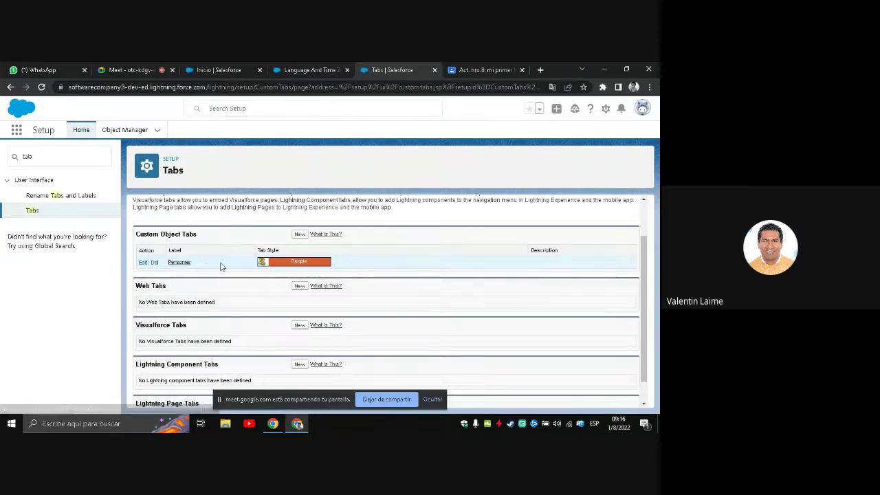
{"action": "scroll", "coordinate": [222, 267], "scroll_direction": "up", "scroll_amount": 1}
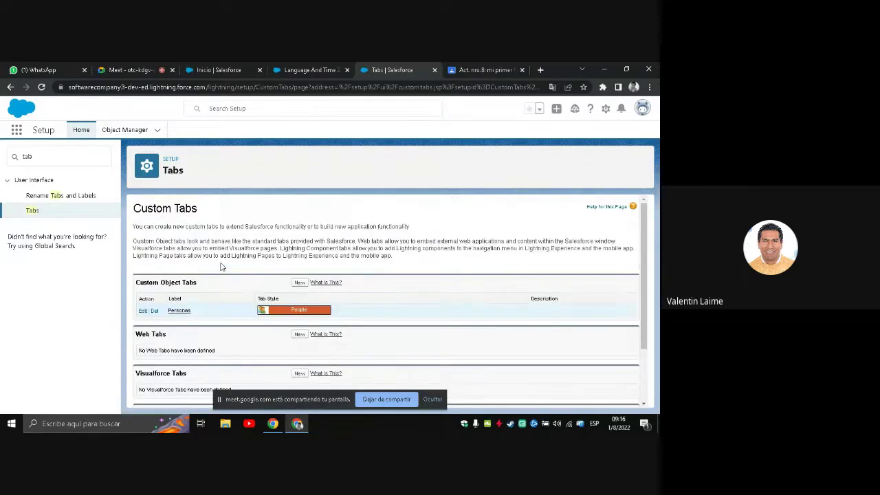
{"action": "left_click", "coordinate": [52, 156]}
{"action": "key", "text": "BackSpace"}
{"action": "key", "text": "BackSpace"}
{"action": "key", "text": "BackSpace"}
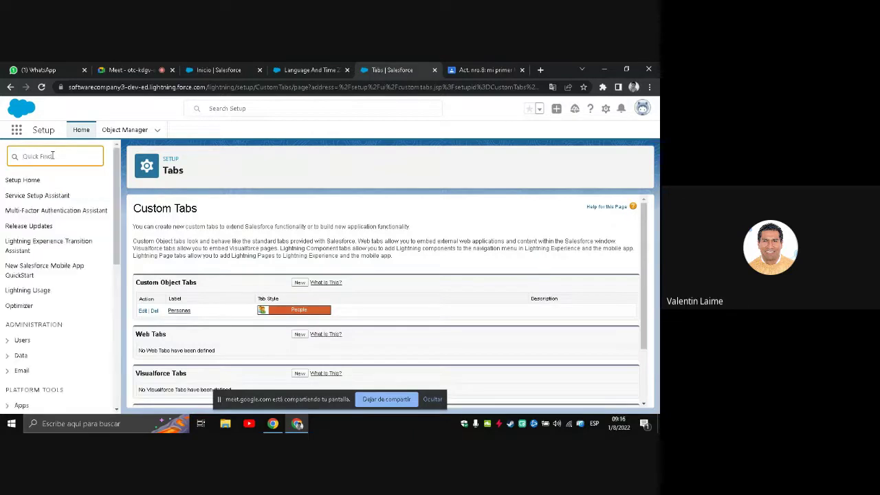
{"action": "type", "text": "a"}
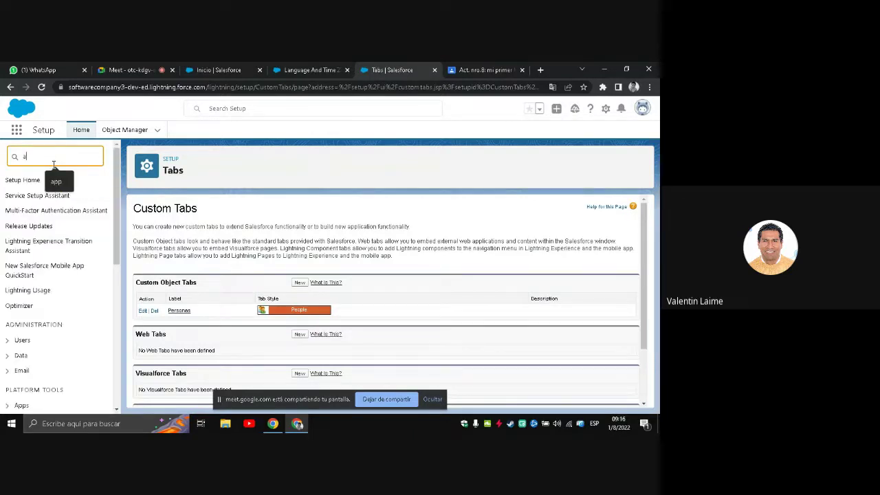
{"action": "type", "text": "pp"}
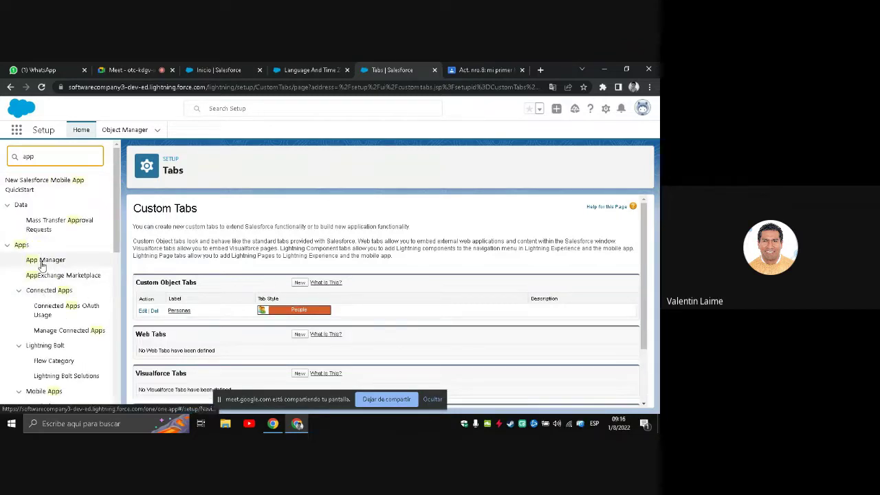
{"action": "left_click", "coordinate": [42, 266]}
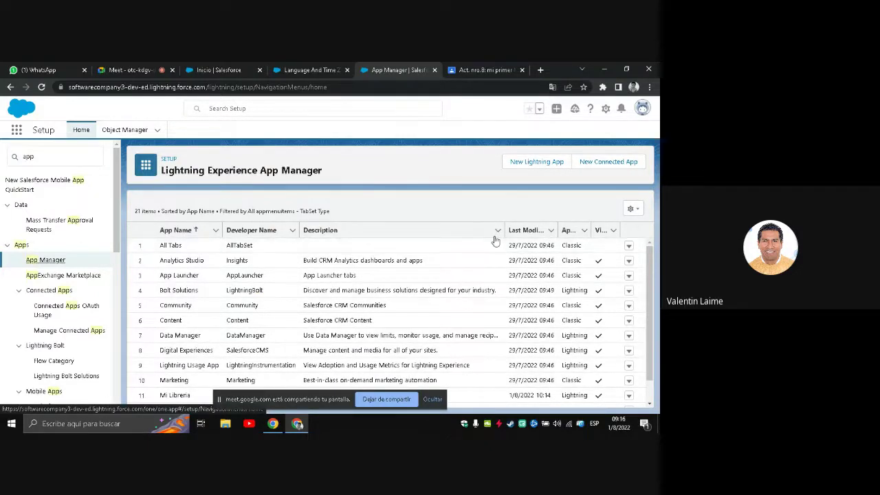
Open the actions menu on the Mi Libreria app row
{"action": "scroll", "coordinate": [444, 262], "scroll_direction": "down", "scroll_amount": 3}
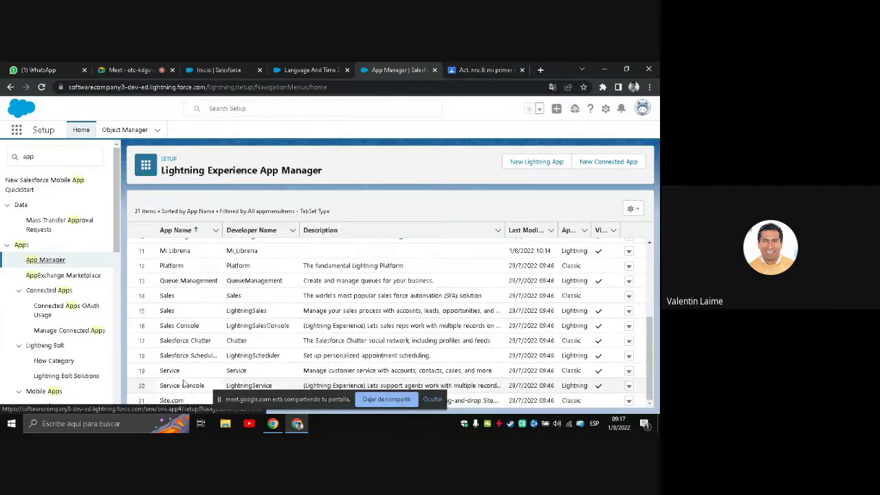
{"action": "scroll", "coordinate": [190, 340], "scroll_direction": "up", "scroll_amount": 2}
{"action": "scroll", "coordinate": [190, 343], "scroll_direction": "down", "scroll_amount": 1}
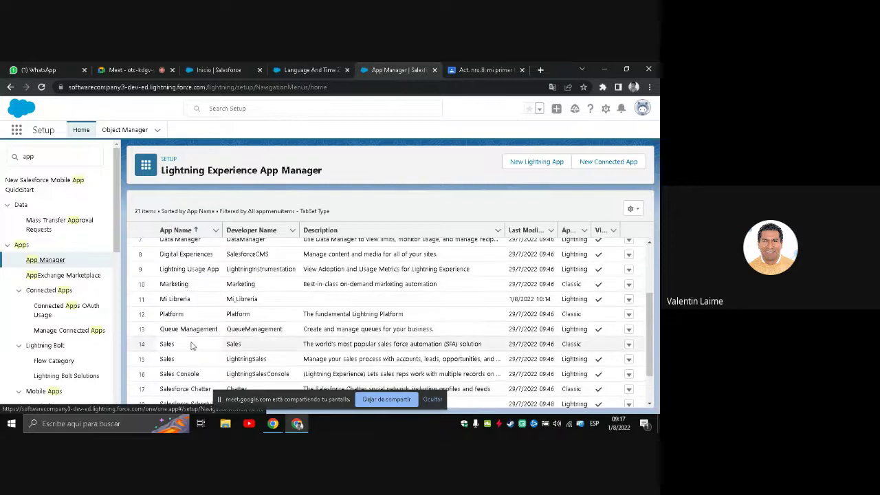
{"action": "left_click", "coordinate": [183, 298]}
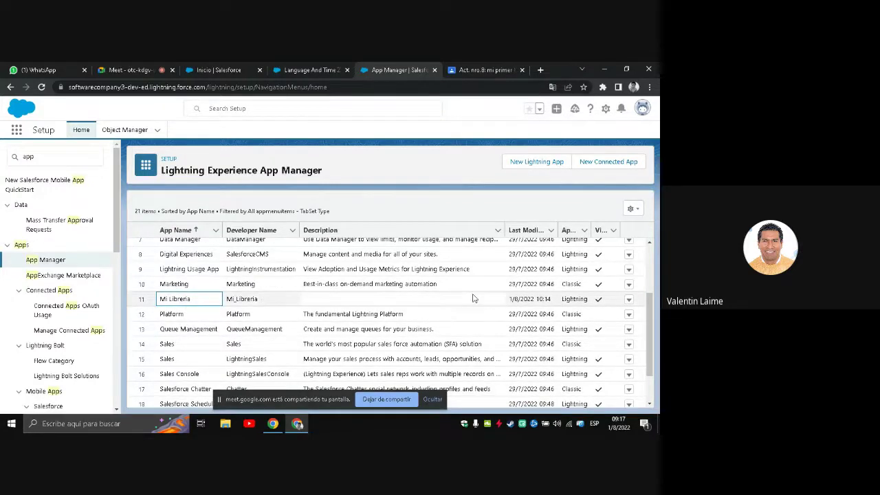
{"action": "left_click", "coordinate": [434, 303]}
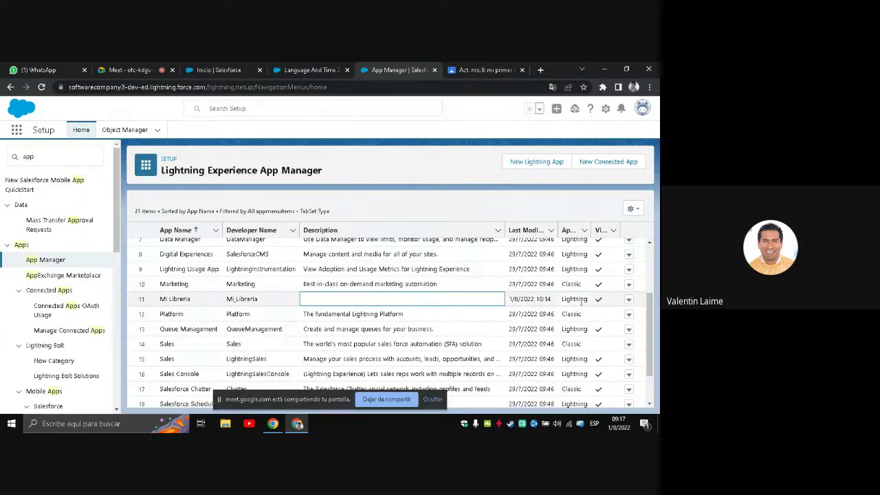
{"action": "left_click", "coordinate": [629, 301]}
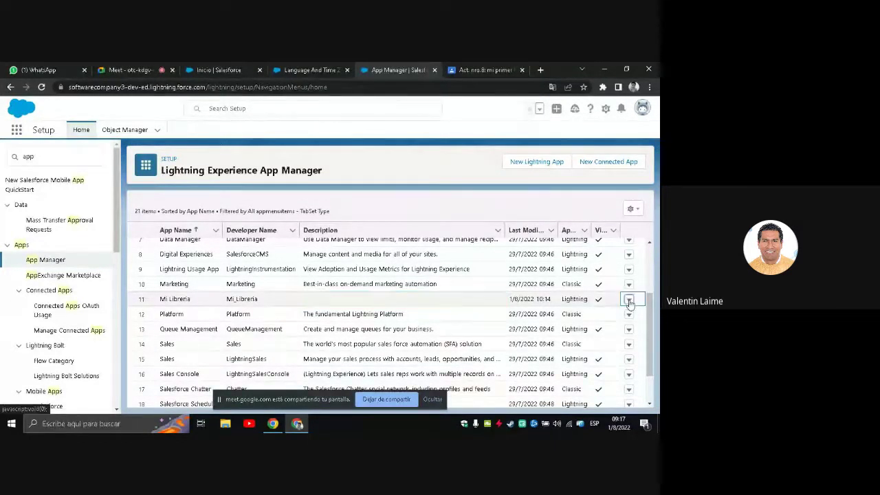
{"action": "left_click", "coordinate": [629, 301]}
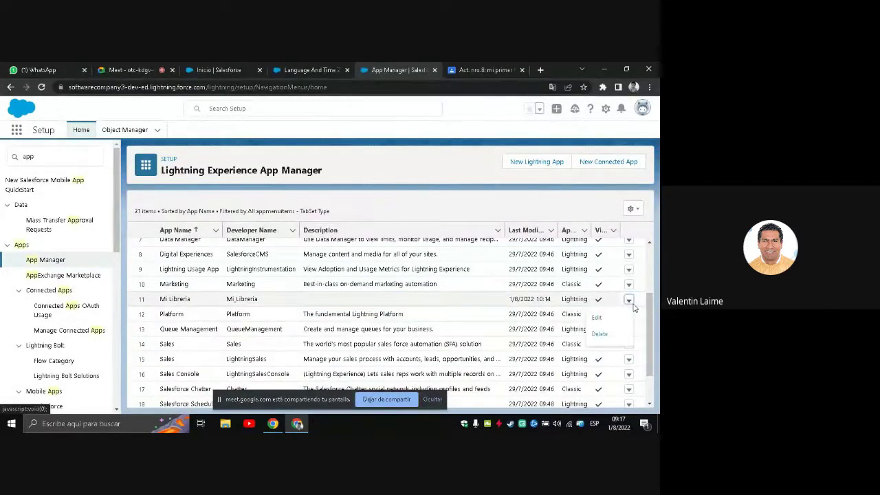
Edit Mi Libreria in the app editor and view its App Options and Utility Items pages
{"action": "left_click", "coordinate": [599, 318]}
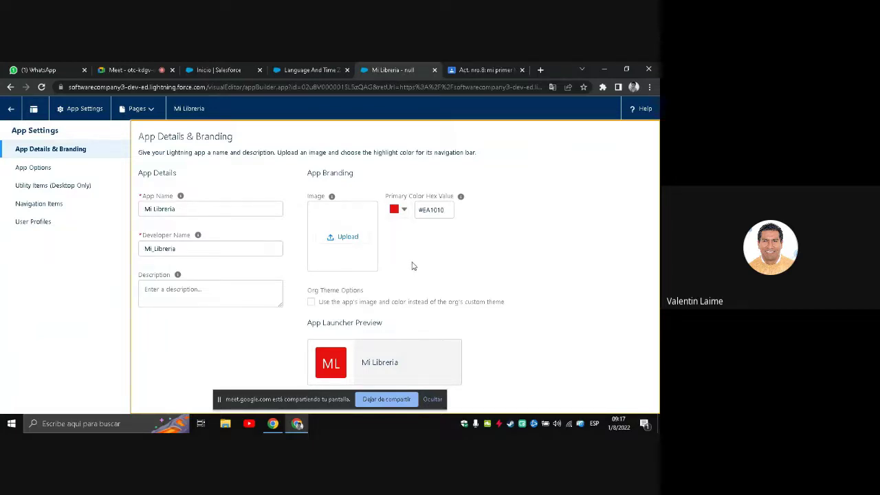
{"action": "left_click", "coordinate": [55, 168]}
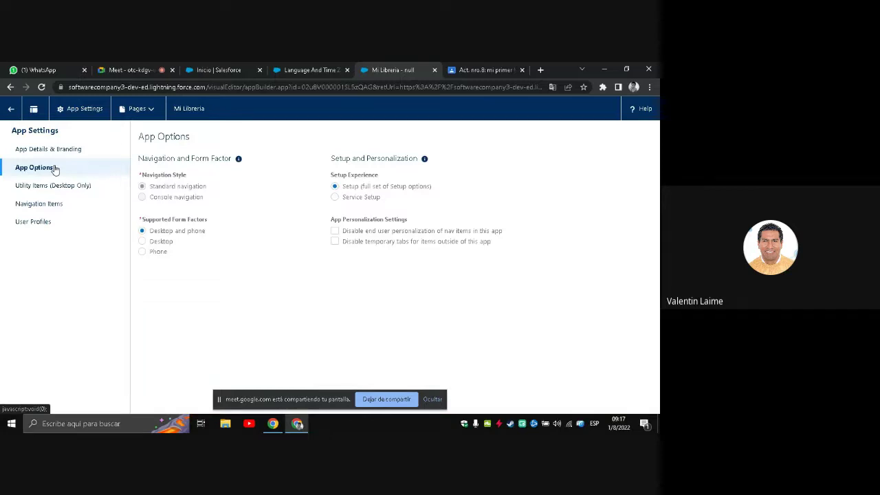
{"action": "left_click", "coordinate": [56, 187]}
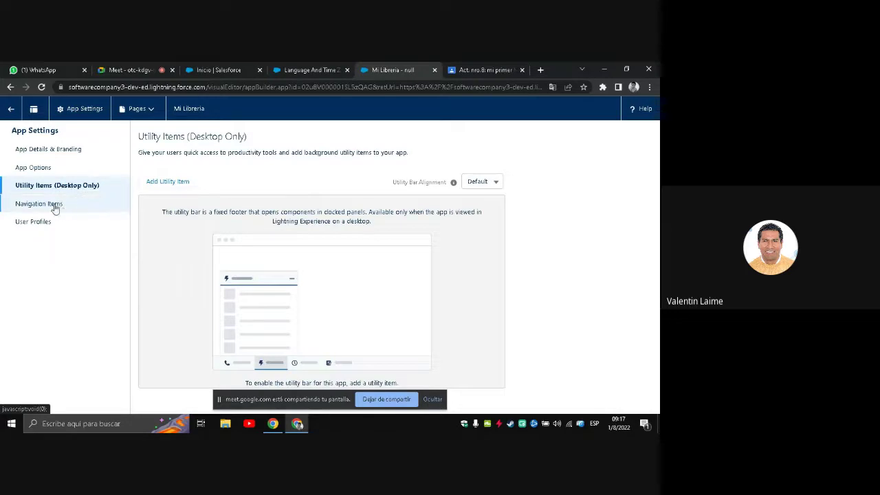
Filter Navigation Items by 'per' and move Personas into the selected items
{"action": "left_click", "coordinate": [53, 207]}
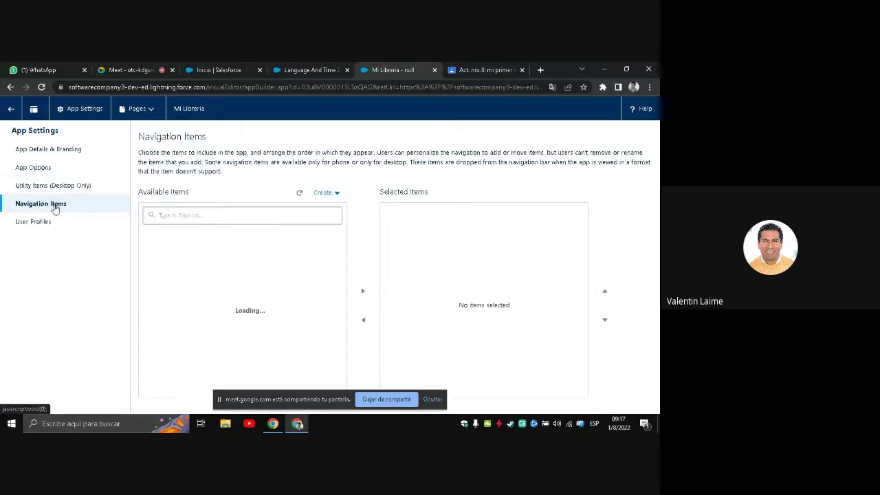
{"action": "left_click", "coordinate": [261, 218]}
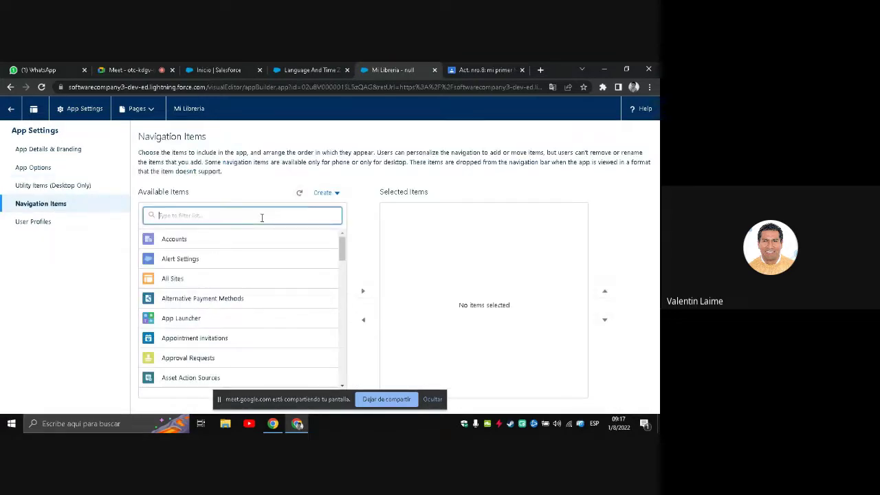
{"action": "type", "text": "per"}
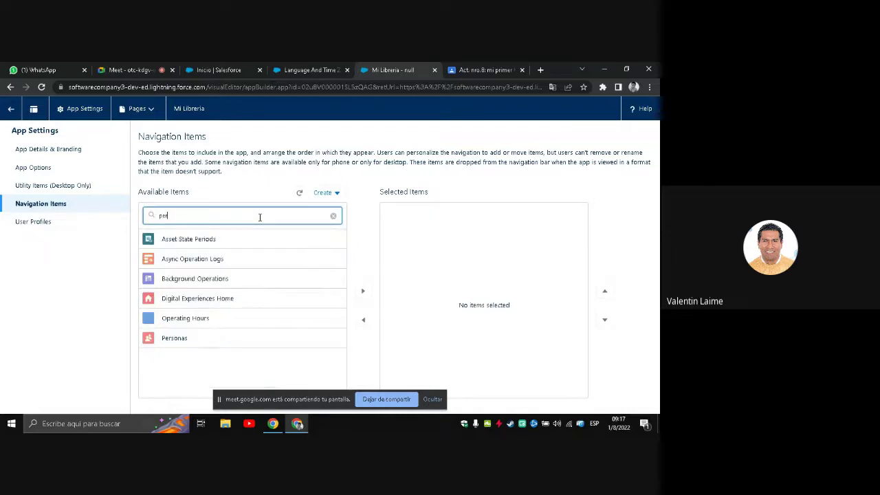
{"action": "left_click", "coordinate": [185, 340]}
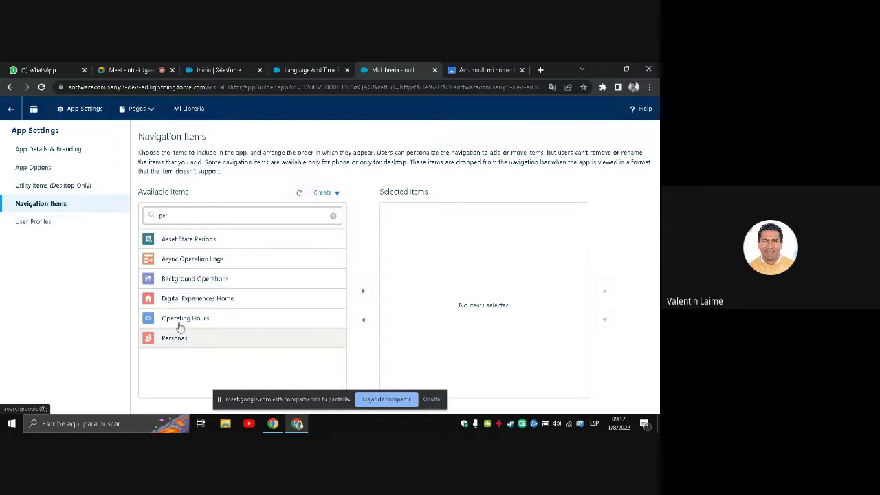
{"action": "left_click", "coordinate": [362, 291]}
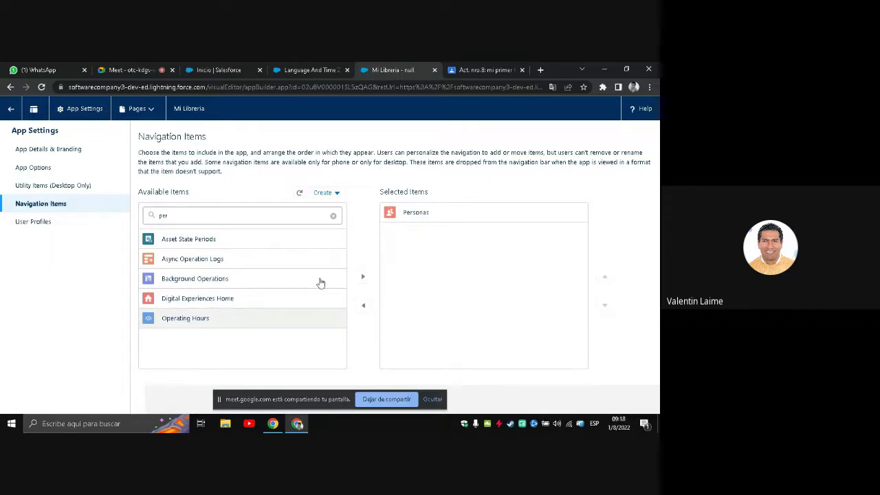
Save the navigation item changes and return to the Language & Time Zone settings page
{"action": "left_click", "coordinate": [435, 399]}
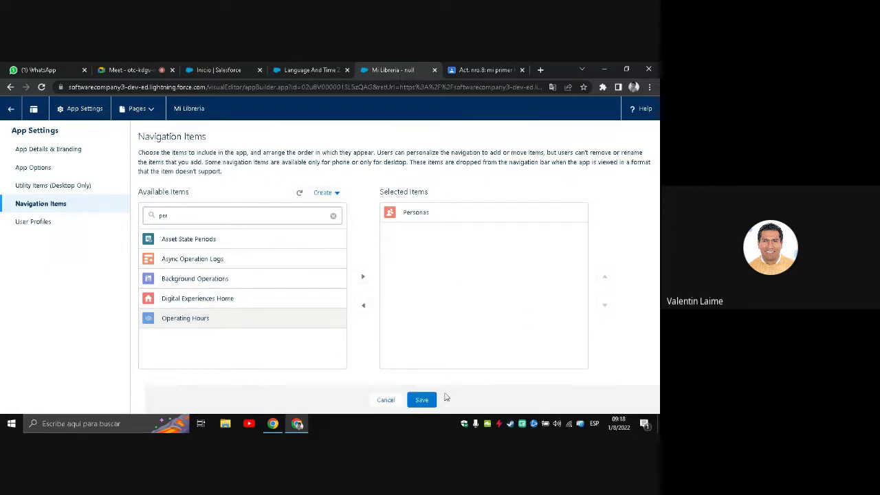
{"action": "left_click", "coordinate": [425, 400]}
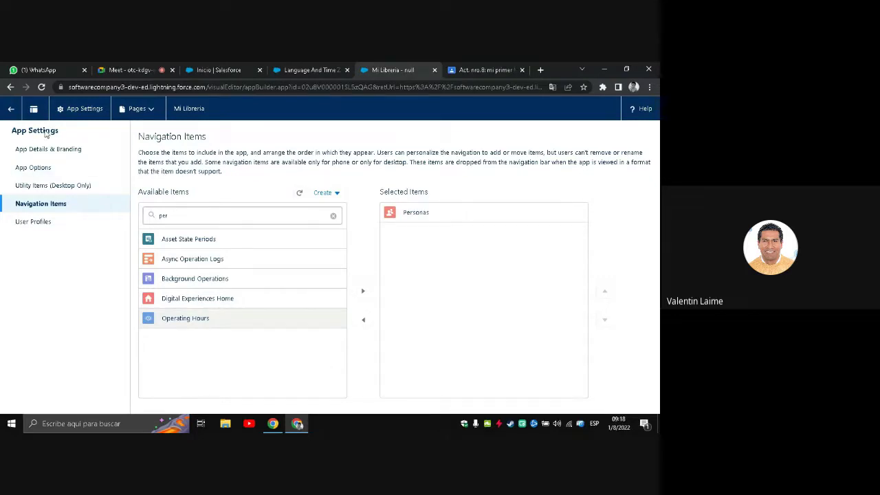
{"action": "left_click", "coordinate": [278, 69]}
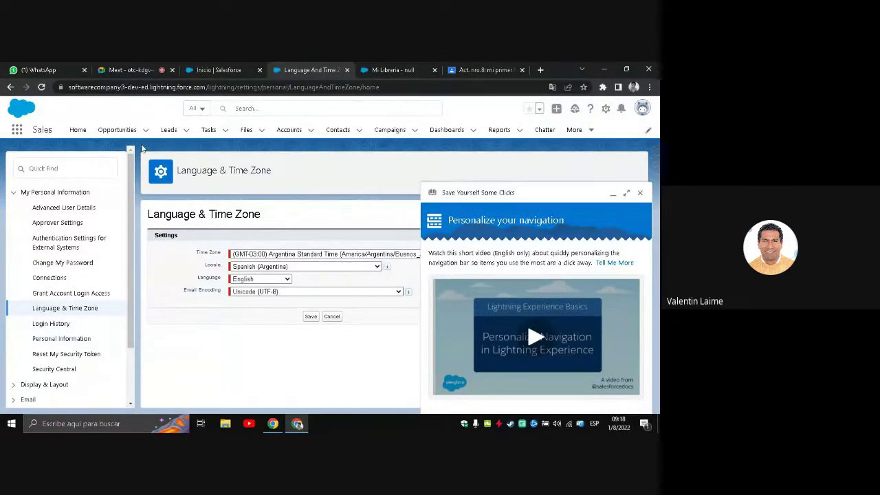
Search the App Launcher for 'li' and open the Mi Libreria app
{"action": "left_click", "coordinate": [19, 131]}
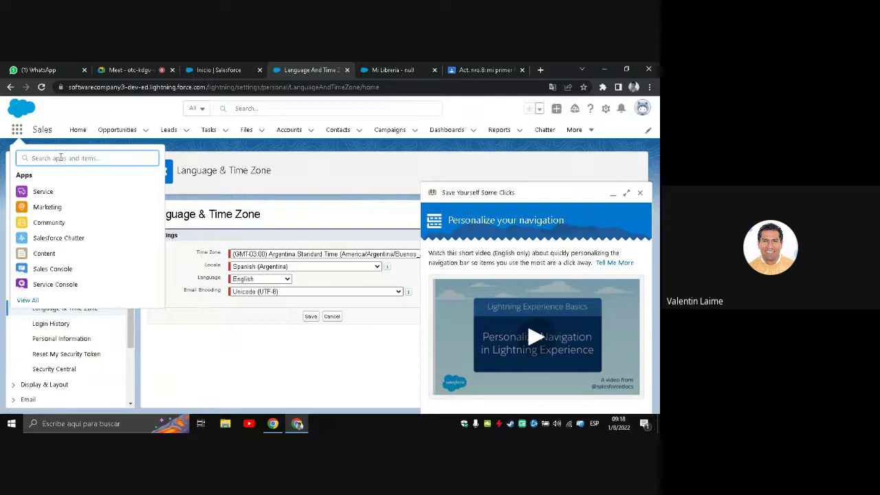
{"action": "type", "text": "li"}
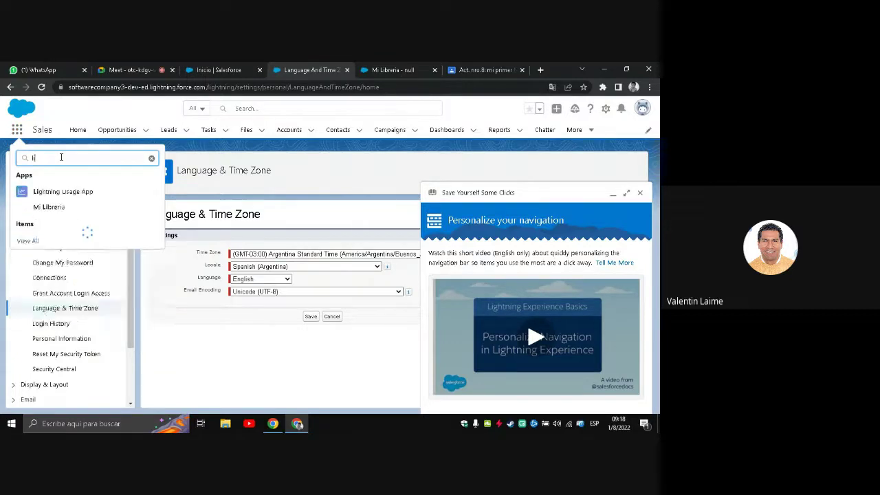
{"action": "left_click", "coordinate": [43, 210]}
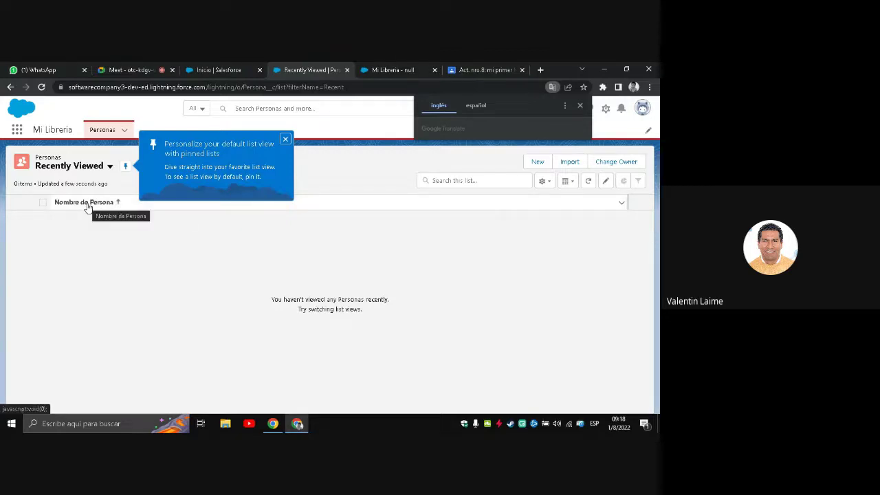
Dismiss the pinned list view tip and open a blank New Persona form
{"action": "left_click", "coordinate": [286, 139]}
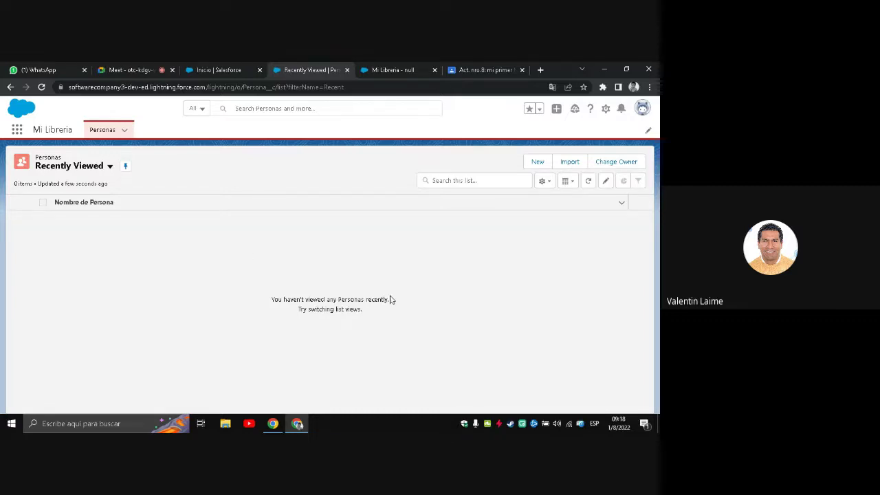
{"action": "left_click", "coordinate": [537, 162]}
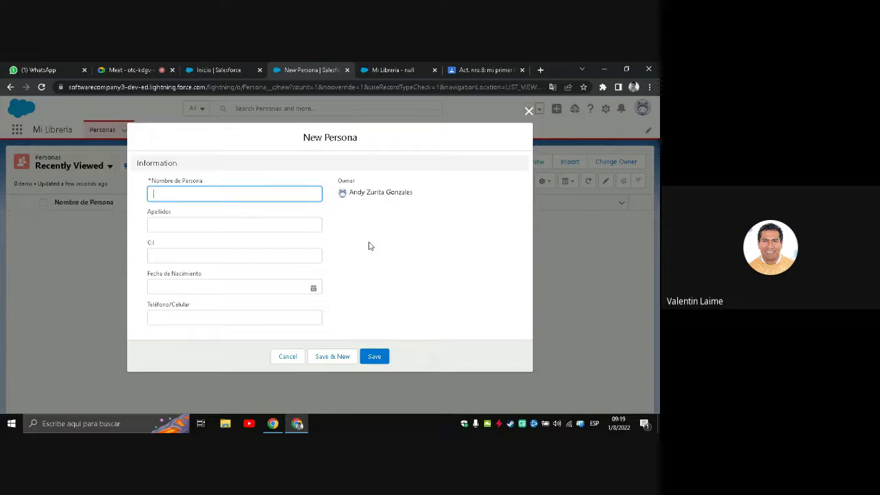
Enter the persona's first name in Nombre de Persona
{"action": "type", "text": "1"}
{"action": "key", "text": "BackSpace"}
{"action": "type", "text": "A"}
{"action": "key", "text": "BackSpace"}
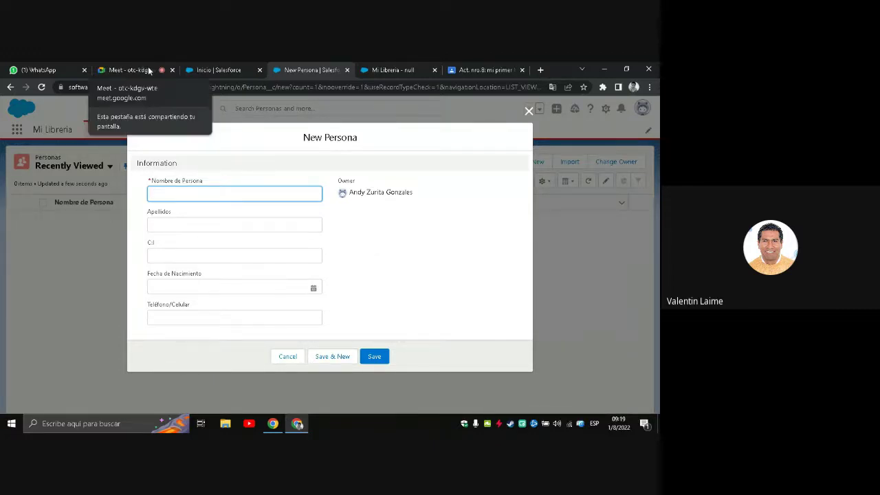
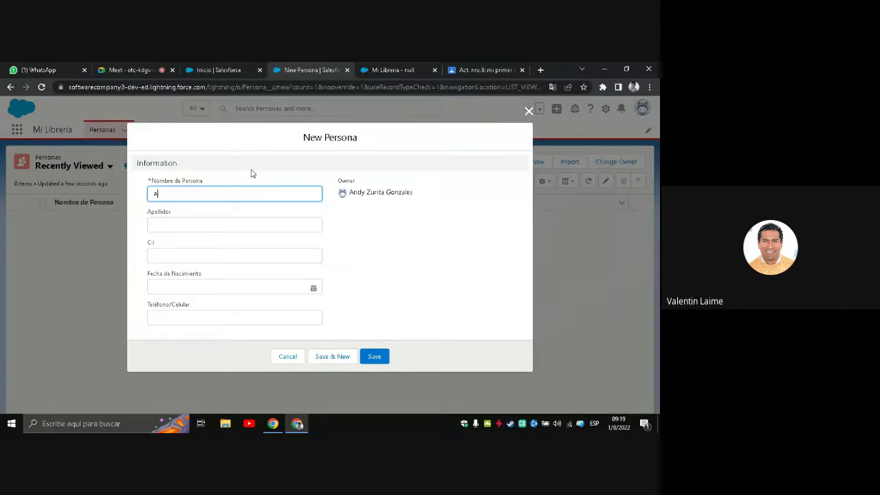
{"action": "type", "text": "d"}
{"action": "key", "text": "BackSpace"}
{"action": "type", "text": "dy R"}
{"action": "key", "text": "BackSpace"}
Enter the persona's two surnames in Apellidos
{"action": "key", "text": "Tab"}
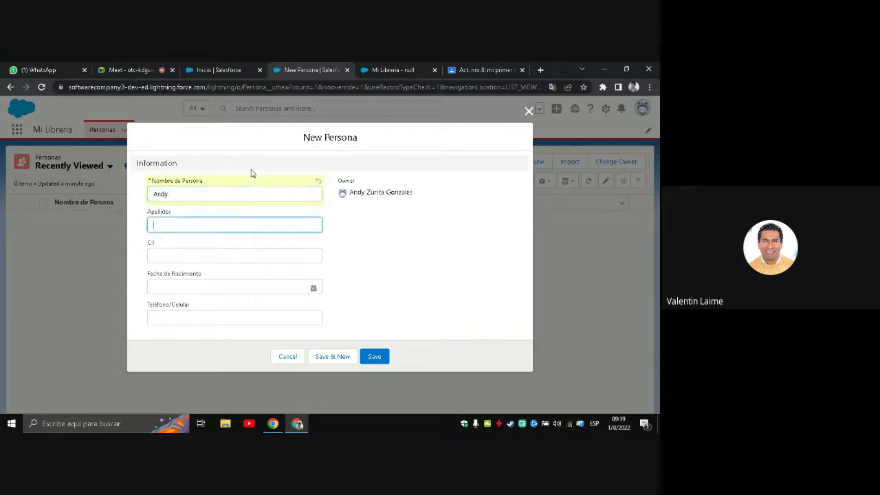
Enter the persona's ID number in the CI field
{"action": "left_click", "coordinate": [232, 255]}
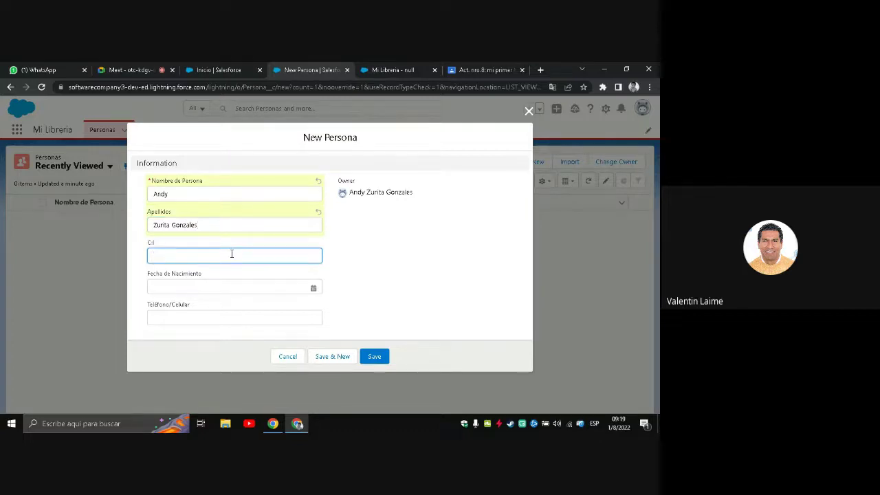
{"action": "type", "text": "41"}
{"action": "key", "text": "BackSpace"}
{"action": "key", "text": "BackSpace"}
{"action": "key", "text": "Num_Lock"}
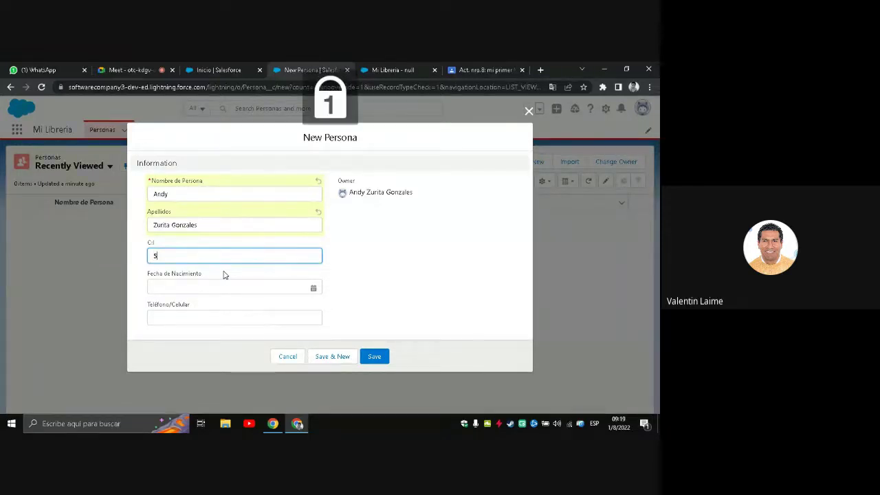
{"action": "left_click", "coordinate": [225, 285]}
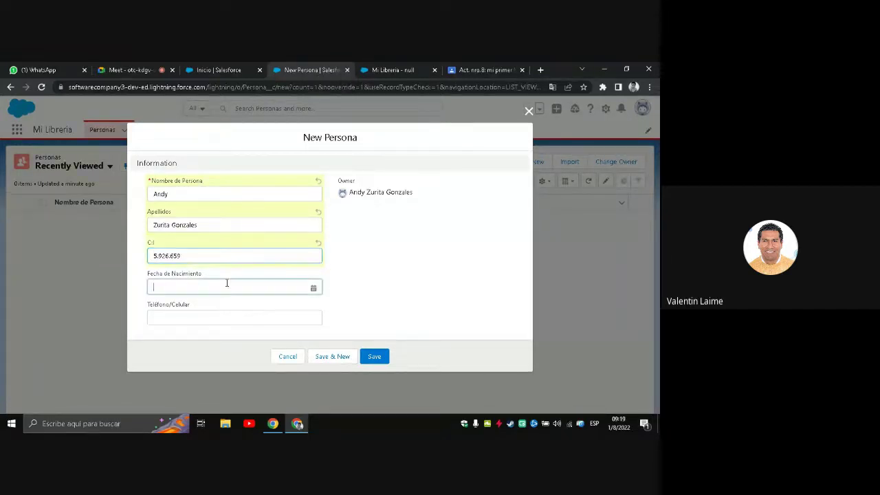
Set Fecha de Nacimiento to a day in August 1998 using the date picker
{"action": "left_click", "coordinate": [305, 122]}
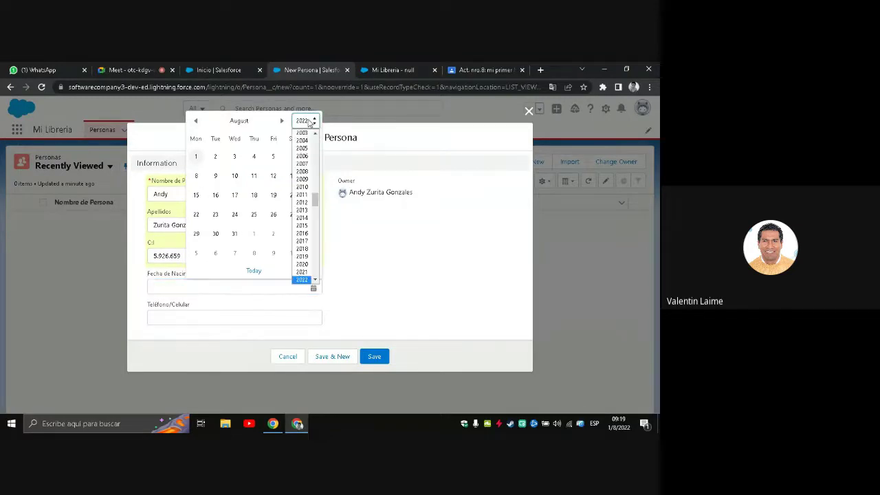
{"action": "scroll", "coordinate": [306, 222], "scroll_direction": "down", "scroll_amount": 5}
{"action": "scroll", "coordinate": [306, 219], "scroll_direction": "up", "scroll_amount": 10}
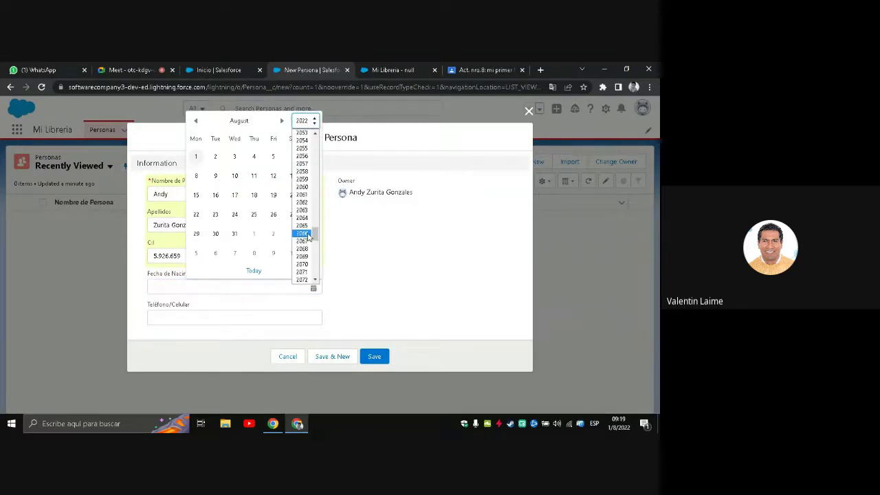
{"action": "scroll", "coordinate": [308, 216], "scroll_direction": "down", "scroll_amount": 3}
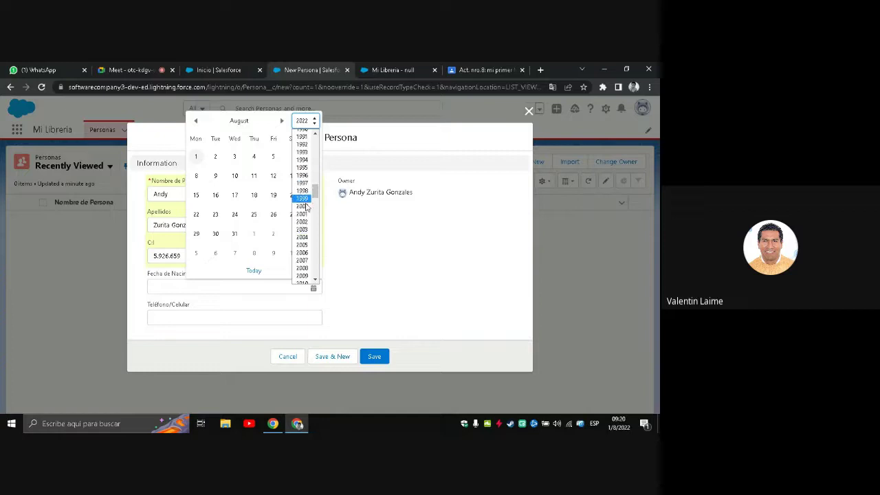
{"action": "left_click", "coordinate": [303, 190]}
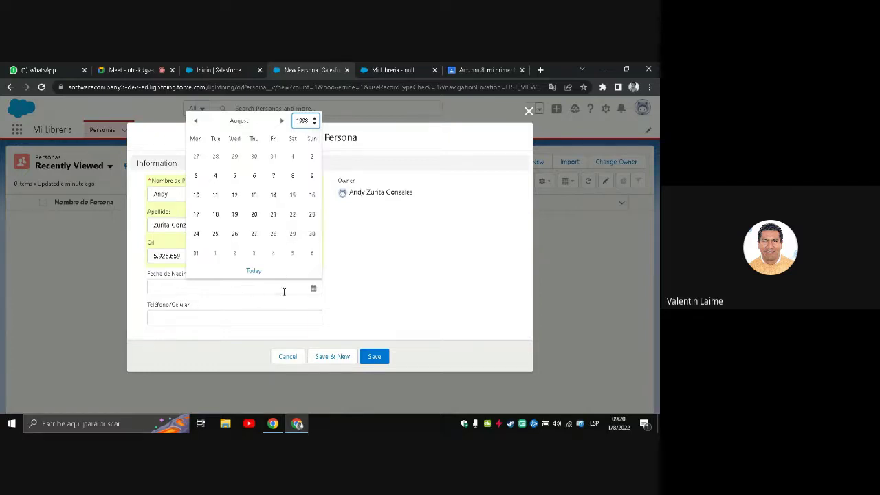
{"action": "left_click", "coordinate": [254, 176]}
Enter the phone number in Teléfono/Celular and save the new Persona record
{"action": "left_click", "coordinate": [245, 320]}
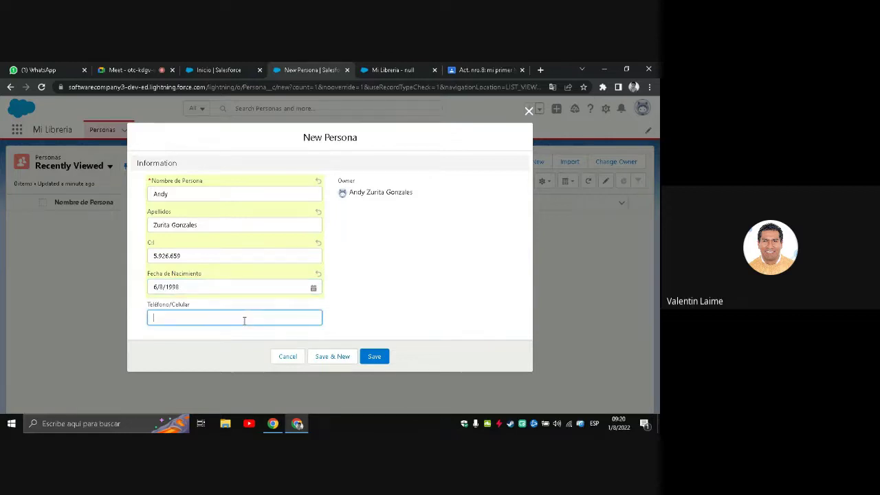
{"action": "type", "text": "4270344"}
{"action": "left_click", "coordinate": [375, 357]}
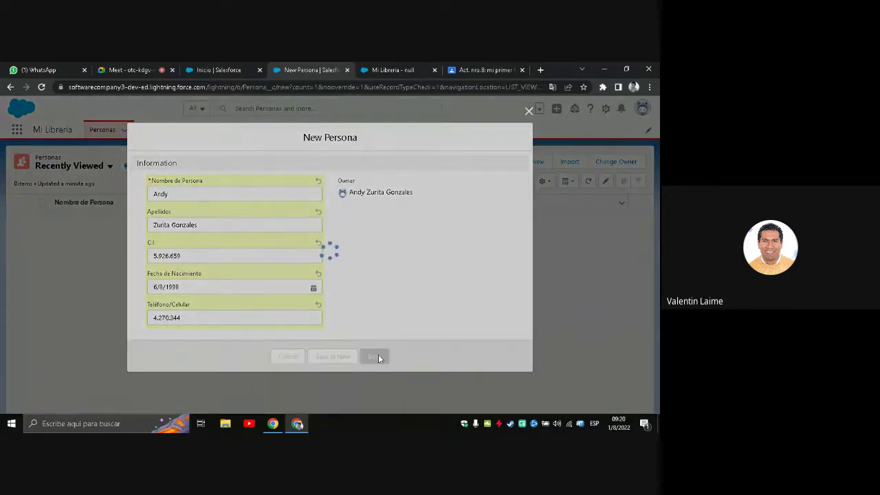
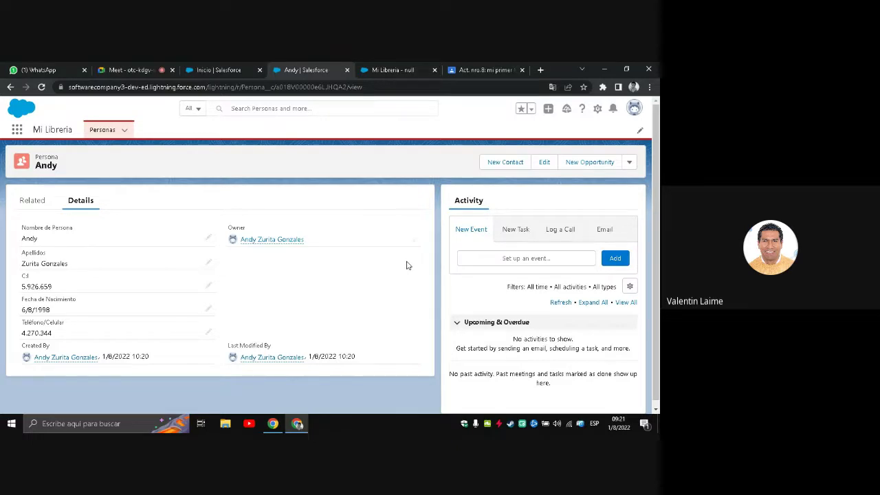
Show the Personas Recently Viewed list with its one saved record, then open and cancel a blank new persona
{"action": "left_click", "coordinate": [125, 131]}
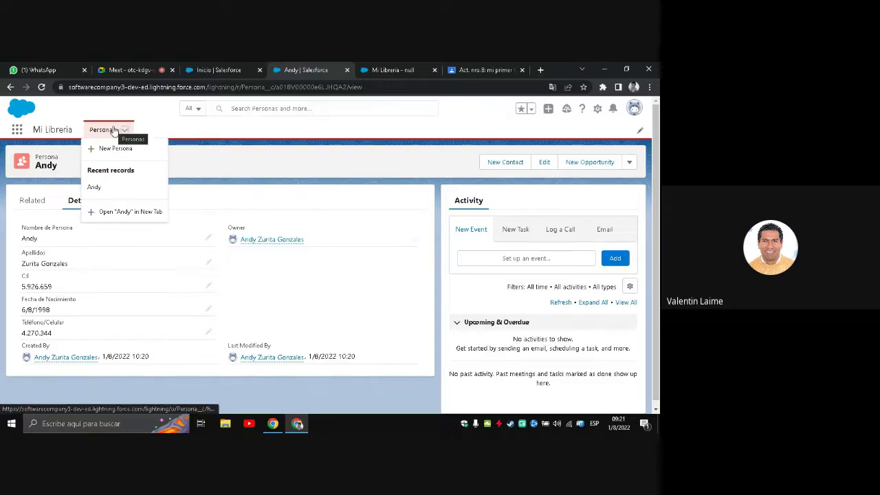
{"action": "left_click", "coordinate": [103, 130]}
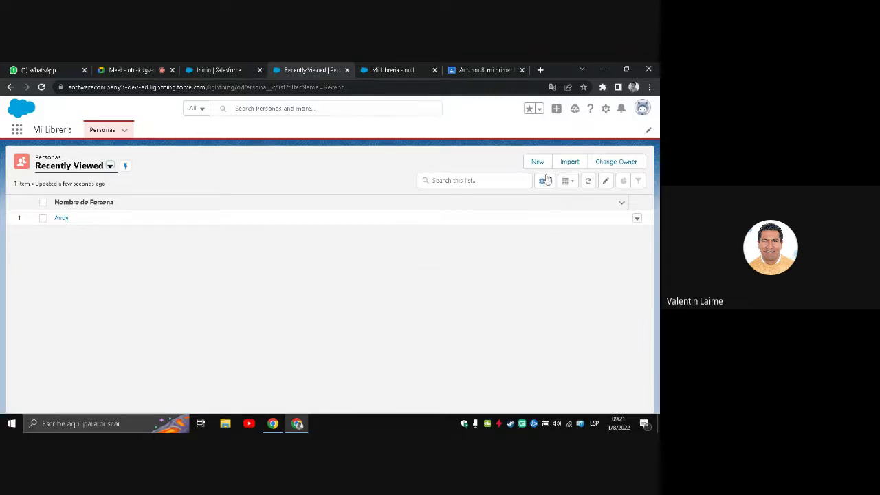
{"action": "triple_click", "coordinate": [293, 222]}
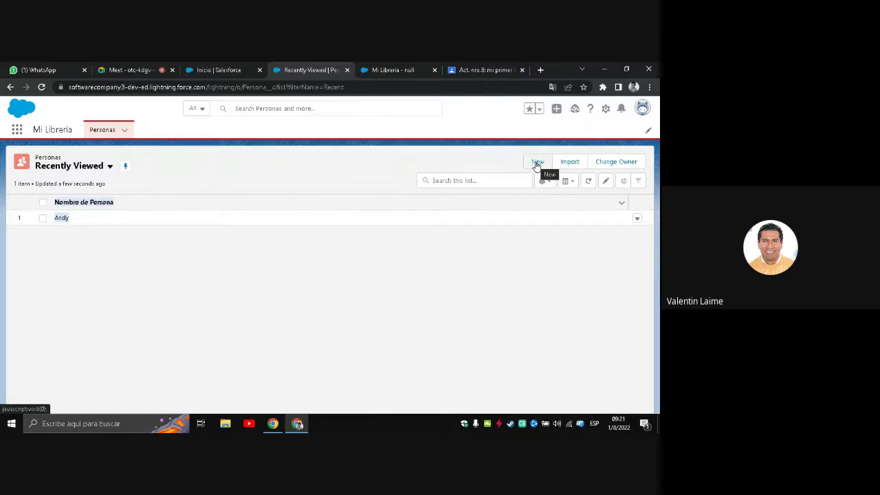
{"action": "left_click", "coordinate": [538, 164]}
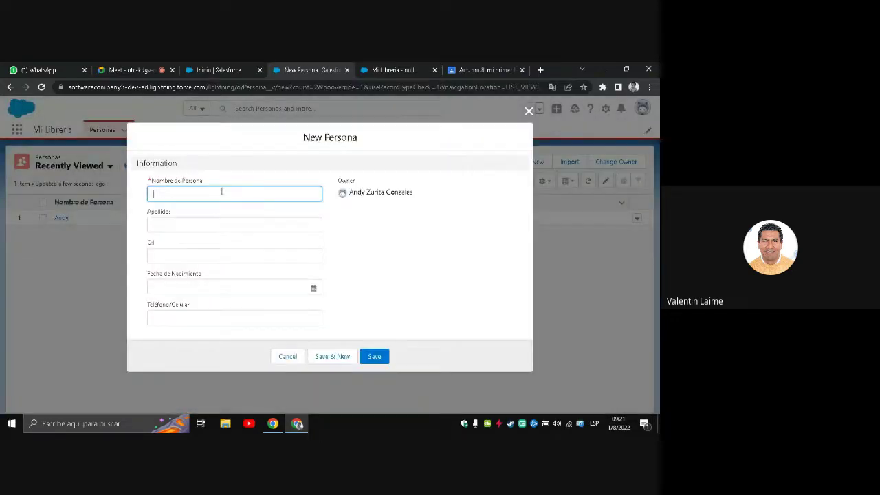
{"action": "left_click", "coordinate": [298, 358]}
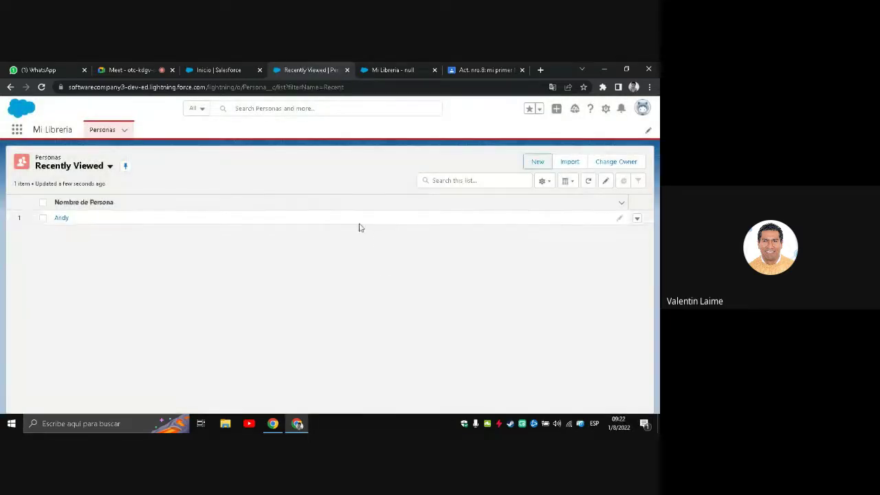
Switch to the Meet call and stop presenting the screen
{"action": "left_click", "coordinate": [136, 68]}
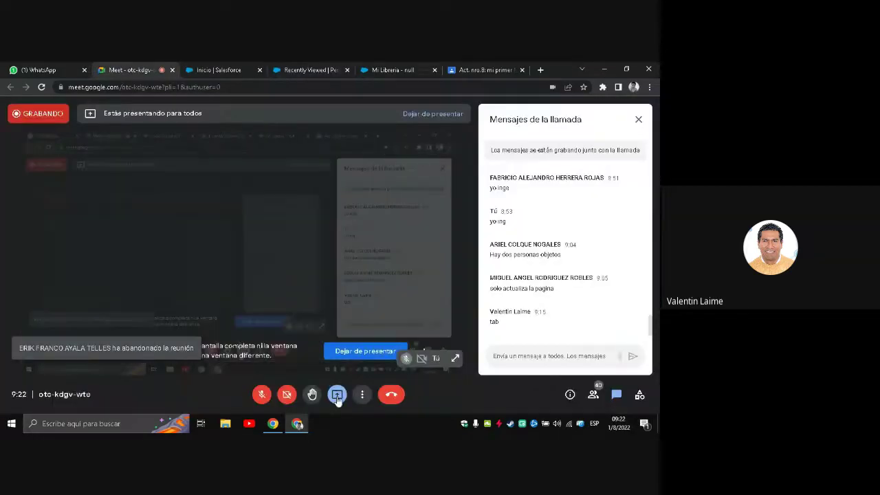
{"action": "left_click", "coordinate": [336, 397]}
{"action": "left_click", "coordinate": [385, 365]}
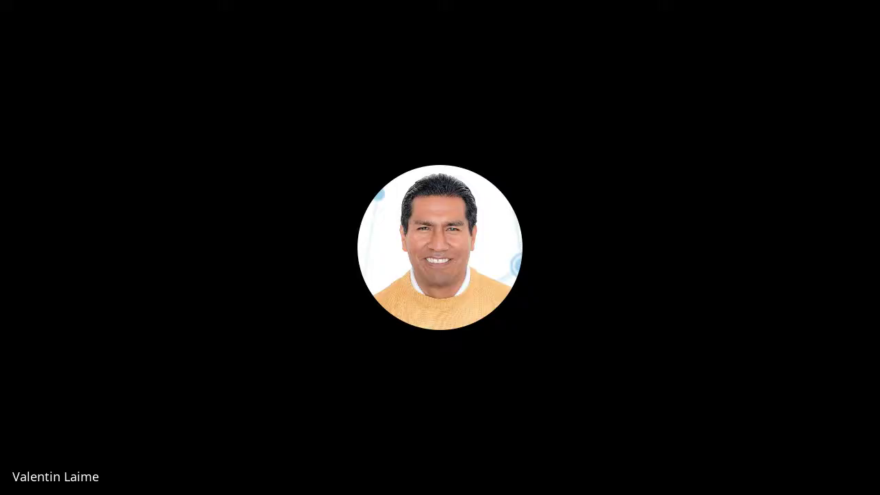
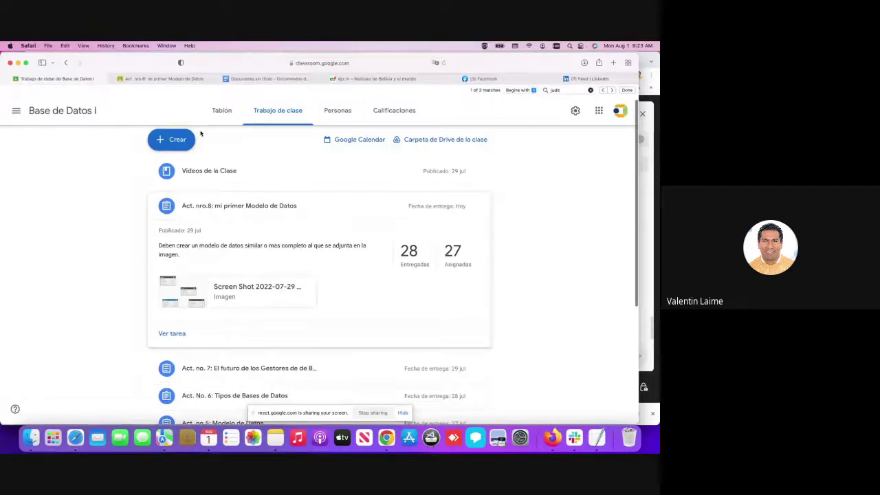
Create a new assignment titled 'Act. No. 9: Crear mi primera aplicación' with the accent corrected
{"action": "left_click", "coordinate": [179, 142]}
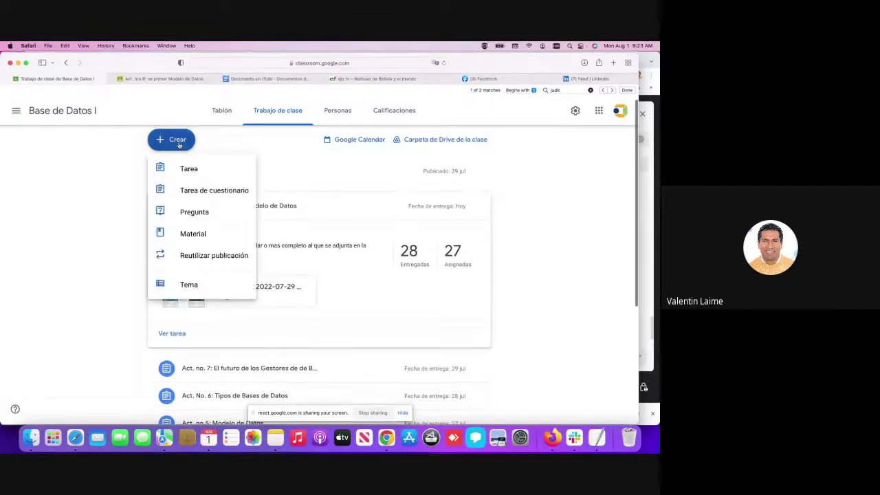
{"action": "left_click", "coordinate": [202, 173]}
{"action": "type", "text": "A"}
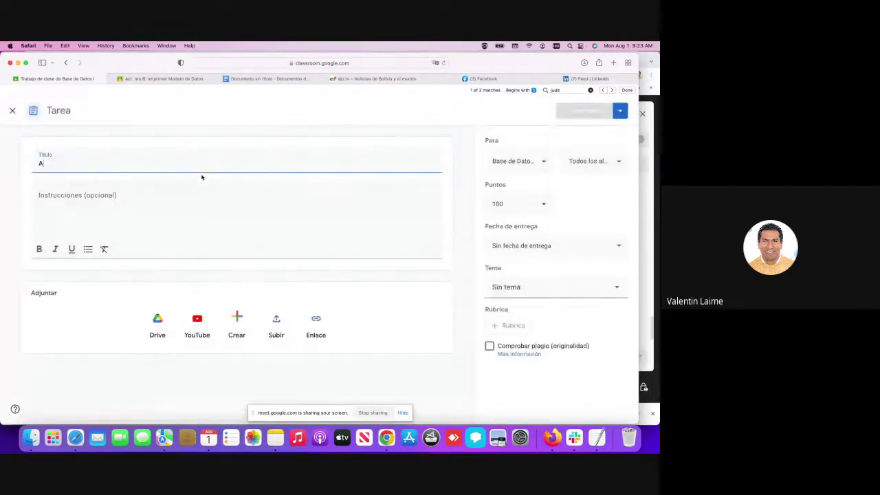
{"action": "type", "text": "ct. No. "}
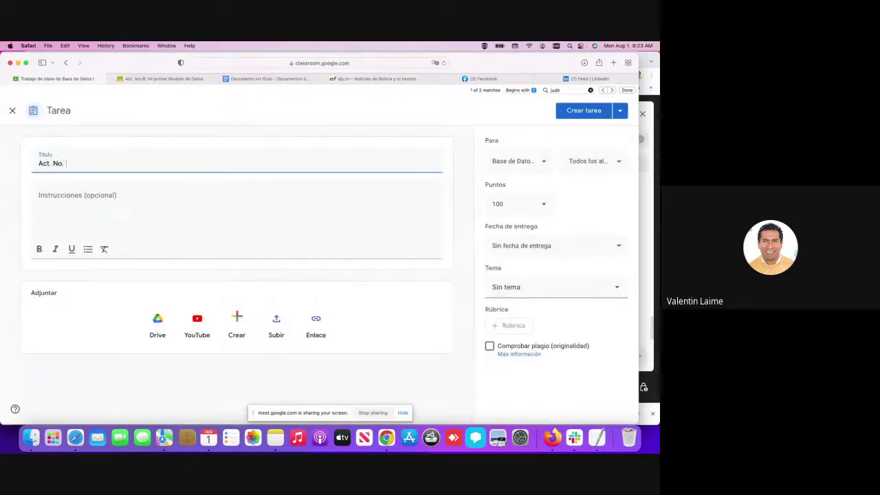
{"action": "type", "text": "9"}
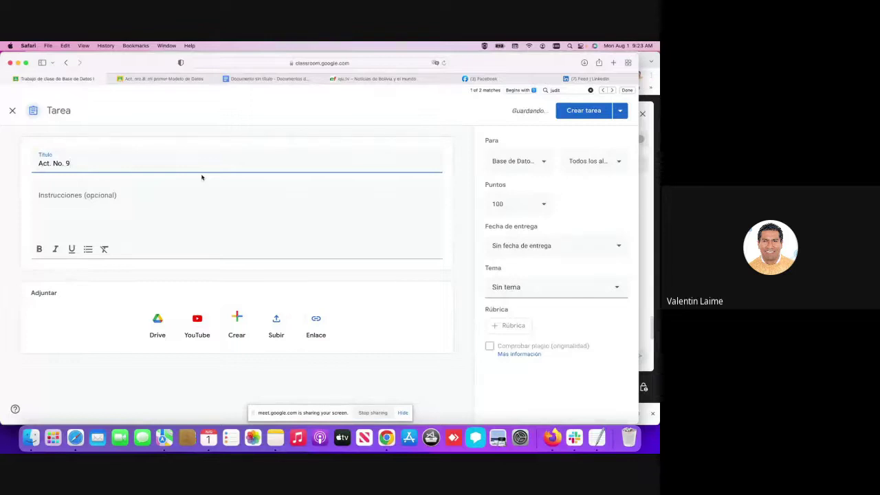
{"action": "type", "text": ": C"}
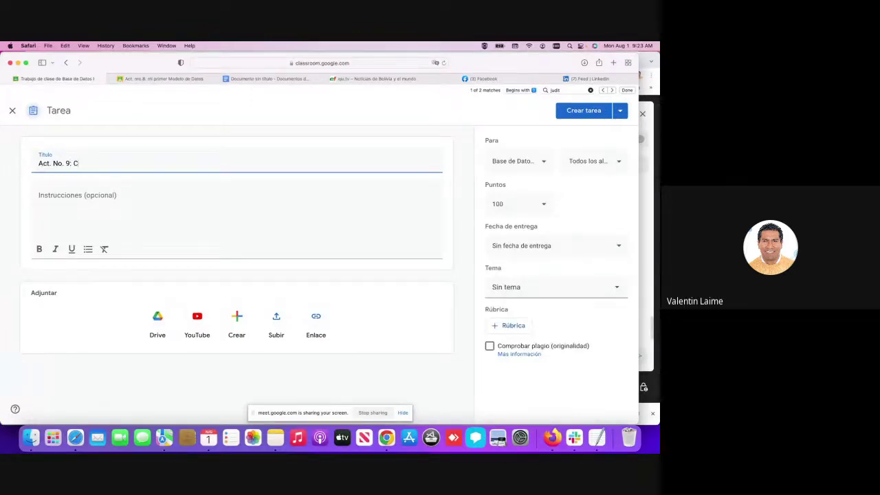
{"action": "type", "text": "rear mi primera aplicacio"}
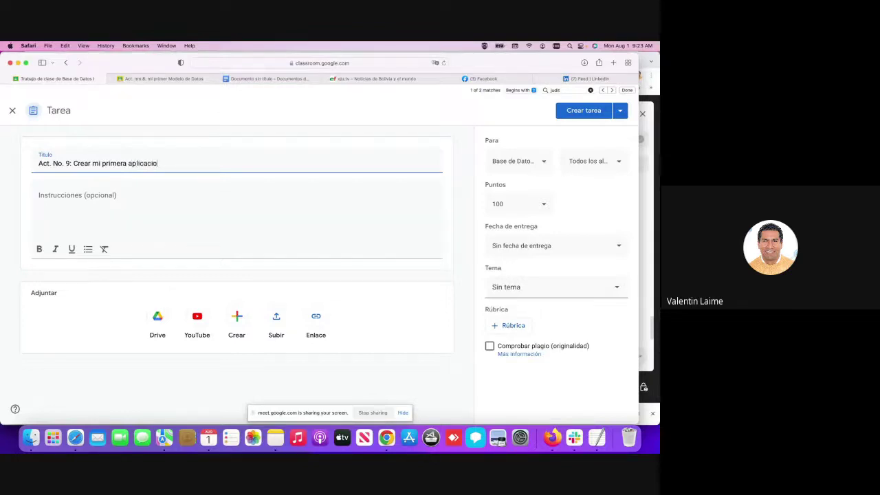
{"action": "type", "text": "n"}
{"action": "key", "text": "Tab"}
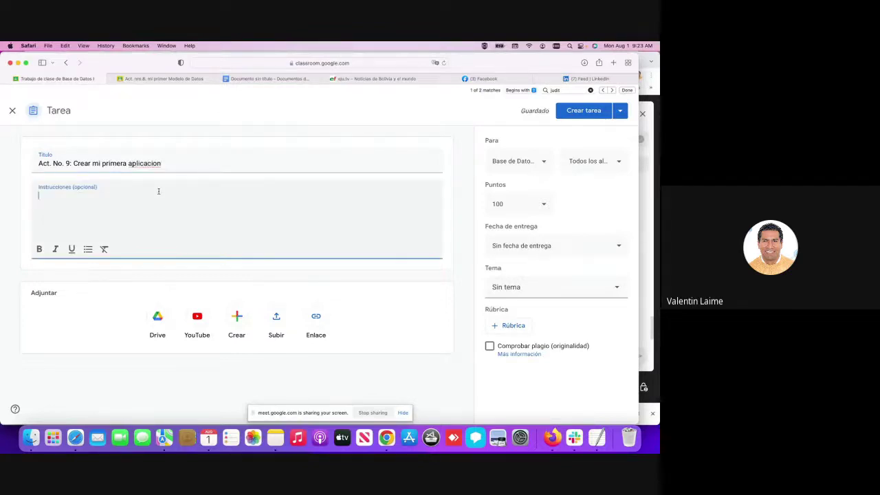
{"action": "left_click", "coordinate": [154, 163]}
{"action": "key", "text": "BackSpace"}
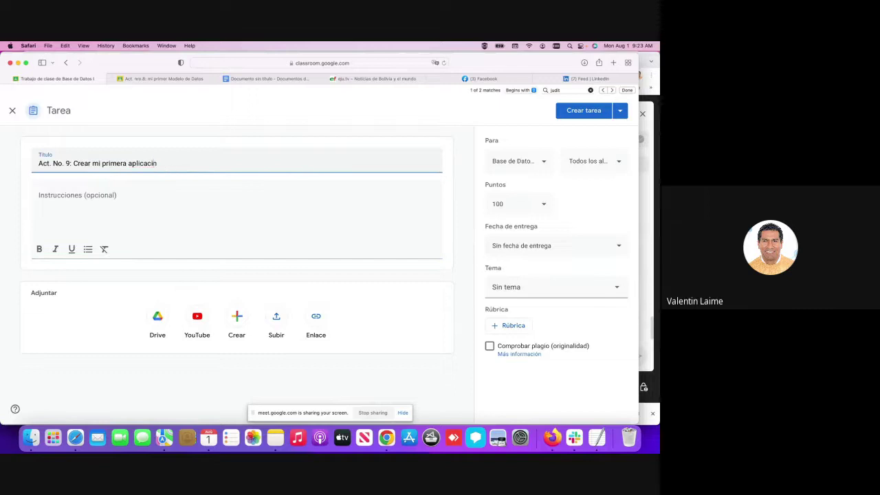
{"action": "type", "text": "o"}
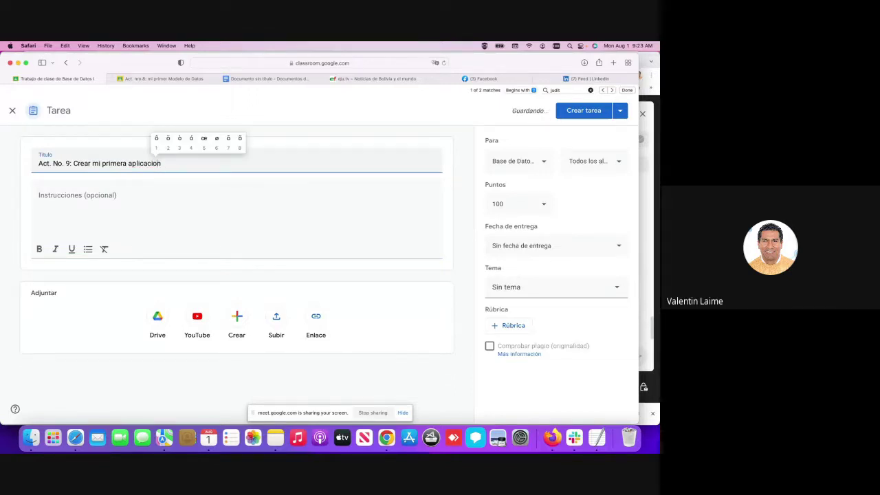
{"action": "type", "text": "4"}
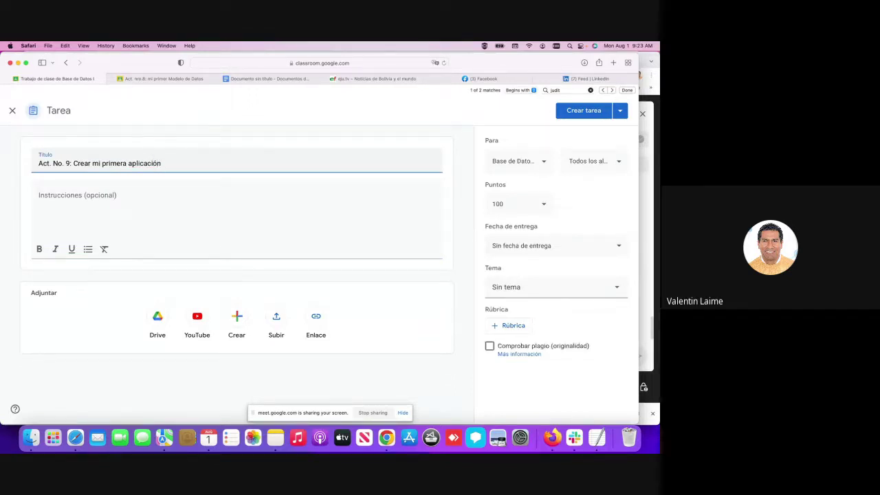
Enter the instructions 'Seguir paso a paso las instructiones y crear la primera aplicación'
{"action": "left_click", "coordinate": [50, 206]}
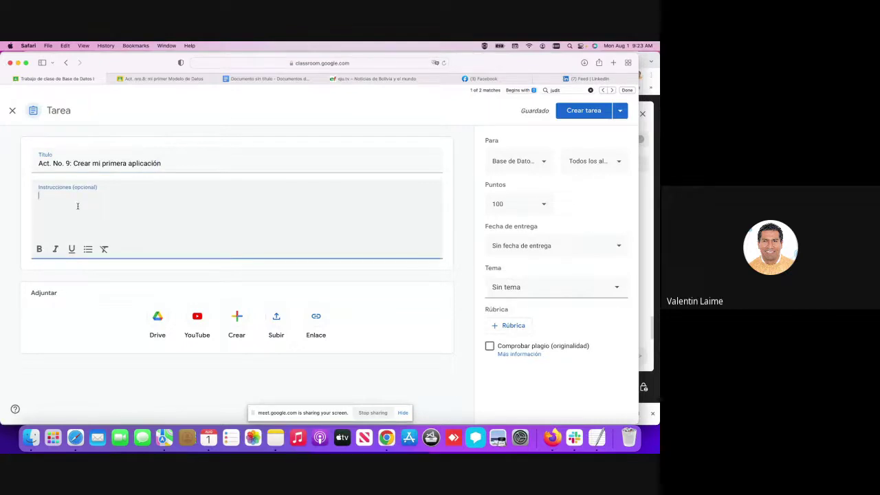
{"action": "type", "text": "Seguir paso a paso las instructiones "}
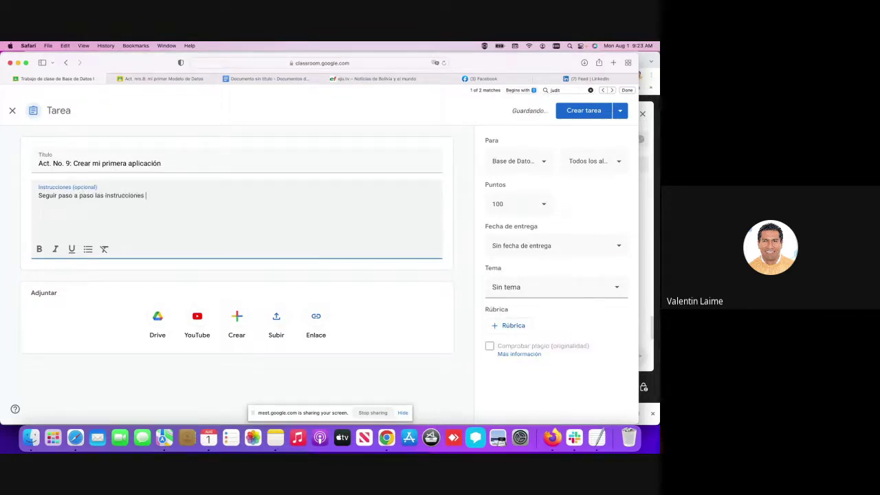
{"action": "type", "text": "y crear"}
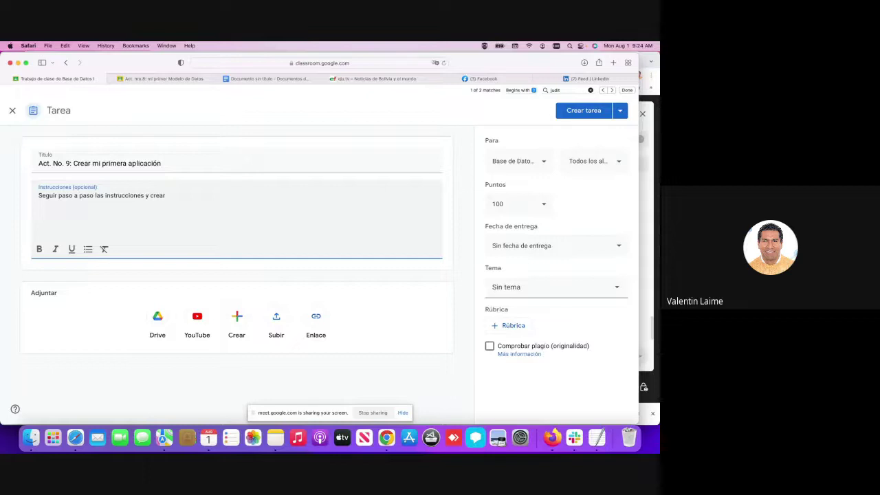
{"action": "type", "text": " la primera aplicacion."}
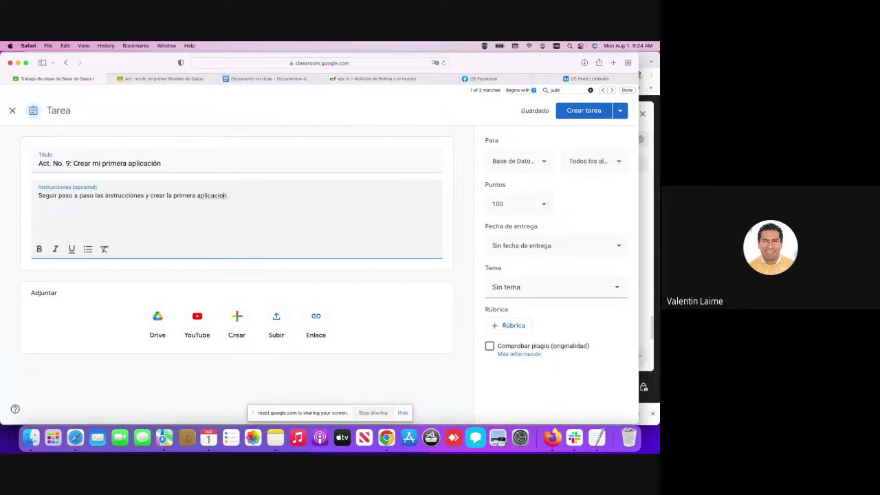
{"action": "key", "text": "BackSpace"}
{"action": "type", "text": "o"}
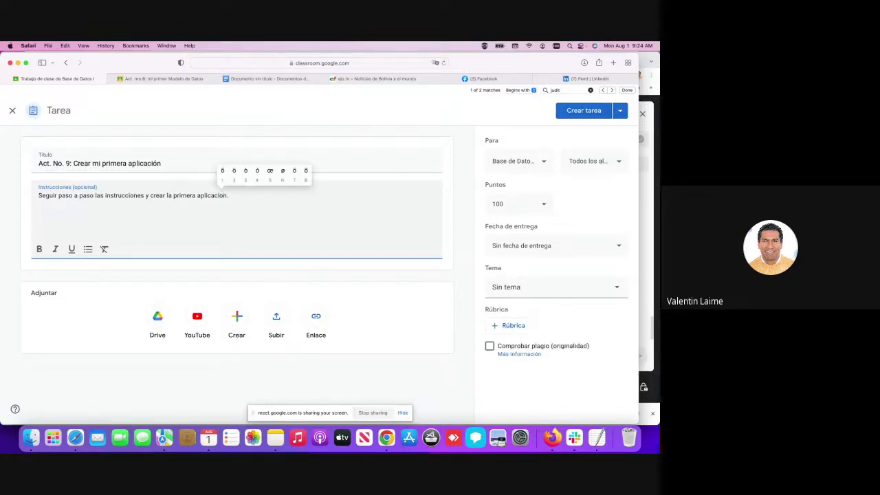
{"action": "type", "text": "4"}
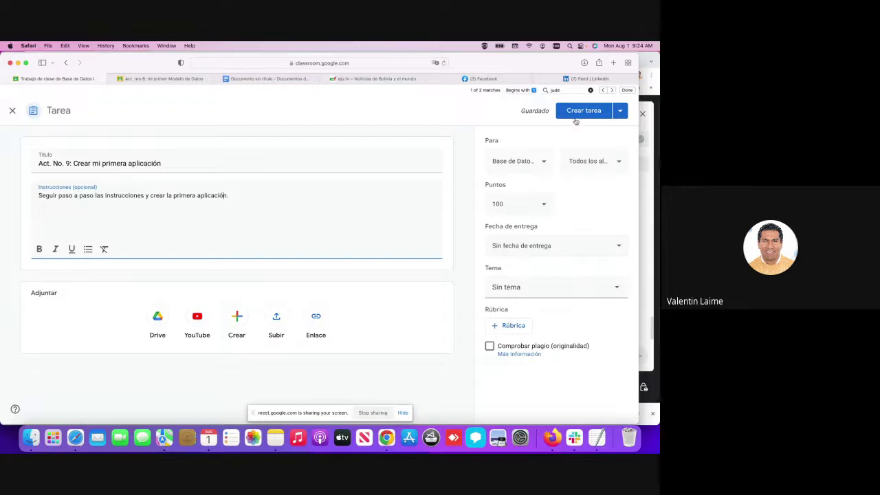
Set the assignment's due date to today, 1 August
{"action": "left_click", "coordinate": [548, 248]}
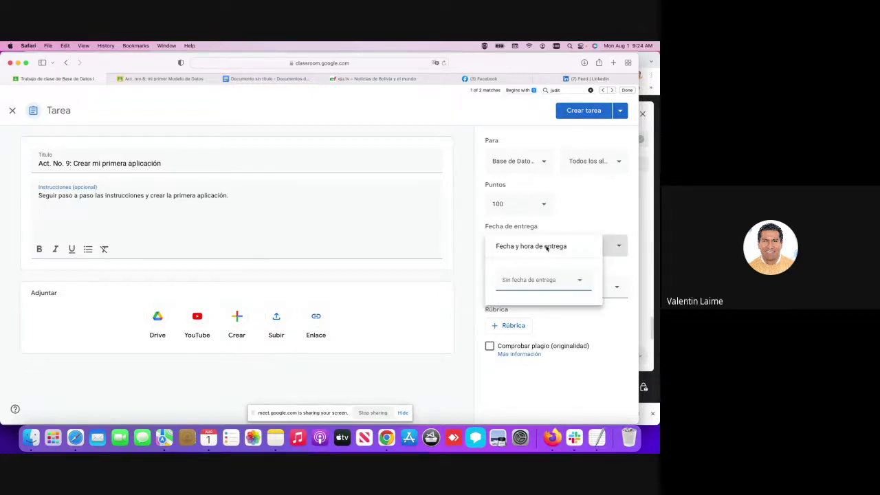
{"action": "left_click", "coordinate": [545, 282]}
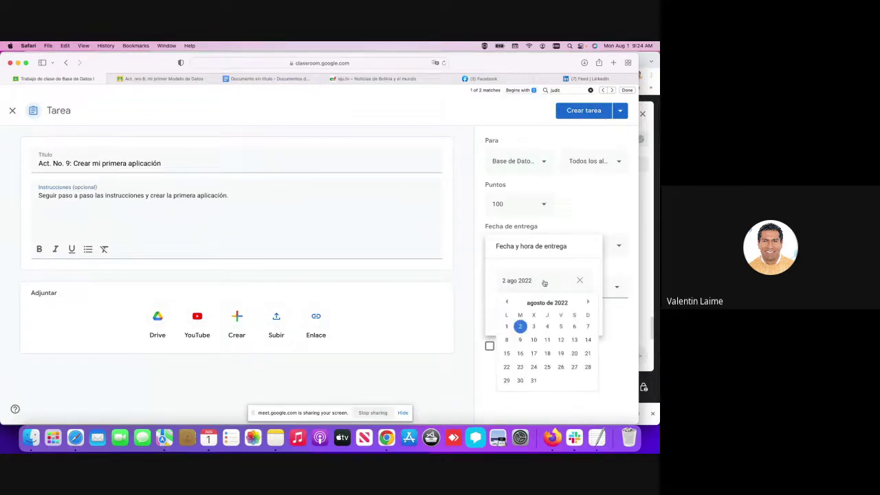
{"action": "left_click", "coordinate": [507, 326]}
{"action": "left_click", "coordinate": [565, 225]}
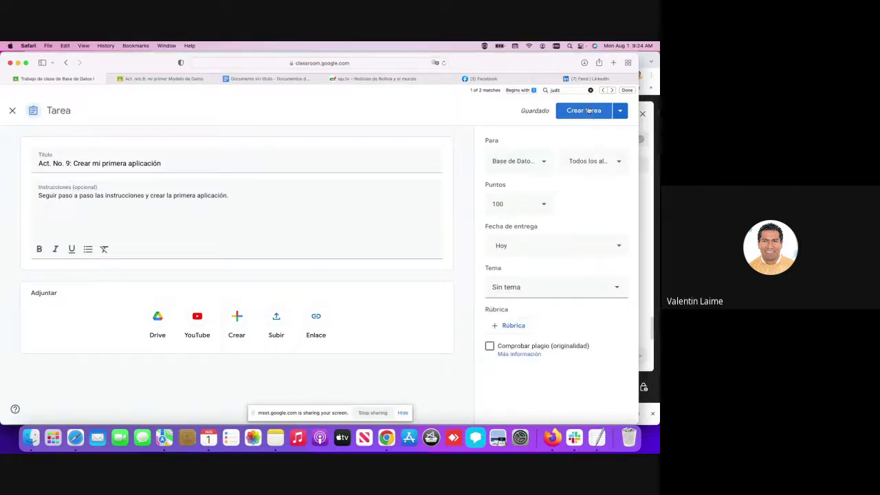
Publish the assignment, then expand Act. No. 9 and Act. nro.8 to review their details
{"action": "left_click", "coordinate": [589, 112]}
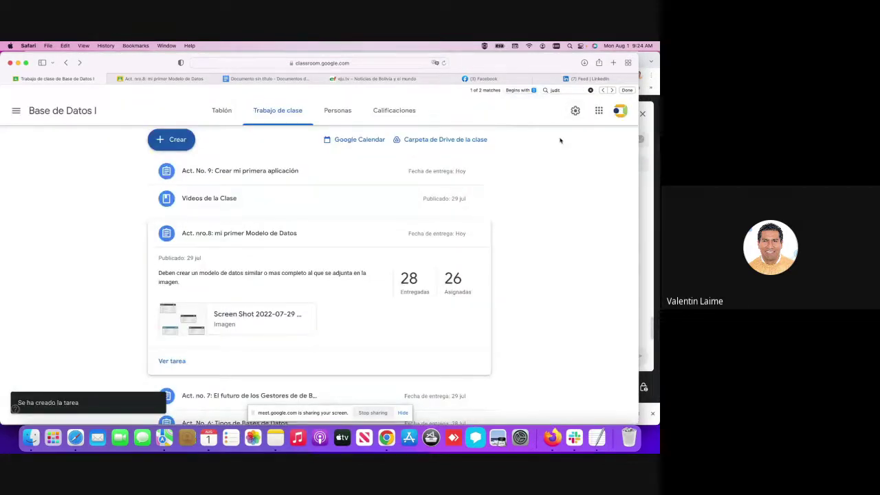
{"action": "left_click", "coordinate": [333, 179]}
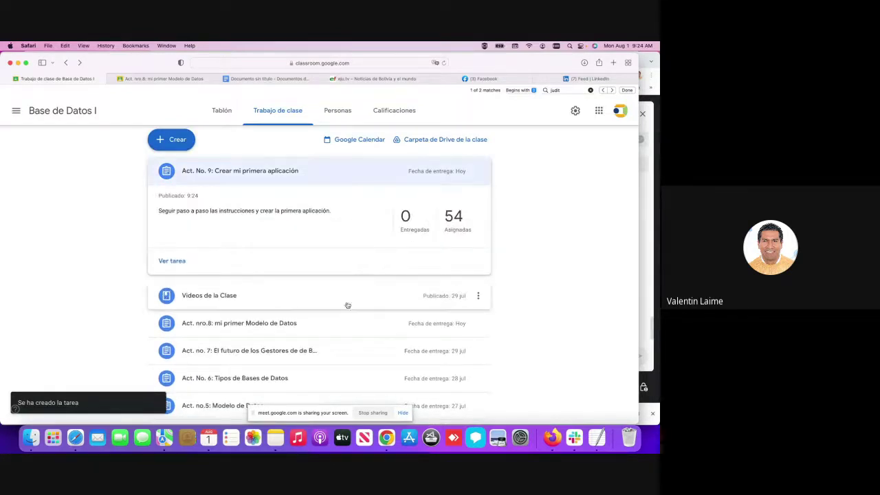
{"action": "left_click", "coordinate": [328, 326]}
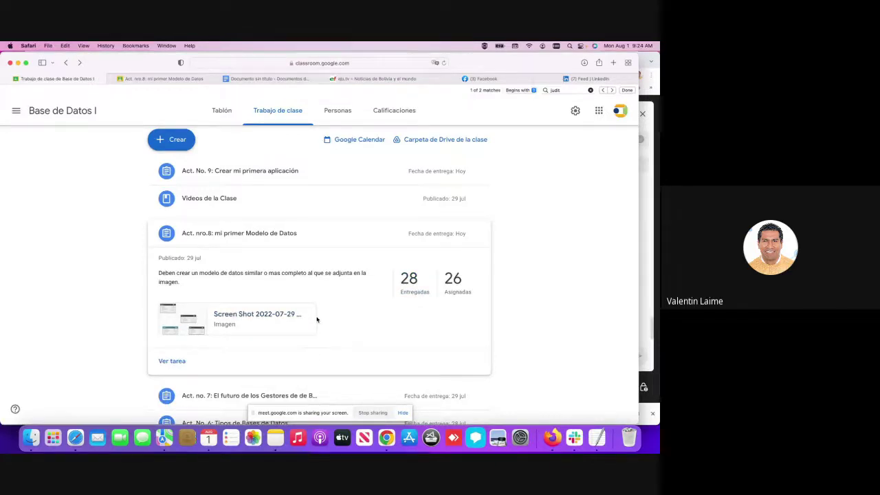
{"action": "scroll", "coordinate": [318, 317], "scroll_direction": "up", "scroll_amount": 1}
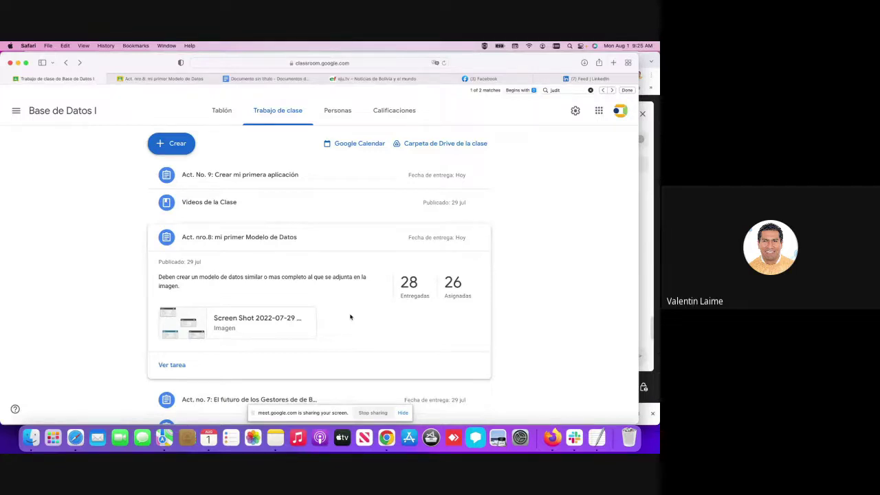
Expand the Videos de la Clase post, then switch back to the Google Meet window
{"action": "left_click", "coordinate": [247, 211]}
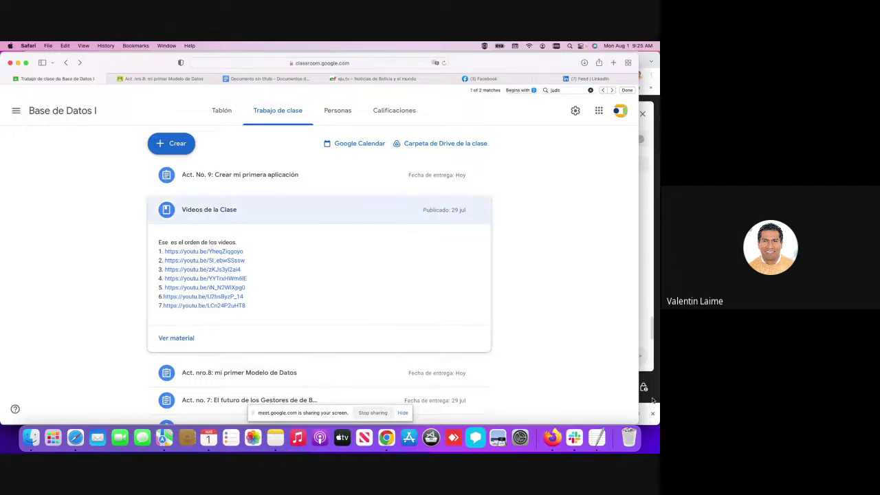
{"action": "key", "text": "super+Tab"}
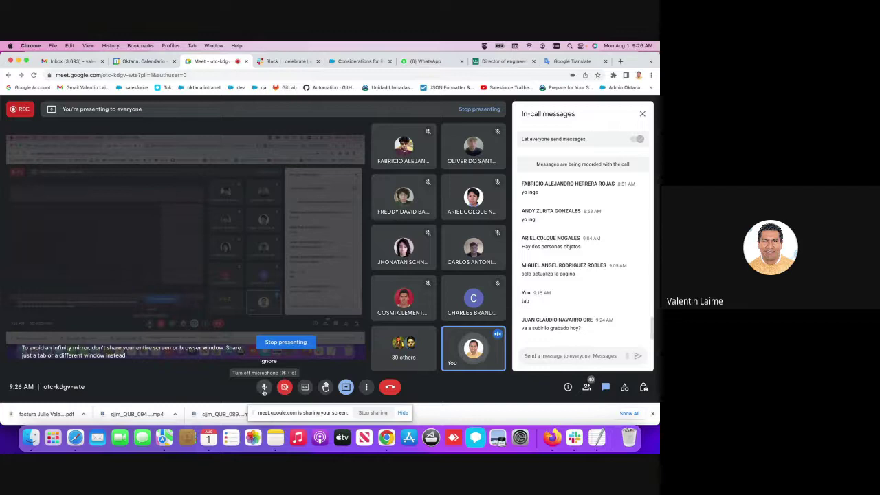
Mute the microphone and bring up the call's Recording panel from More options
{"action": "left_click", "coordinate": [264, 387]}
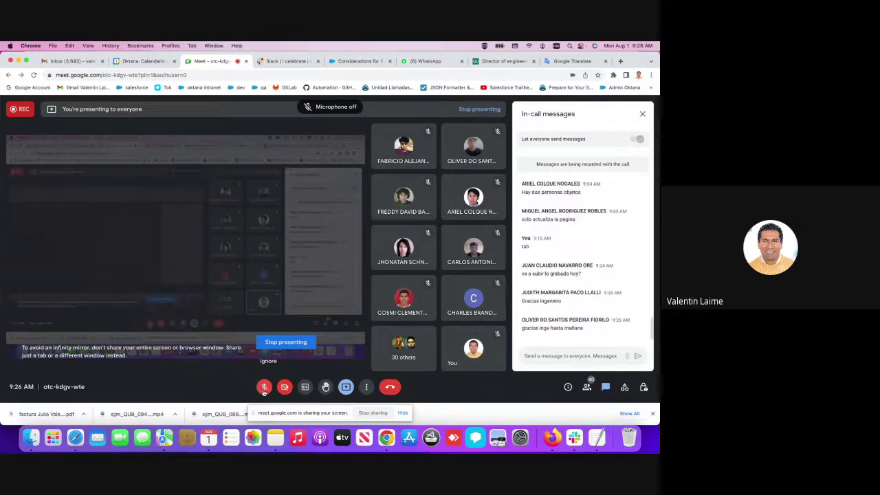
{"action": "left_click", "coordinate": [368, 388]}
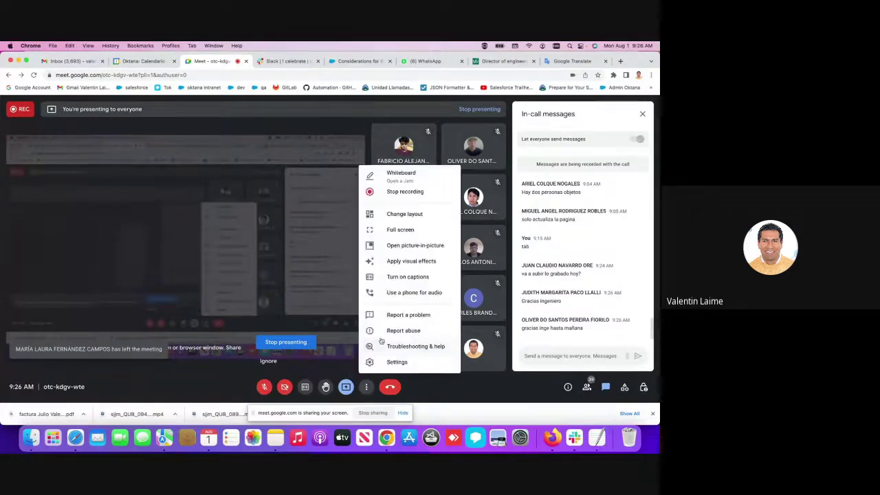
{"action": "left_click", "coordinate": [408, 195]}
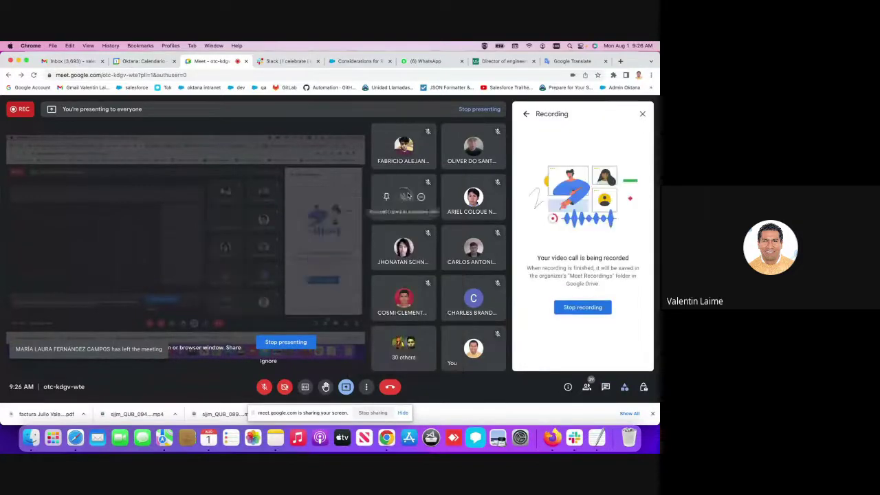